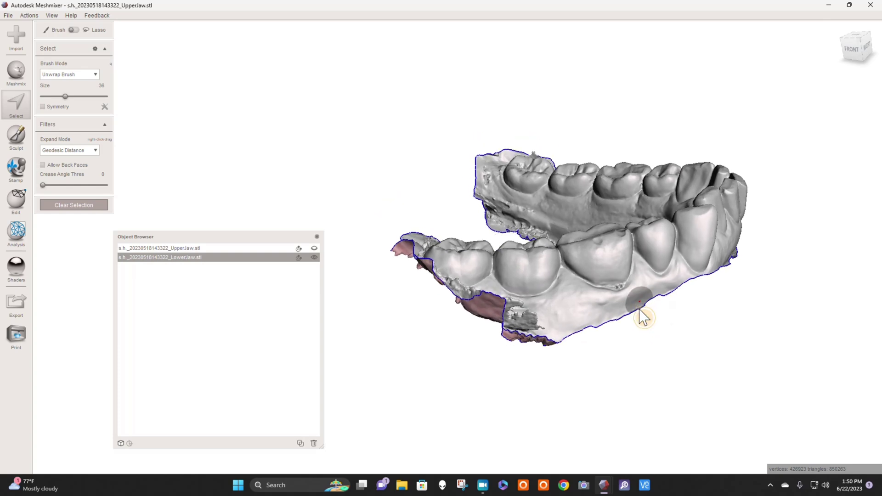
Show the upper jaw scan over the lower jaw, hide it again, and examine the lower molars' chewing surfaces
click(313, 248)
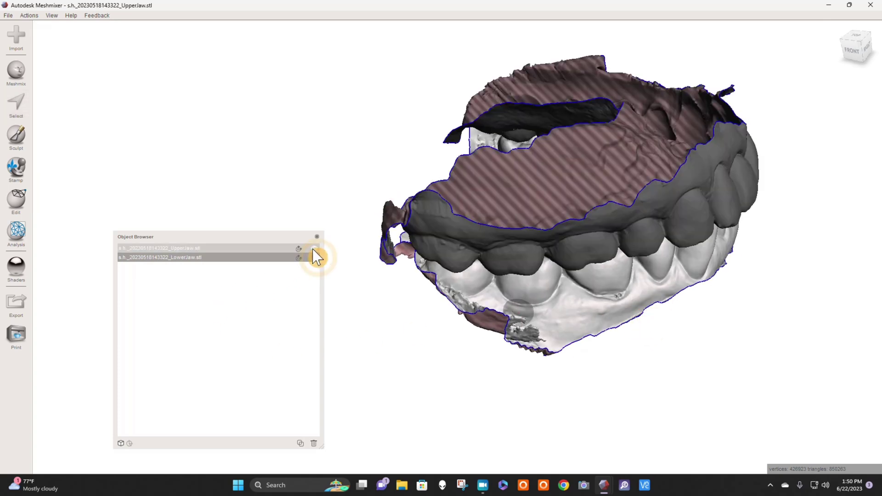
click(314, 249)
right_drag(573, 159, 670, 289)
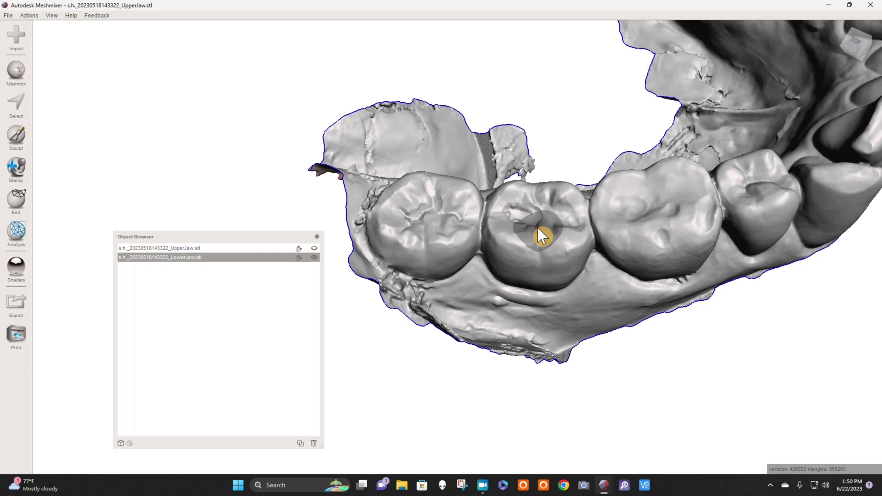
scroll(522, 233, up, 3)
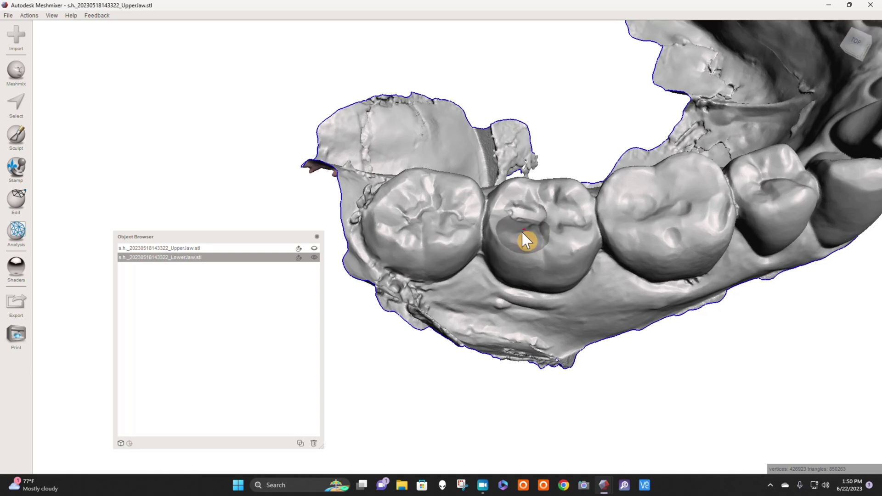
middle_drag(569, 223, 537, 230)
scroll(537, 230, down, 3)
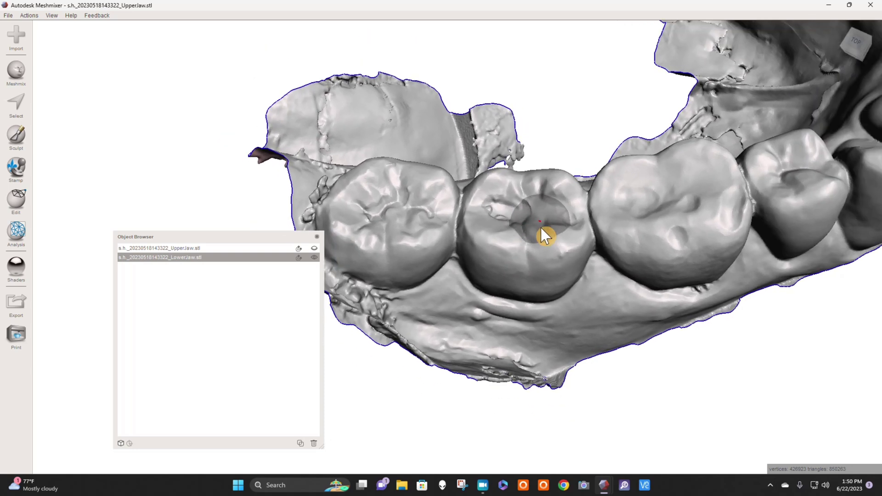
mouse_move(270, 237)
mouse_down()
mouse_move(192, 230)
mouse_move(279, 242)
mouse_up()
right_drag(527, 242, 523, 186)
click(489, 219)
mouse_move(490, 220)
mouse_down()
mouse_move(498, 272)
mouse_move(524, 231)
mouse_up()
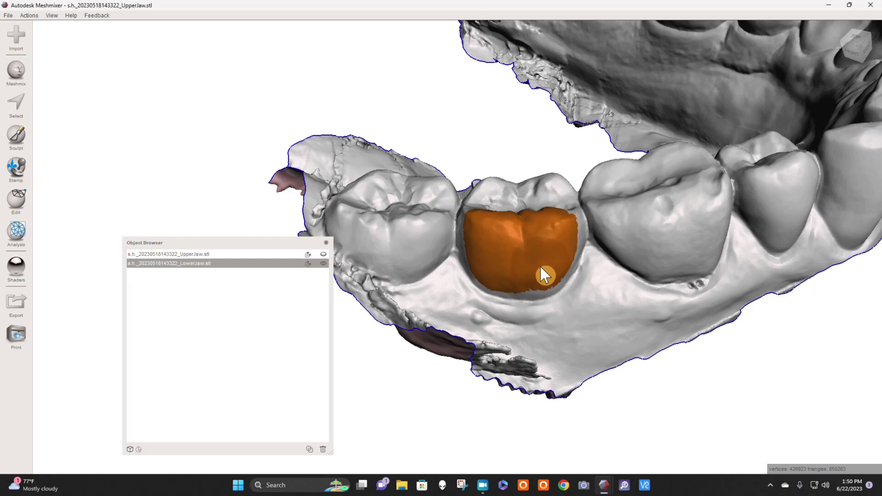
drag(541, 267, 537, 269)
Duplicate the lower jaw mesh and paint a selection over the outer wall of the copy's second tooth from the back
click(17, 203)
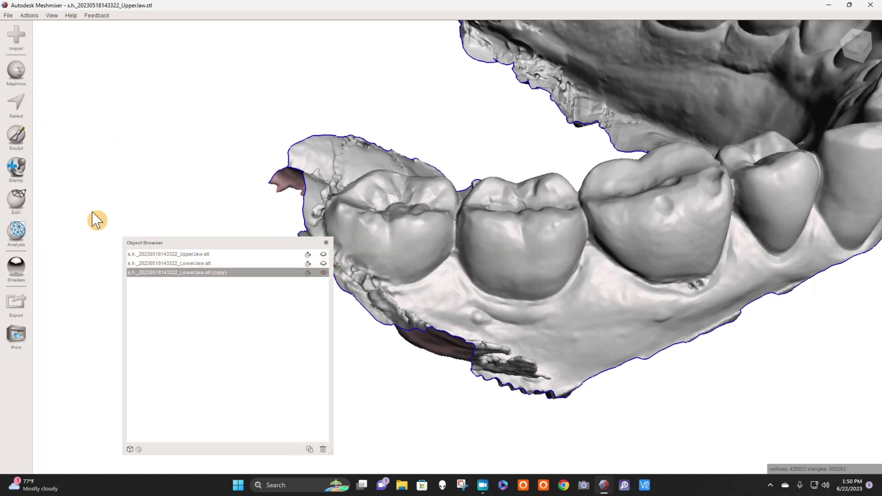
click(18, 110)
mouse_move(516, 236)
mouse_down()
mouse_move(482, 226)
mouse_move(493, 276)
mouse_move(543, 242)
mouse_move(561, 244)
mouse_move(546, 280)
mouse_up()
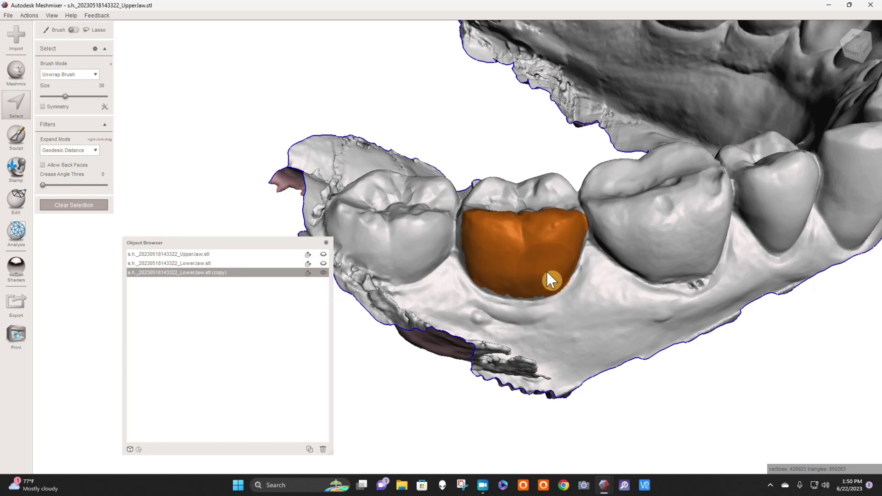
mouse_move(493, 275)
right_down()
mouse_move(508, 253)
mouse_move(487, 265)
right_up()
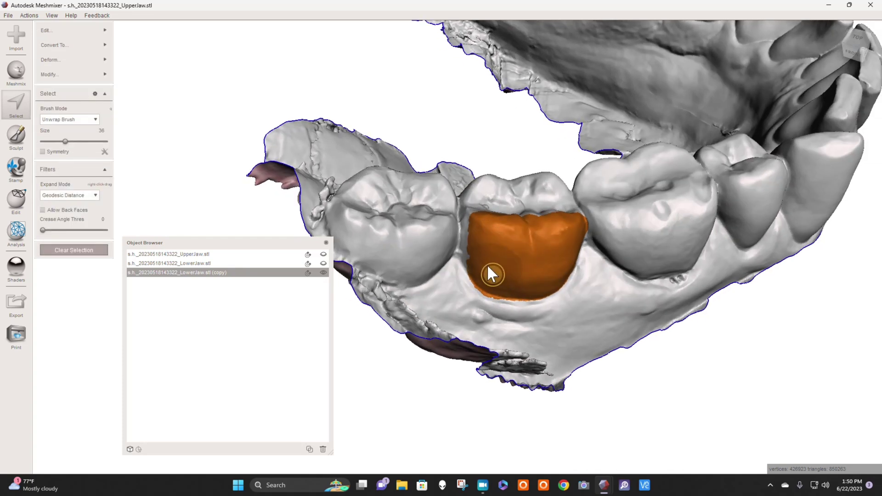
Set the selection's expand mode to Crease Angle and extend the painted selection over the molar's chewing surface and inner wall
click(69, 119)
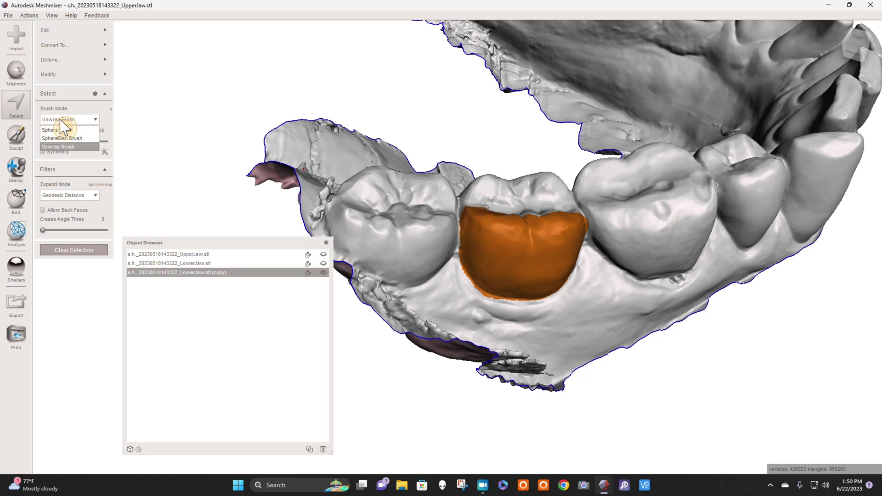
click(71, 146)
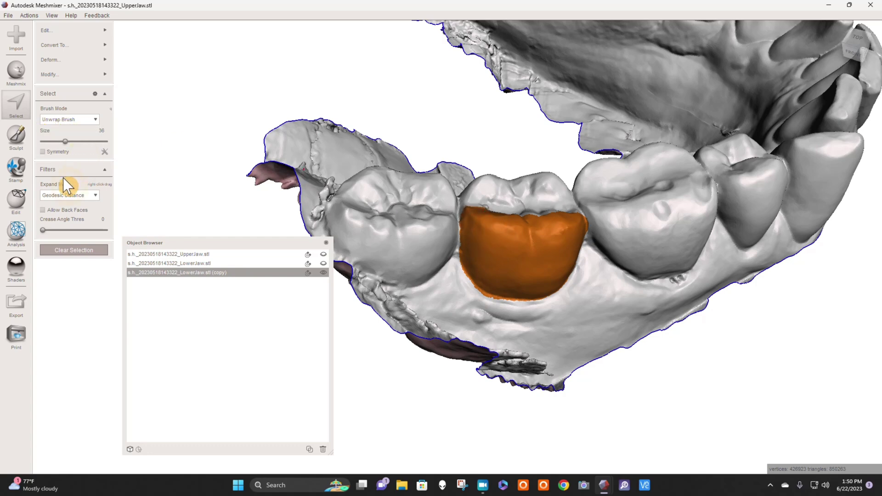
click(68, 195)
click(92, 212)
right_drag(459, 207, 465, 248)
mouse_move(469, 234)
mouse_down()
mouse_move(476, 221)
mouse_move(554, 210)
mouse_move(554, 202)
mouse_up()
right_drag(540, 201, 541, 221)
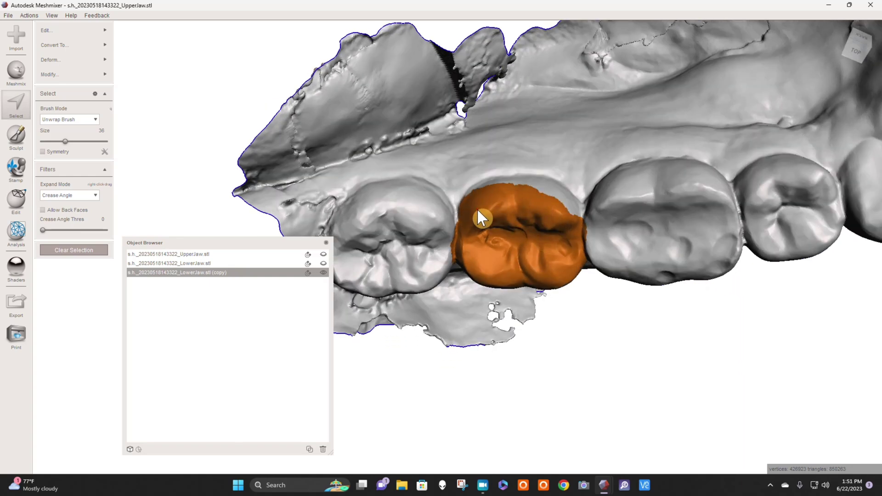
right_drag(477, 208, 497, 217)
drag(535, 218, 565, 233)
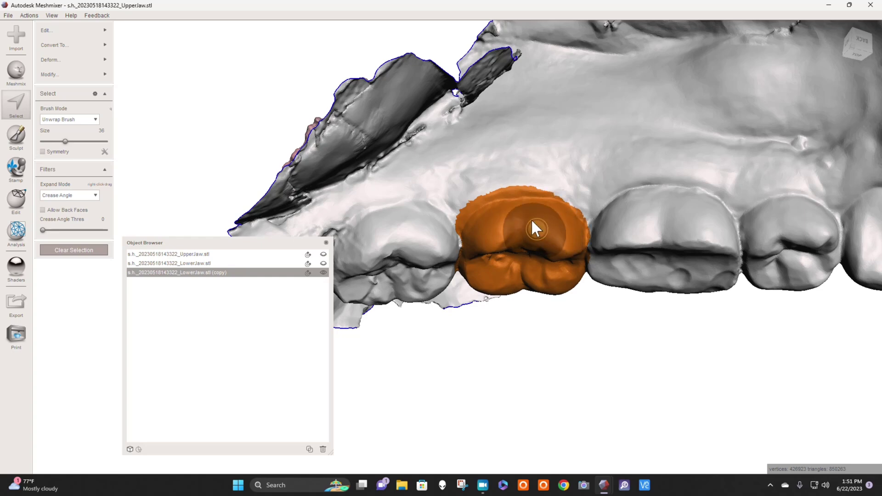
right_drag(531, 219, 496, 168)
Reduce the selection brush size to 24, trim the excess selection along the molar's inner gum edge and extend it along the outer gum line
drag(70, 144, 65, 143)
scroll(473, 206, up, 3)
mouse_move(473, 207)
right_down()
mouse_move(489, 281)
mouse_move(455, 223)
mouse_move(414, 206)
right_up()
drag(63, 141, 57, 142)
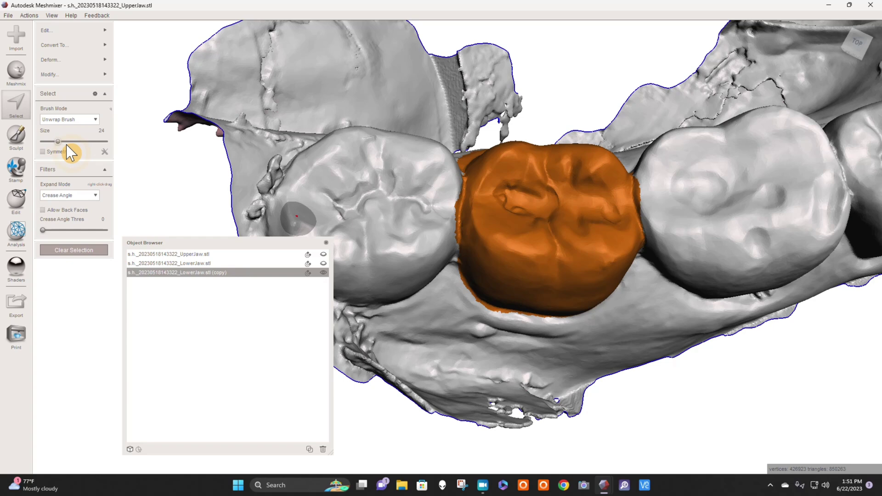
scroll(440, 216, up, 3)
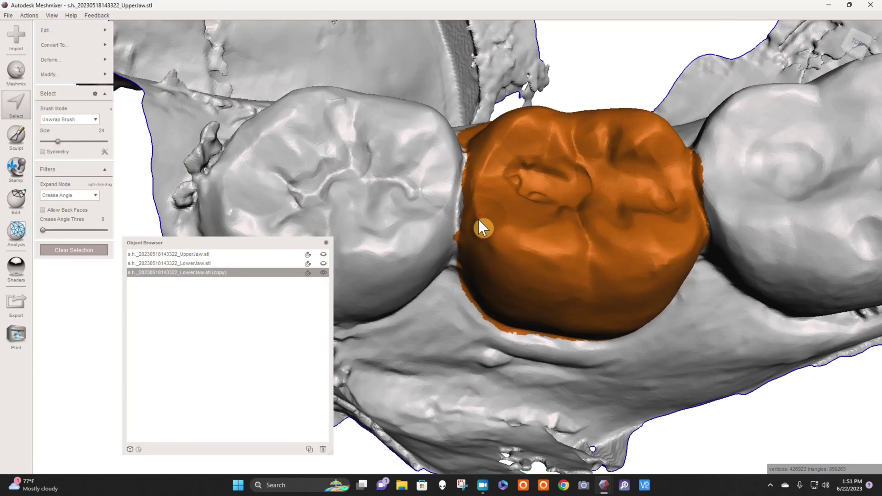
right_drag(476, 220, 479, 239)
right_drag(448, 190, 416, 190)
scroll(418, 185, up, 3)
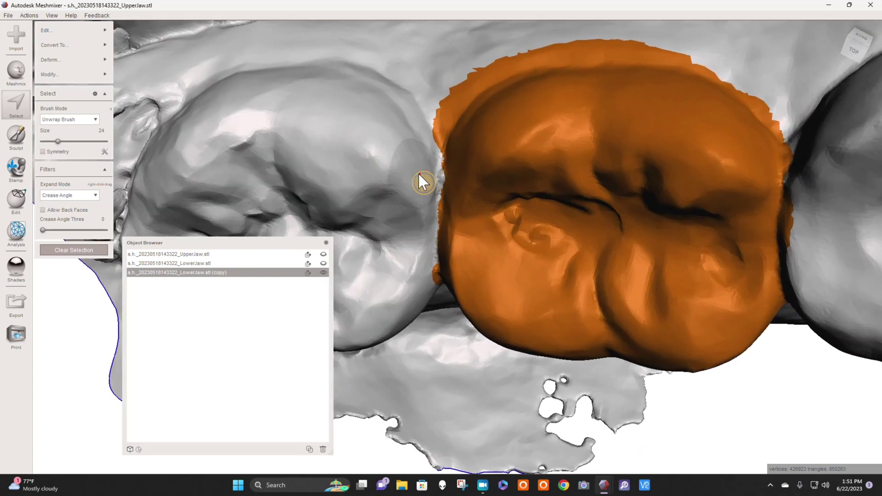
scroll(646, 169, down, 3)
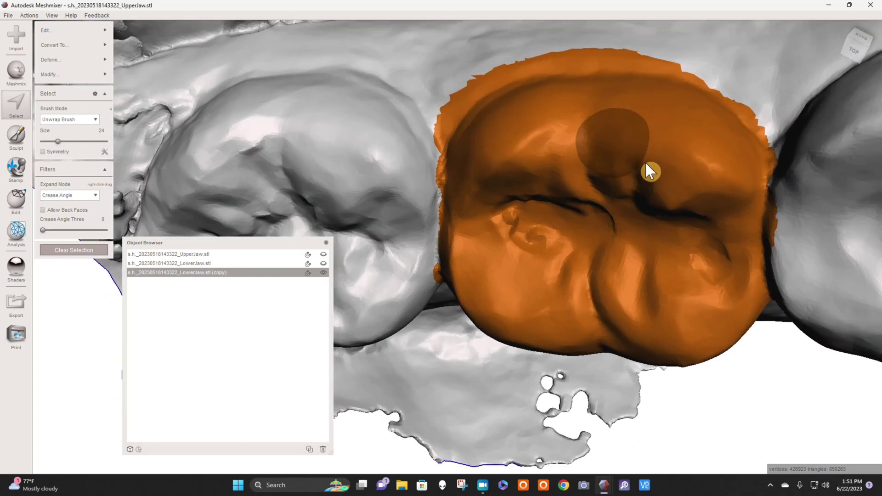
mouse_move(455, 120)
ctrl+mouse_down()
mouse_move(519, 91)
mouse_move(614, 92)
mouse_move(672, 109)
mouse_move(594, 90)
ctrl+mouse_up()
right_drag(579, 92, 608, 69)
right_drag(698, 236, 629, 203)
mouse_move(629, 207)
mouse_down()
mouse_move(645, 186)
mouse_move(625, 281)
mouse_move(555, 331)
mouse_up()
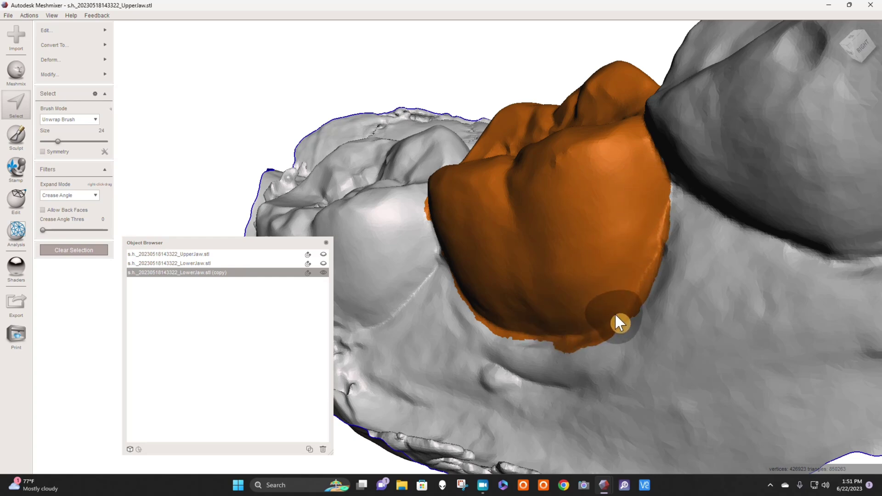
Smooth the boundary of the molar selection with smoothness 50, preserve shape 50, 30 iterations and 2 border rings
key(b)
right_drag(642, 330, 725, 350)
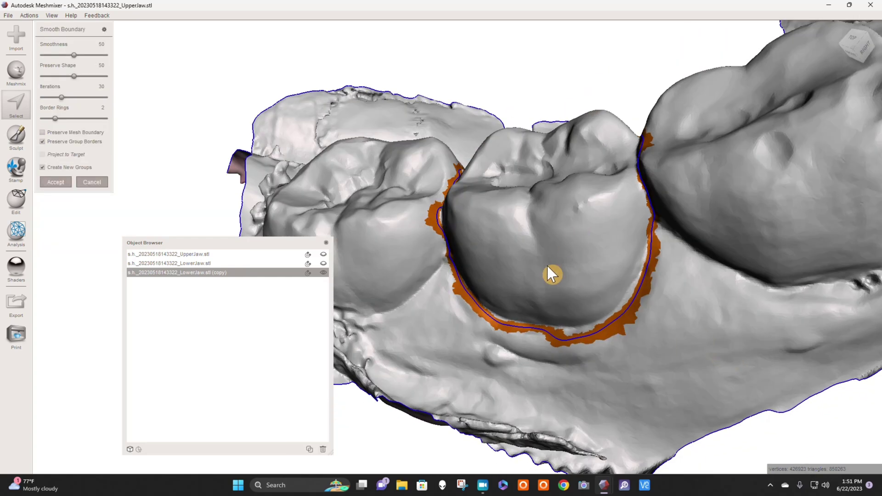
right_drag(548, 266, 611, 267)
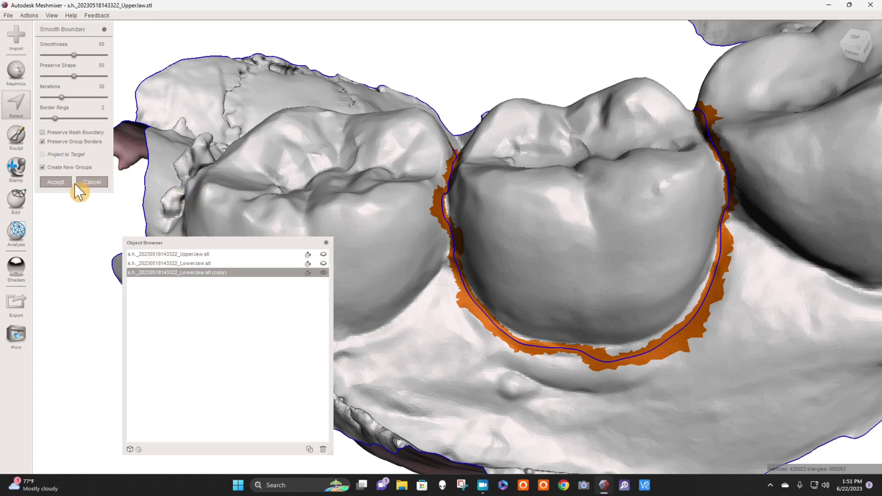
click(55, 182)
Separate the selected molar into its own object and hide the remaining lower jaw copy
right_drag(472, 191, 483, 265)
key(y)
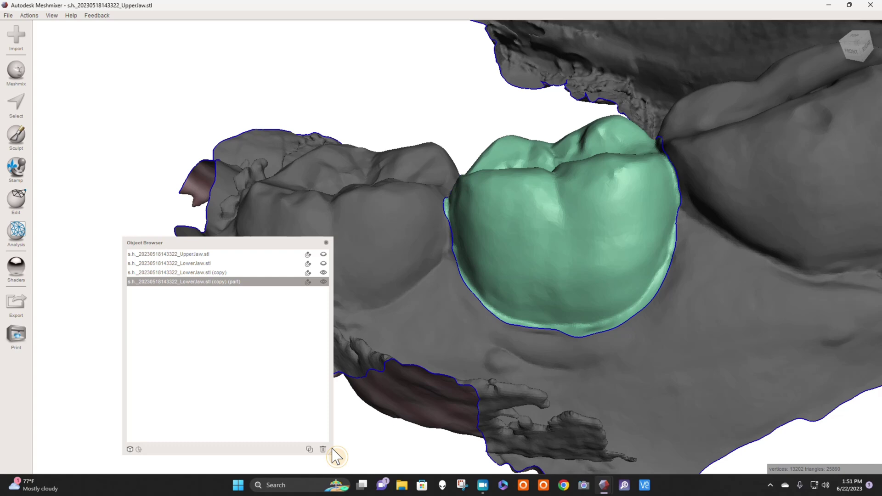
drag(332, 449, 418, 458)
drag(371, 239, 192, 197)
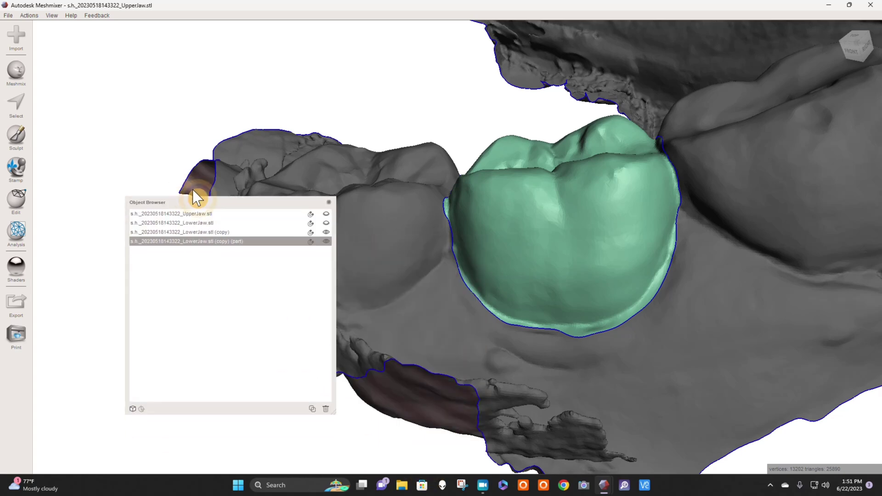
click(326, 232)
right_drag(781, 326, 777, 92)
right_drag(359, 221, 526, 200)
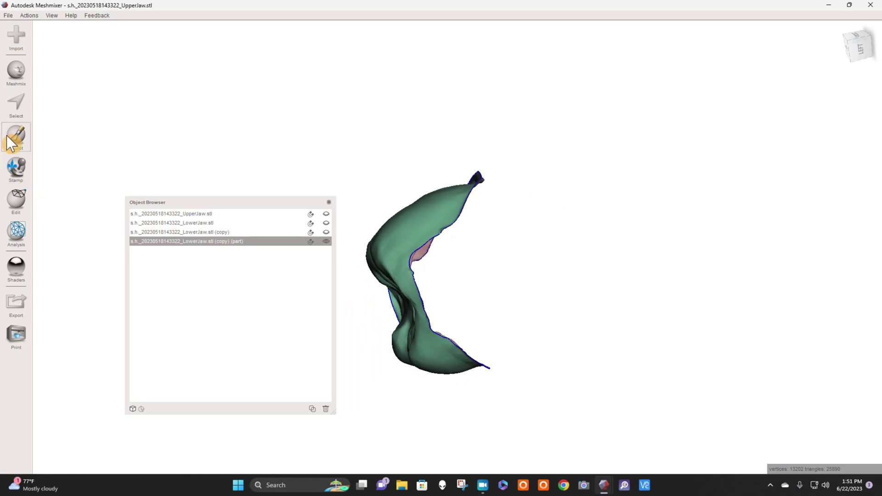
Using brush size 20, select facing rim patches at one end of the molar shell, bridge them with refine 50, and clear the selection
click(8, 110)
right_drag(351, 197, 442, 233)
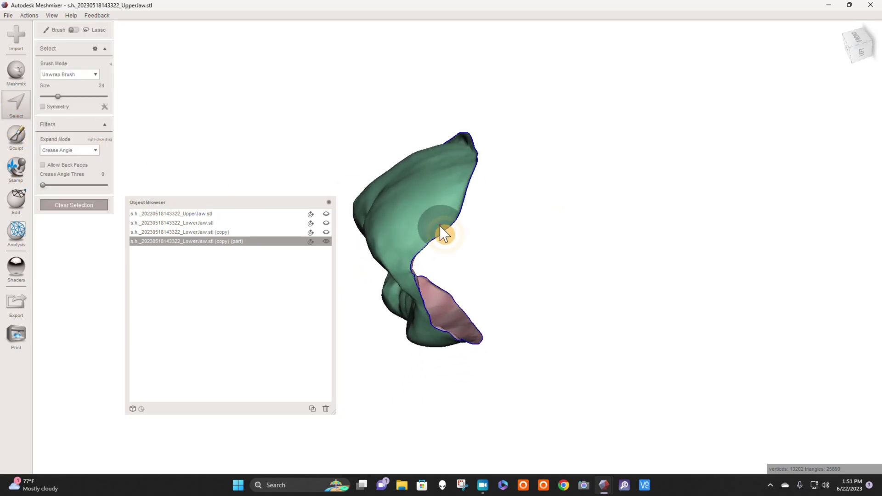
drag(59, 98, 54, 98)
scroll(473, 263, up, 10)
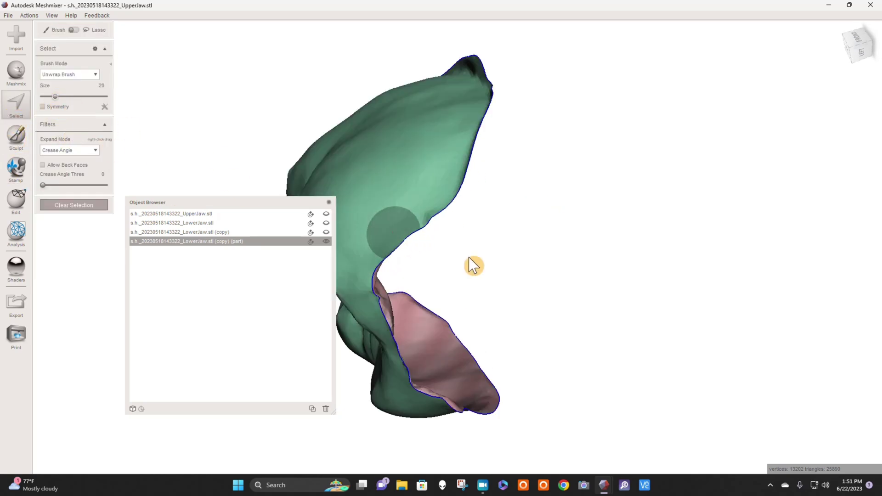
scroll(478, 230, down, 10)
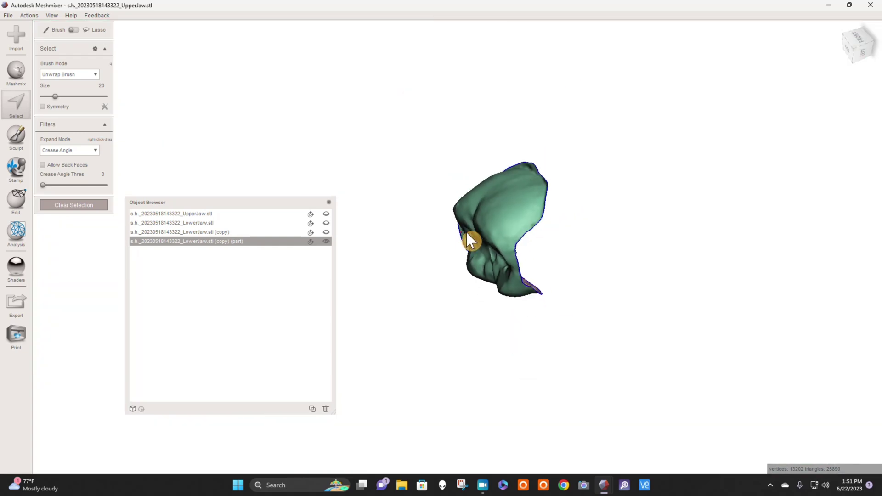
scroll(529, 230, up, 2)
click(572, 212)
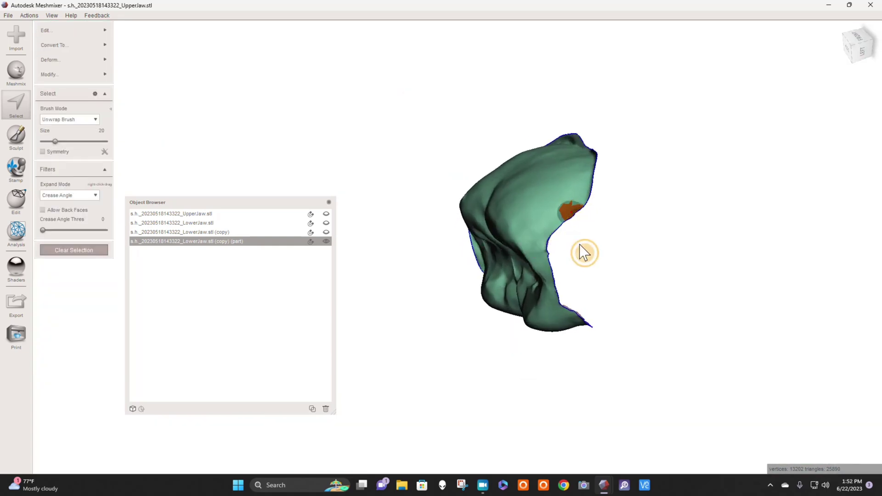
right_drag(582, 252, 584, 298)
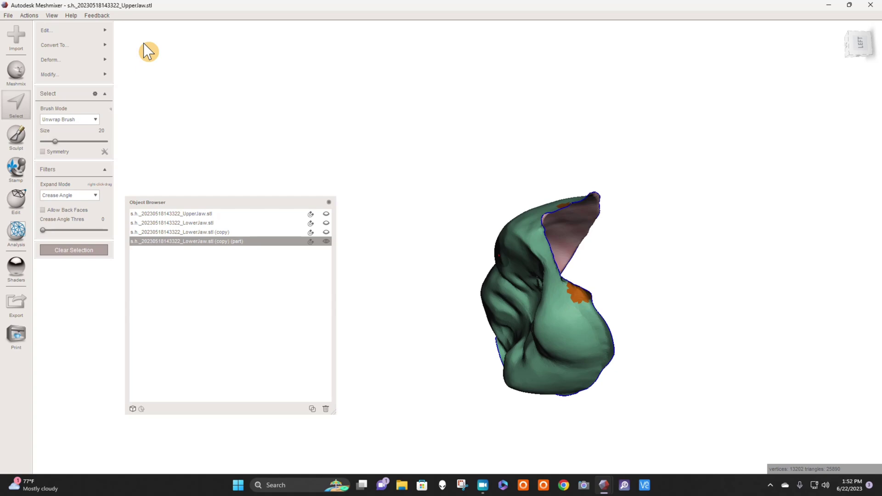
mouse_move(87, 31)
click(149, 134)
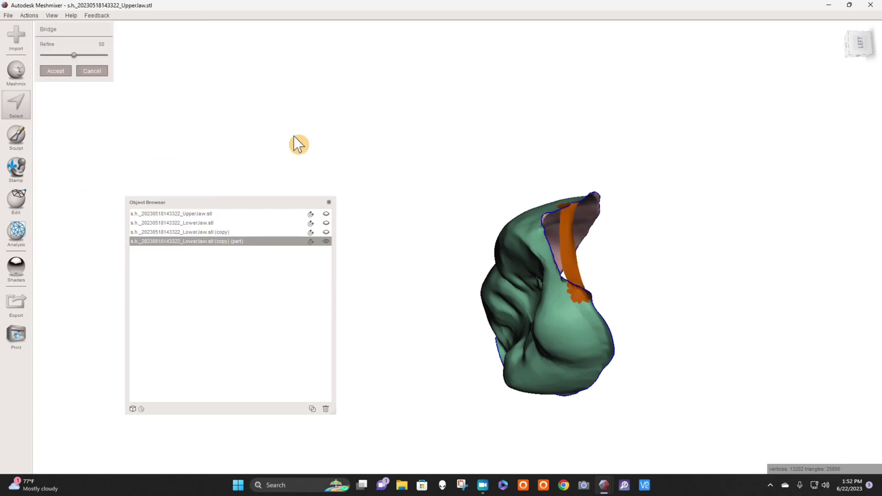
click(46, 72)
right_drag(478, 249, 584, 255)
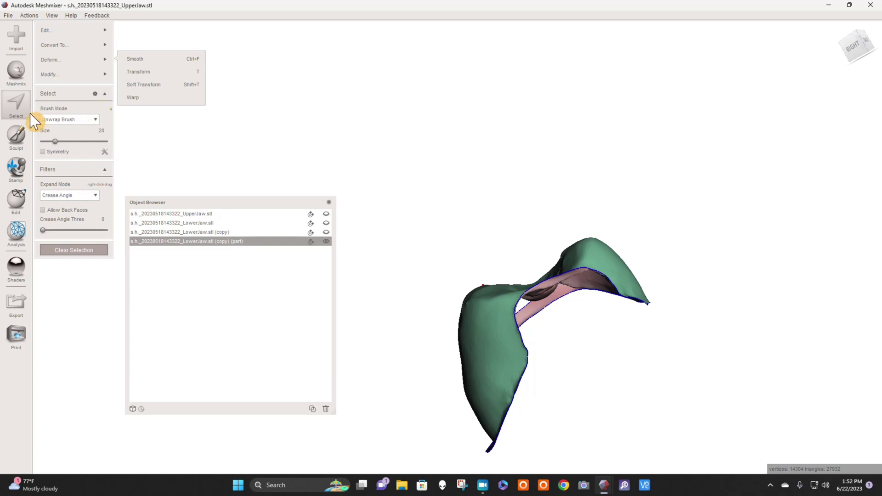
click(76, 251)
Select facing rim patches at the opposite end of the molar shell, bridge them across the open underside, and clear the selection
click(18, 110)
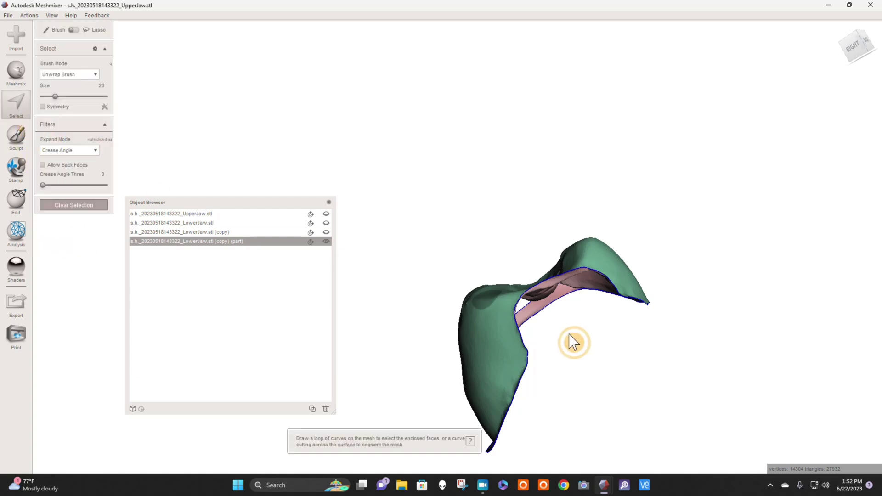
click(524, 356)
right_drag(592, 319, 577, 316)
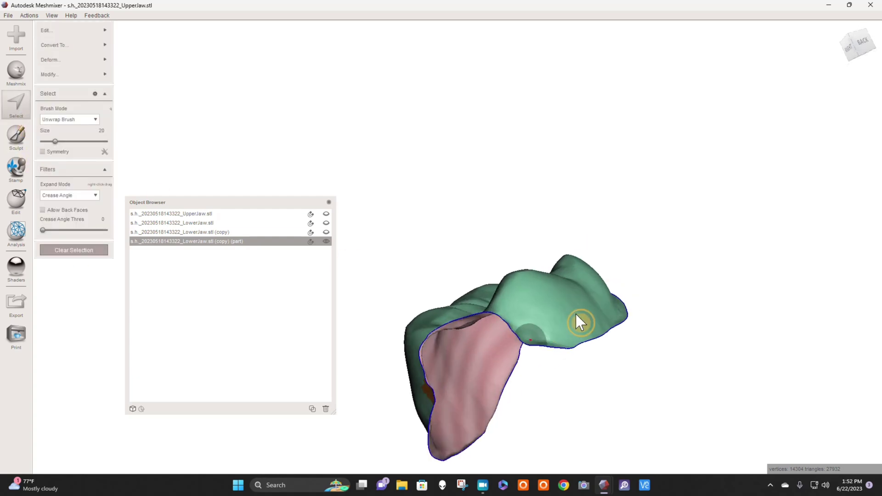
click(536, 352)
right_drag(533, 353, 627, 298)
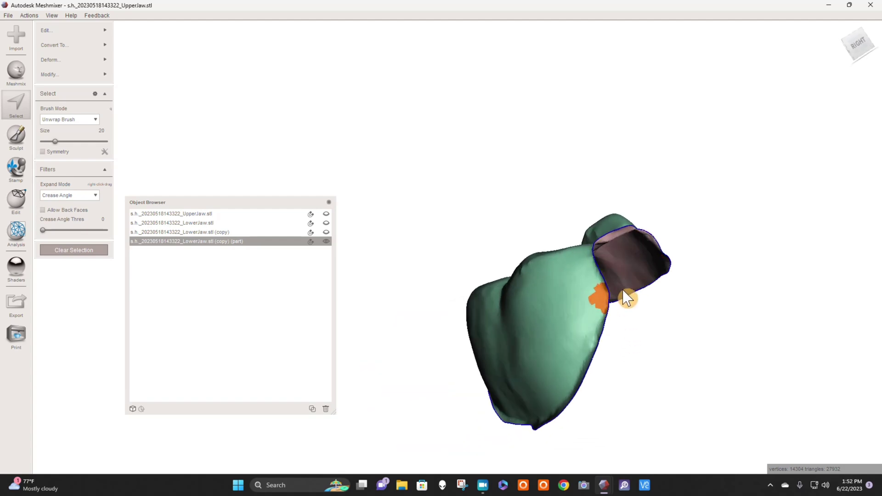
mouse_move(64, 31)
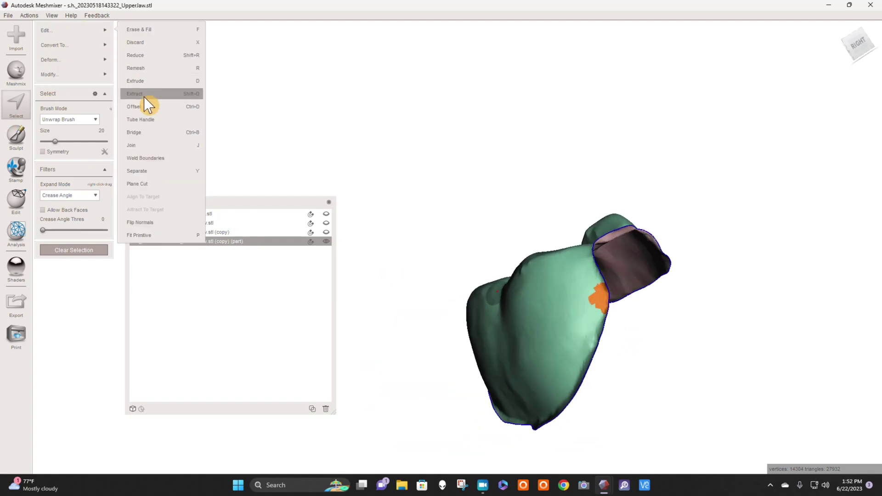
click(151, 131)
right_drag(494, 118, 433, 140)
click(57, 70)
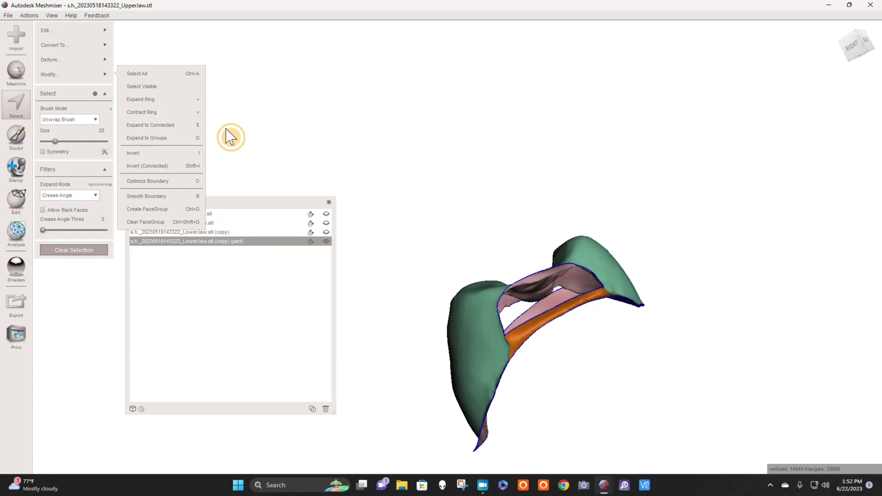
click(102, 252)
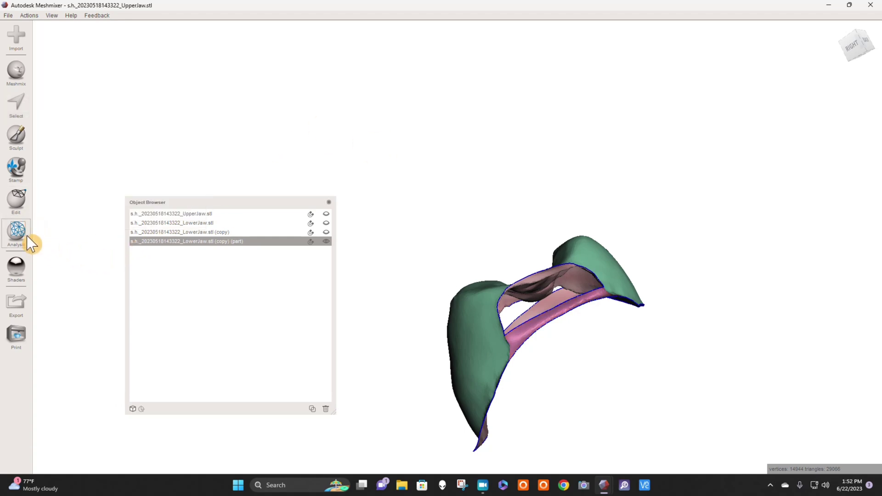
Inspect the bridged molar shell for defects and flat-fill the two smaller openings beside the bridges
click(27, 236)
click(69, 30)
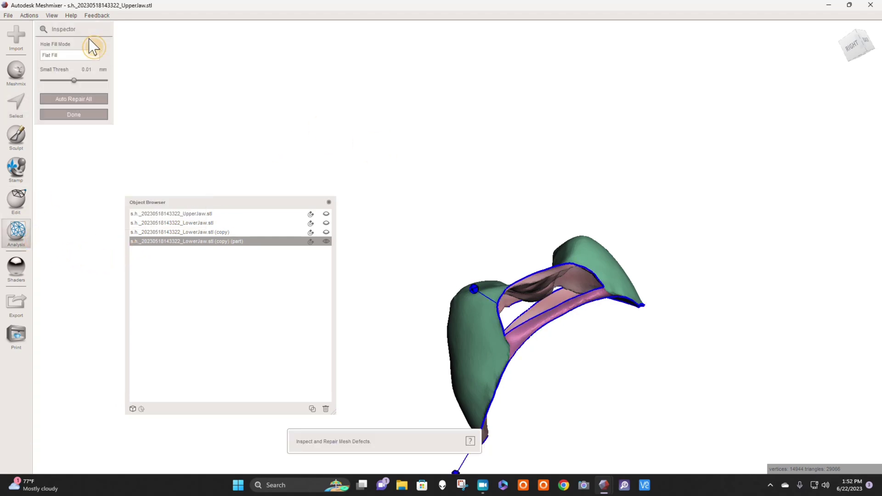
click(475, 290)
mouse_move(478, 287)
right_down()
mouse_move(533, 315)
mouse_move(761, 244)
mouse_move(458, 301)
right_up()
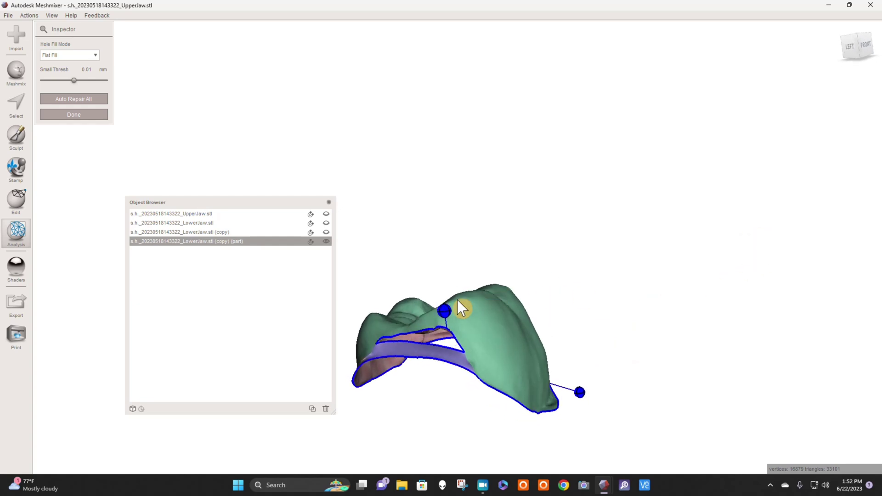
click(445, 311)
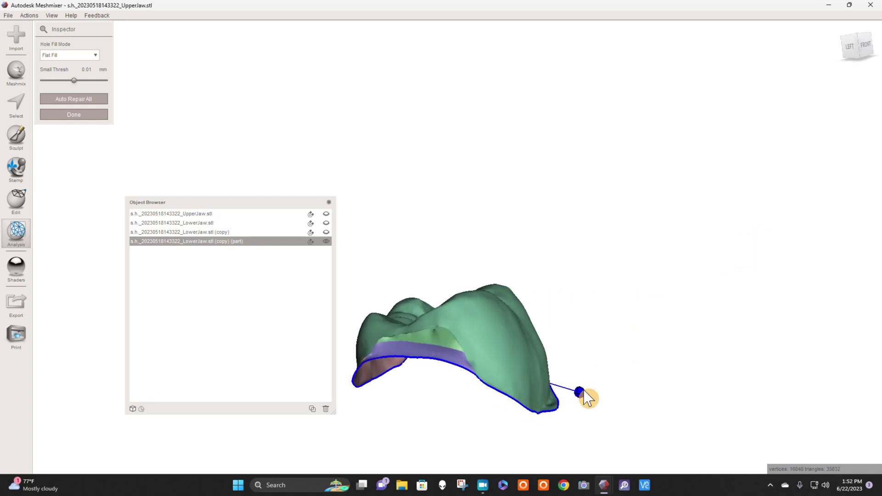
Try closing the molar's large underside hole with Smooth Fill, and undo that fill
click(88, 56)
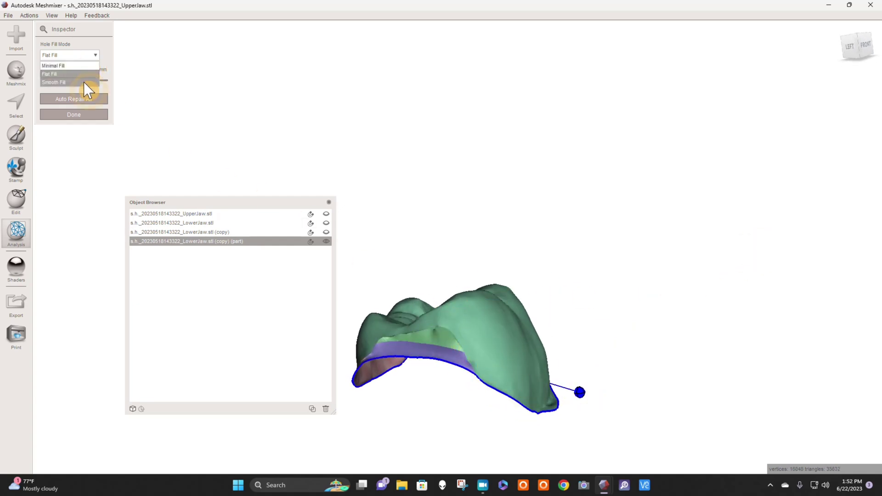
click(79, 76)
right_drag(639, 359, 460, 257)
click(95, 55)
click(94, 82)
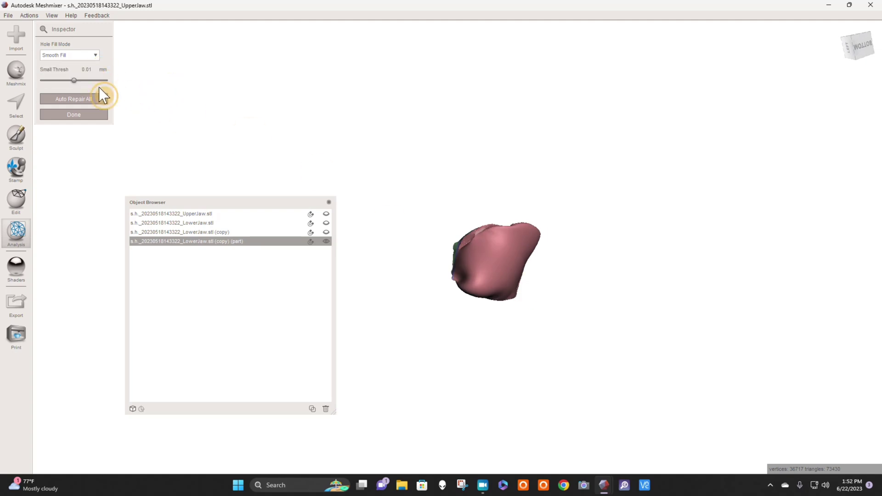
click(83, 55)
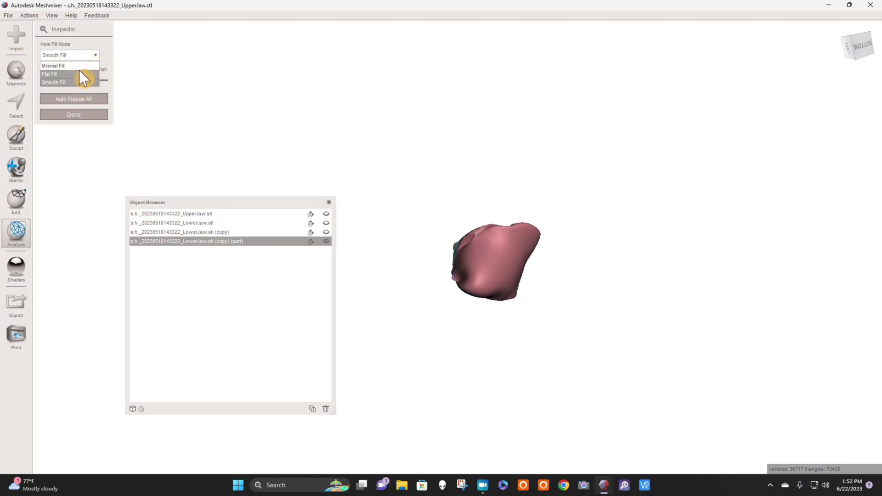
click(79, 71)
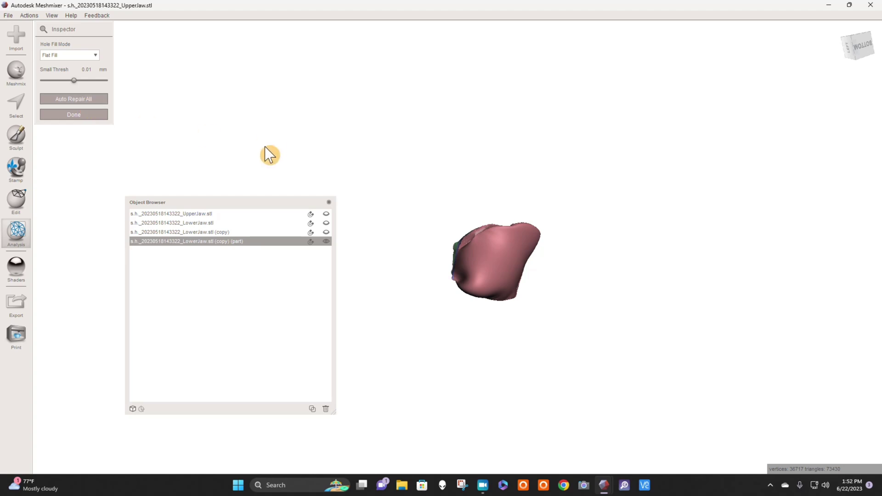
key(ctrl+z)
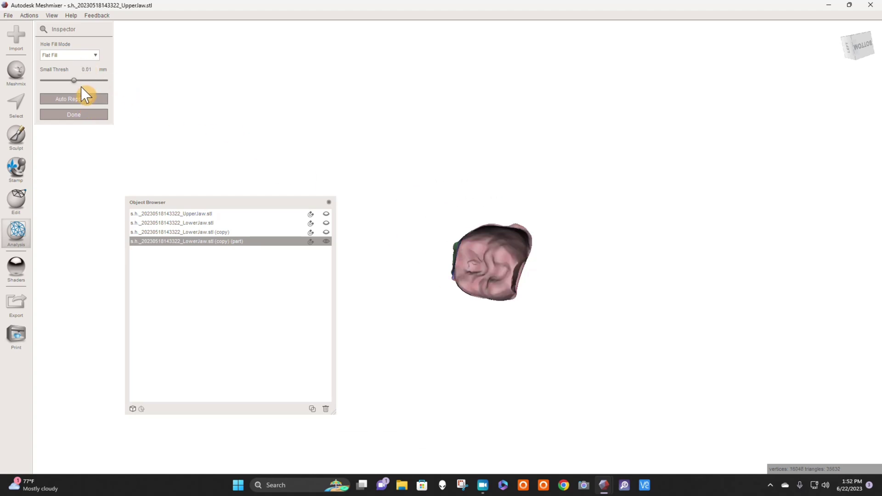
Close the molar's remaining underside hole by auto-repairing all defects in Flat Fill mode
right_drag(426, 205, 460, 285)
click(103, 98)
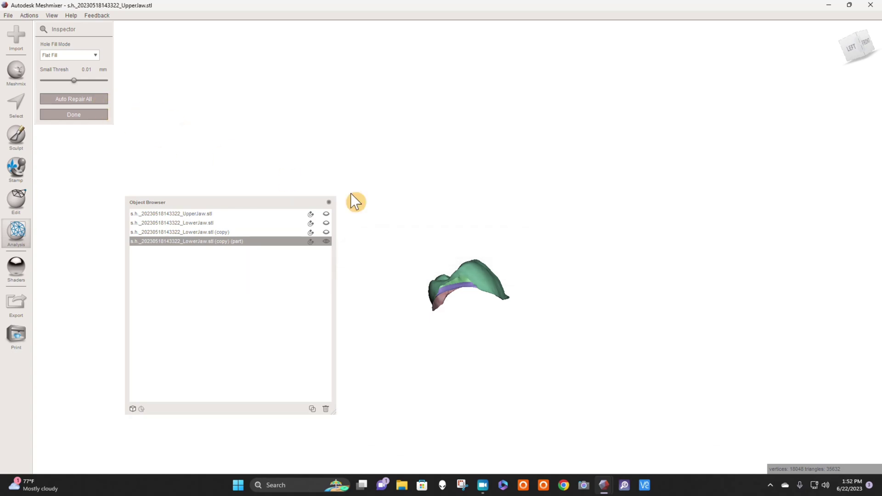
click(105, 115)
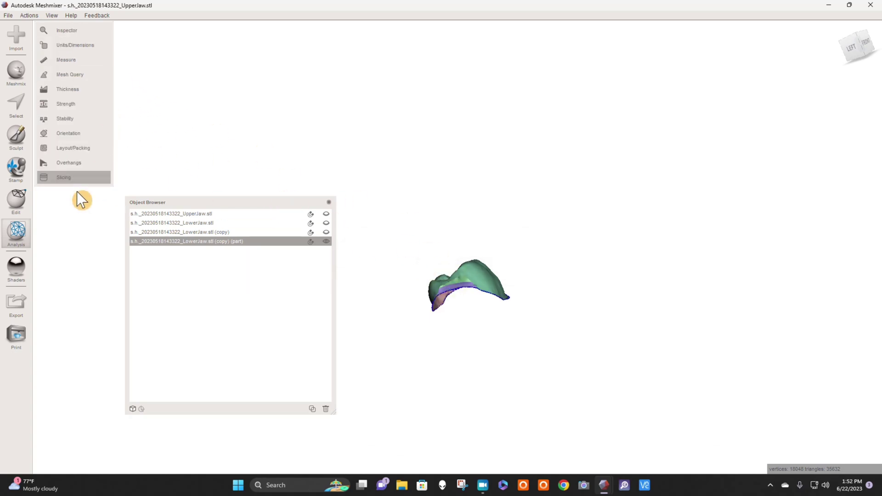
click(66, 30)
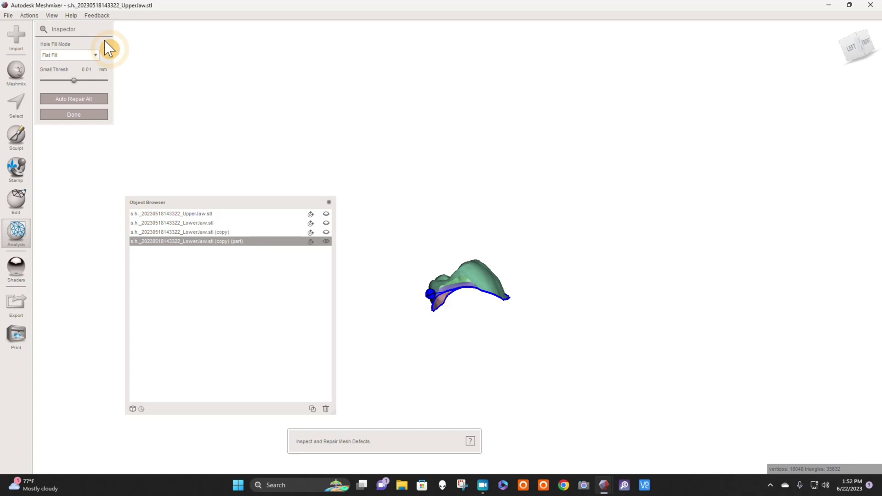
click(91, 100)
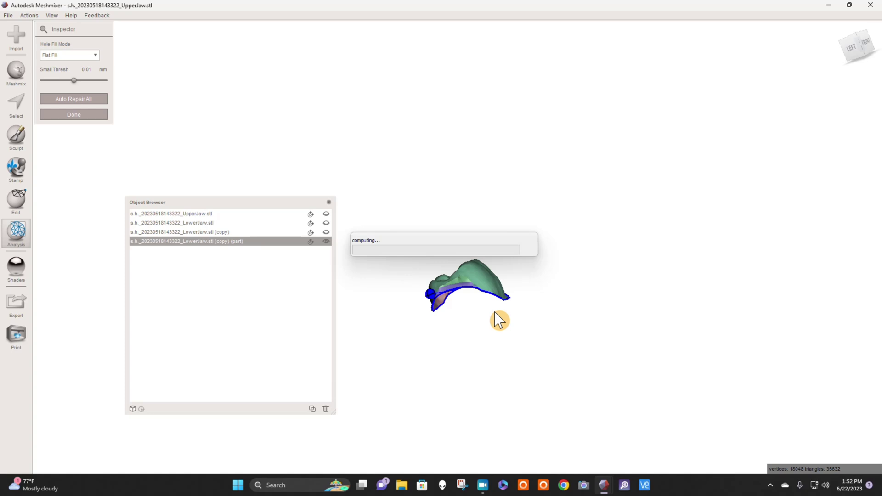
right_drag(494, 313, 505, 184)
click(74, 114)
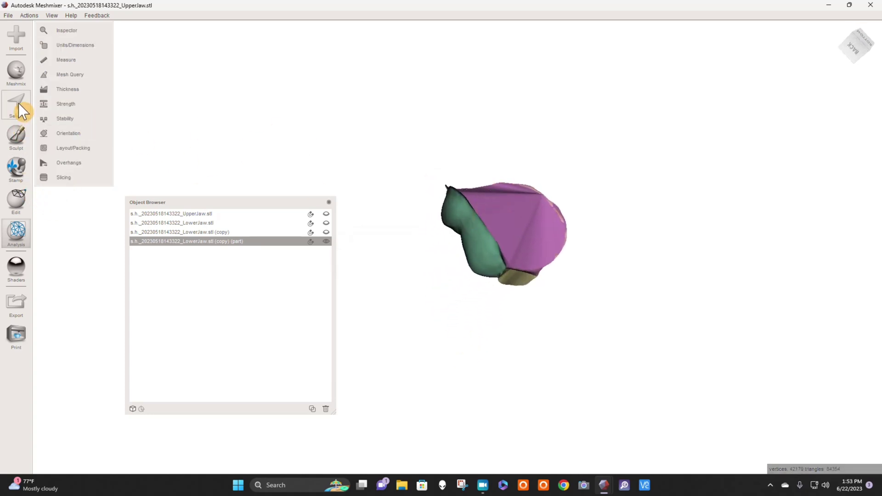
Set up a sculpting brush for smoothing with Volumetric off, size 38 and strength 64
click(17, 135)
click(79, 49)
click(203, 161)
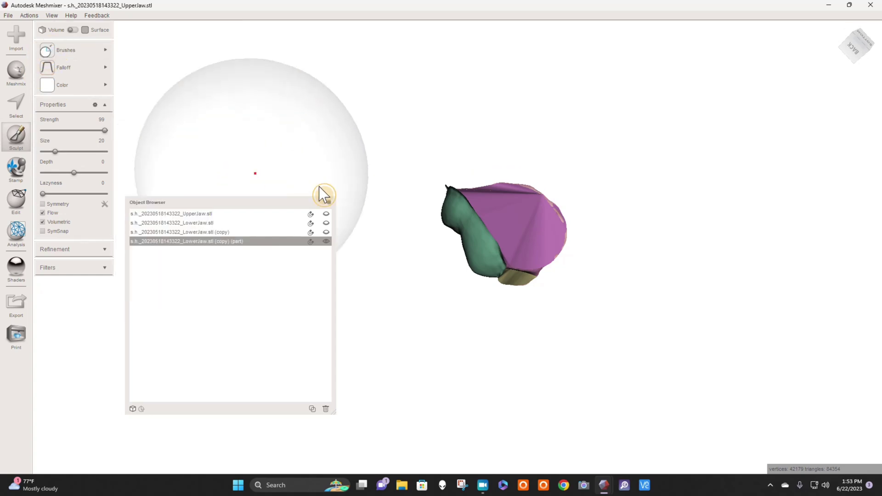
right_drag(525, 201, 486, 216)
click(54, 225)
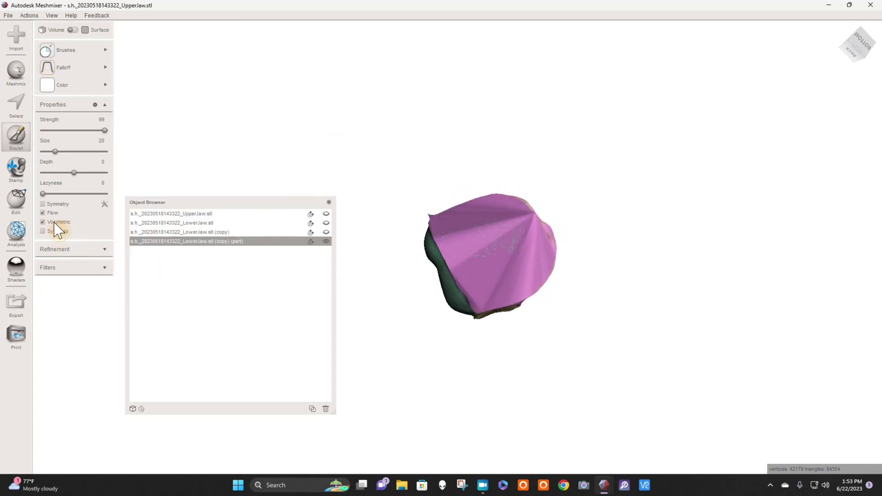
mouse_move(529, 139)
right_down()
mouse_move(540, 257)
mouse_move(625, 231)
mouse_move(572, 219)
mouse_move(539, 240)
mouse_move(455, 244)
mouse_move(296, 222)
right_up()
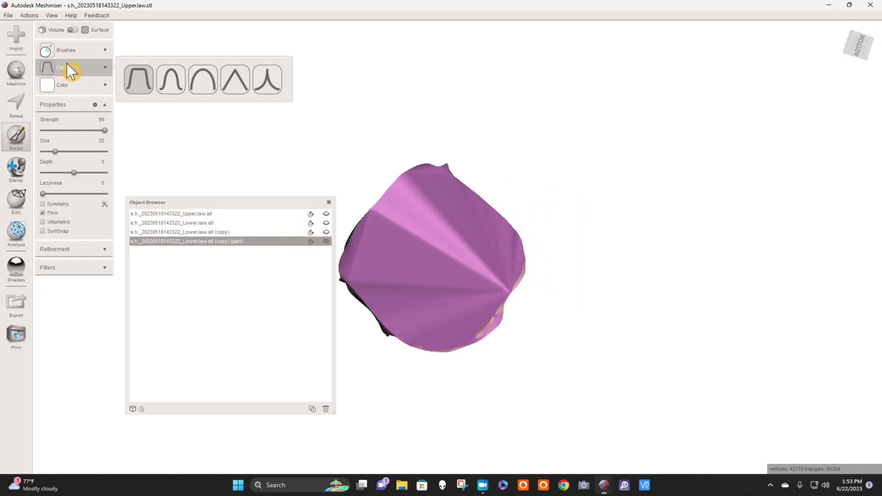
mouse_move(69, 49)
click(67, 151)
click(83, 130)
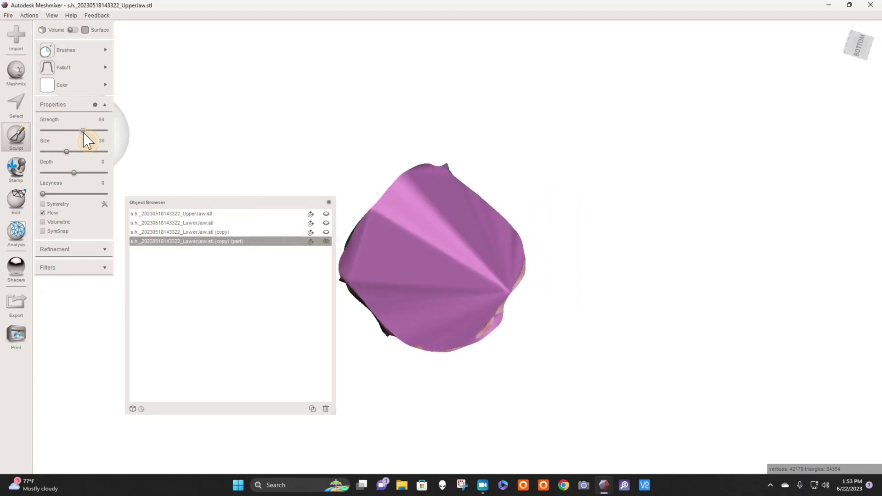
Smooth the molar's filled underside, its rim and the bridged sides with repeated sculpting strokes all around
mouse_move(439, 246)
mouse_down()
mouse_move(401, 195)
mouse_move(443, 173)
mouse_move(398, 201)
mouse_move(361, 269)
mouse_move(368, 279)
mouse_move(357, 273)
mouse_move(433, 338)
mouse_move(490, 312)
mouse_move(511, 248)
mouse_move(508, 191)
mouse_up()
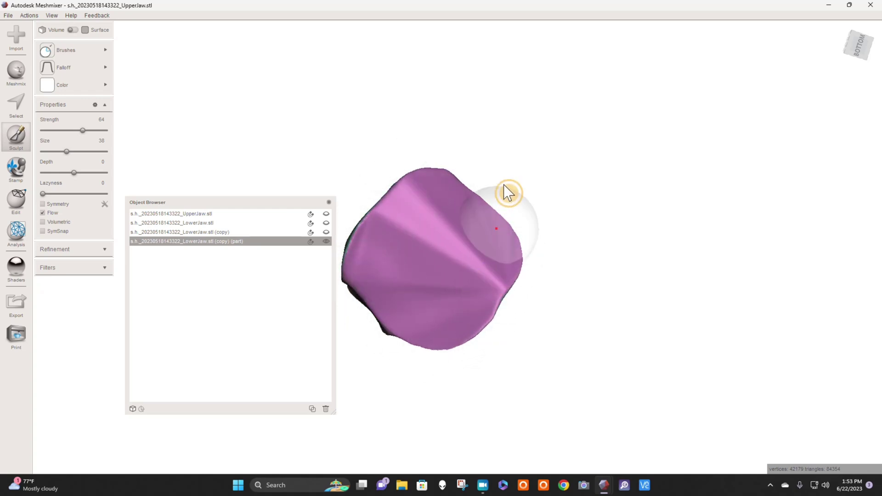
right_drag(508, 191, 531, 137)
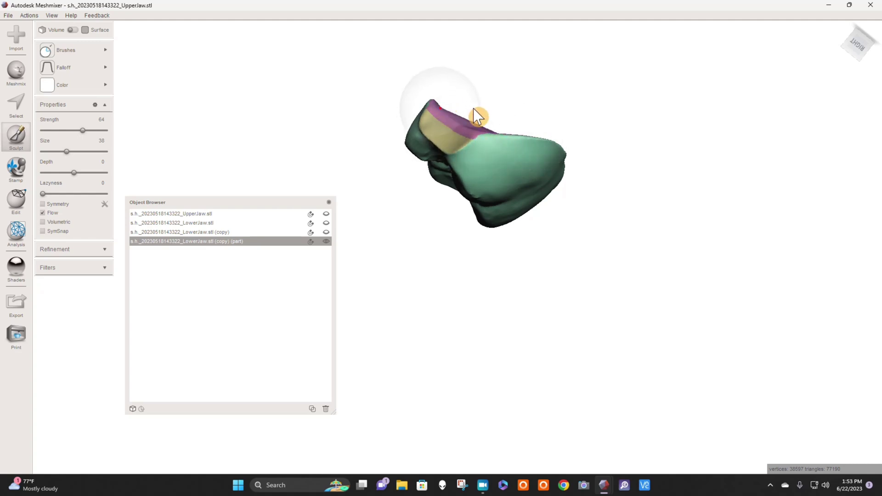
right_drag(473, 108, 377, 114)
drag(409, 92, 494, 167)
right_drag(460, 161, 423, 169)
mouse_move(436, 171)
mouse_down()
mouse_move(499, 170)
mouse_move(502, 144)
mouse_up()
right_drag(502, 144, 501, 233)
mouse_move(505, 240)
mouse_down()
mouse_move(449, 216)
mouse_move(437, 197)
mouse_move(488, 128)
mouse_move(474, 228)
mouse_up()
mouse_move(470, 219)
right_down()
mouse_move(584, 340)
mouse_move(670, 292)
mouse_move(591, 321)
right_up()
drag(591, 289, 602, 271)
mouse_move(601, 272)
right_down()
mouse_move(648, 278)
mouse_move(588, 244)
mouse_move(566, 270)
mouse_move(537, 229)
right_up()
Show the lower jaw copy, hide the separated molar, and make the jaw copy the active object
click(325, 232)
click(326, 242)
scroll(581, 235, down, 2)
click(566, 271)
scroll(489, 311, up, 3)
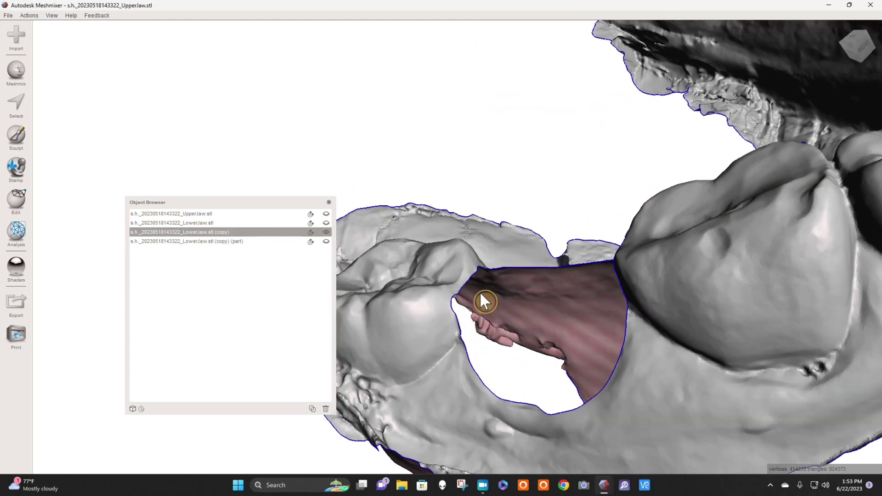
right_drag(481, 295, 396, 291)
Using brush size 13, select facing rim patches of the jaw opening beside the rearmost molar, bridge them with refine 50, and clear the selection
click(15, 106)
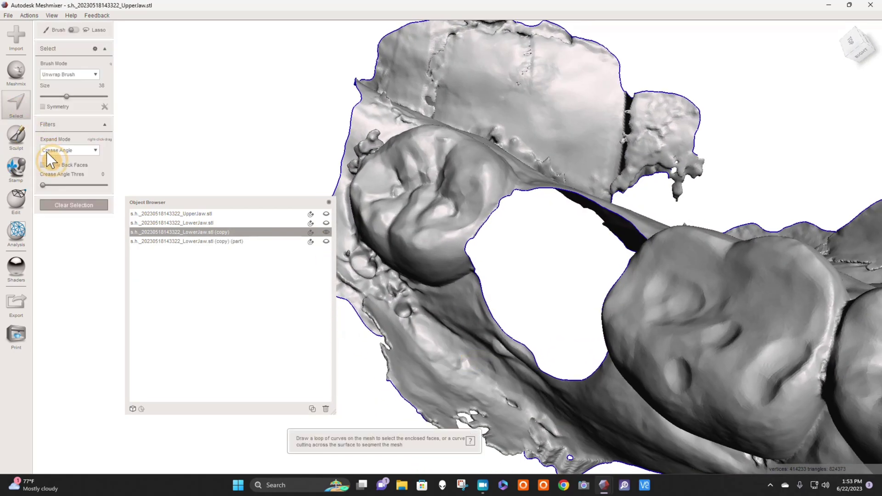
right_drag(473, 305, 429, 285)
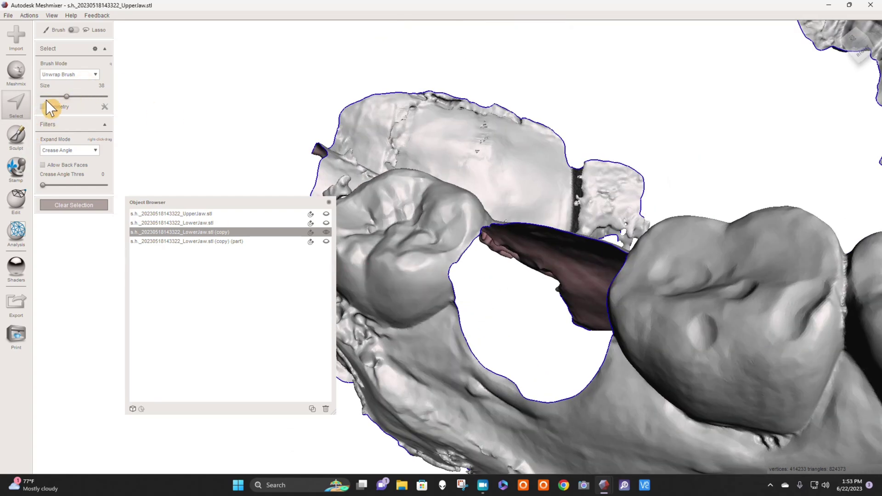
click(52, 96)
drag(52, 96, 48, 96)
right_drag(454, 307, 432, 257)
scroll(456, 381, up, 3)
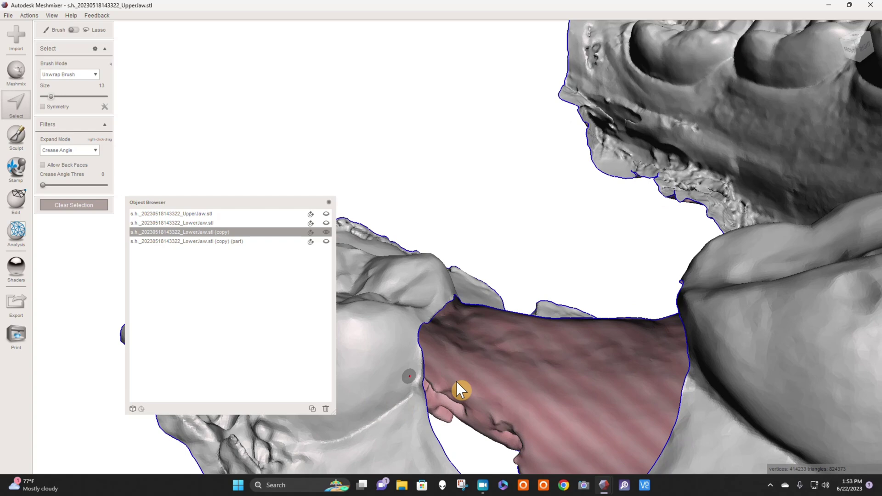
click(421, 387)
right_drag(498, 326, 566, 252)
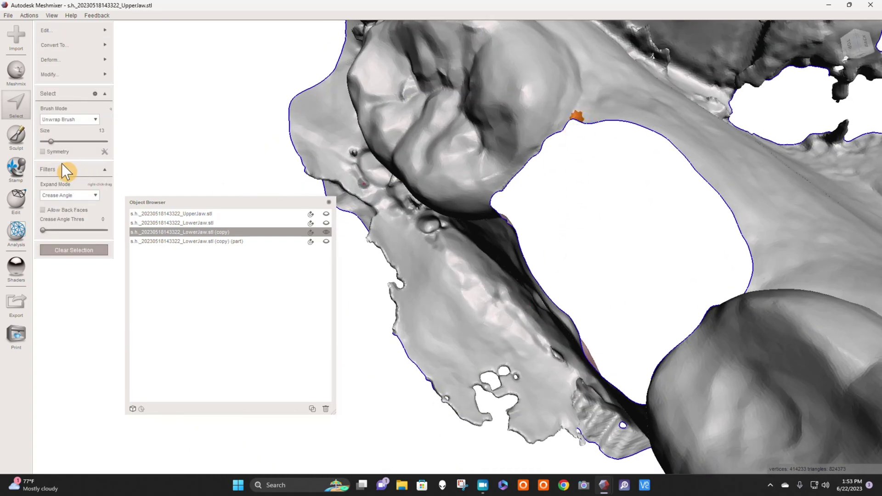
mouse_move(65, 33)
click(147, 146)
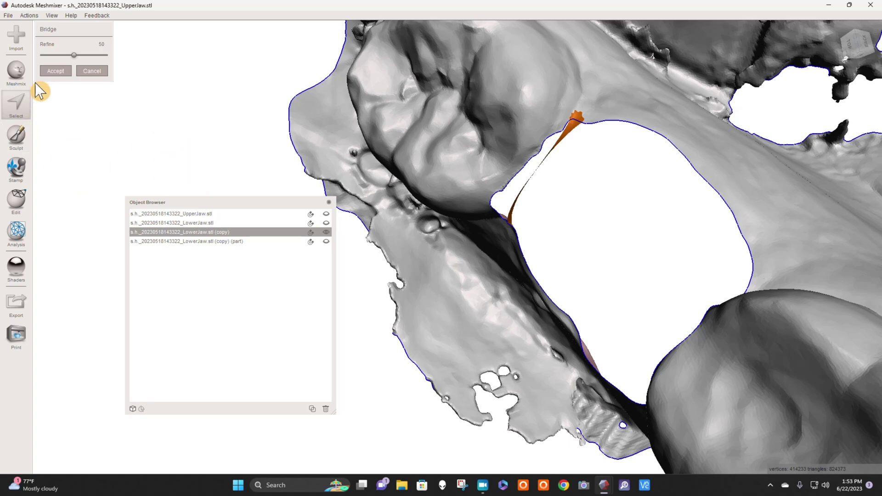
click(56, 71)
right_drag(450, 221, 404, 238)
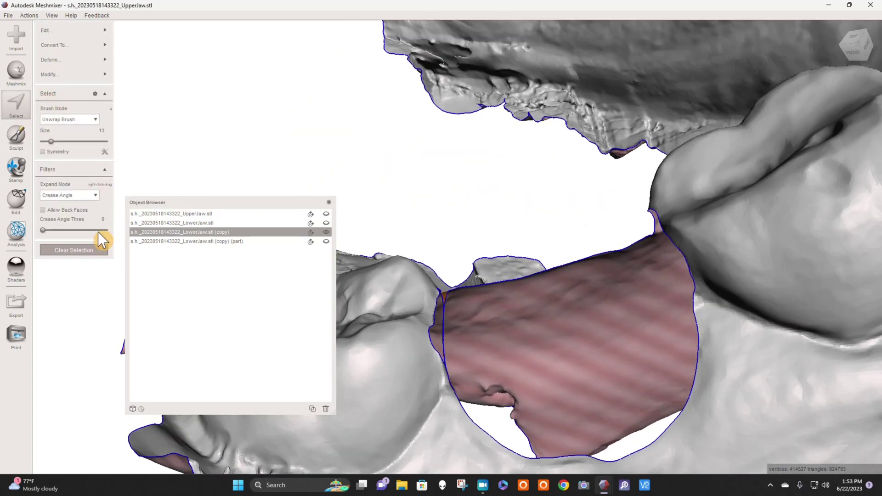
click(92, 250)
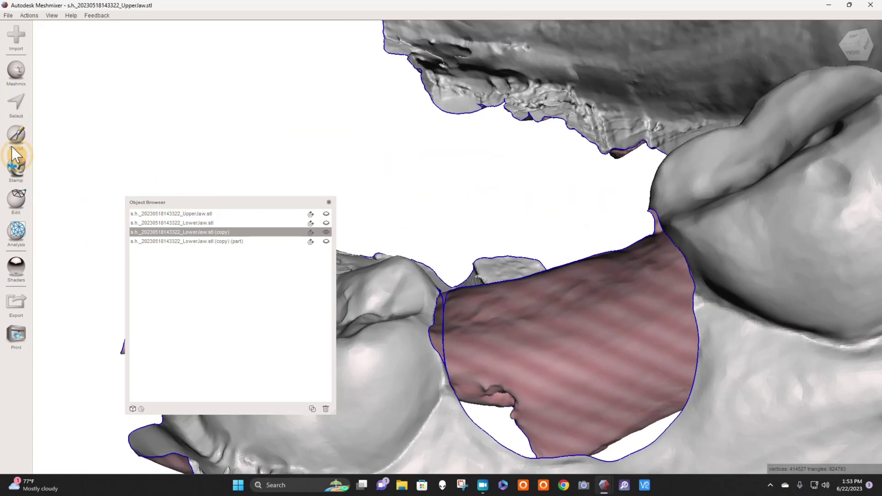
Select facing rim patches at the front end of the jaw opening and bridge them with refine 50
click(695, 302)
right_drag(696, 303, 498, 324)
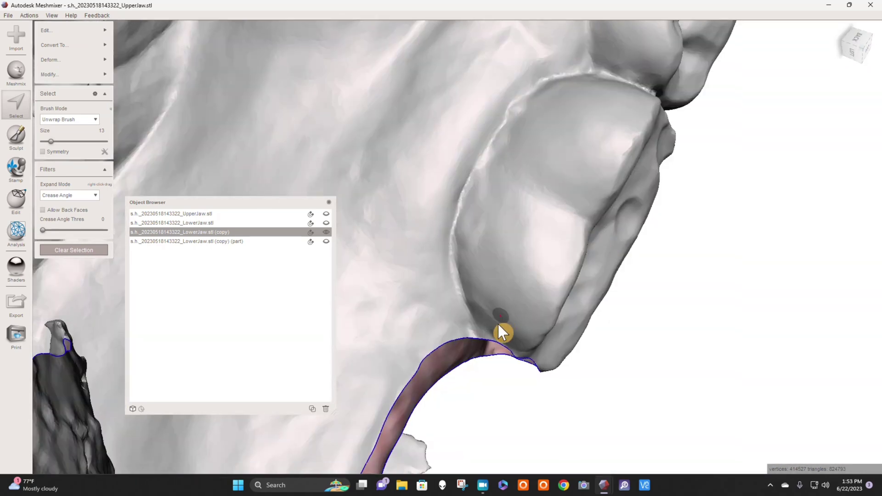
click(469, 330)
click(64, 31)
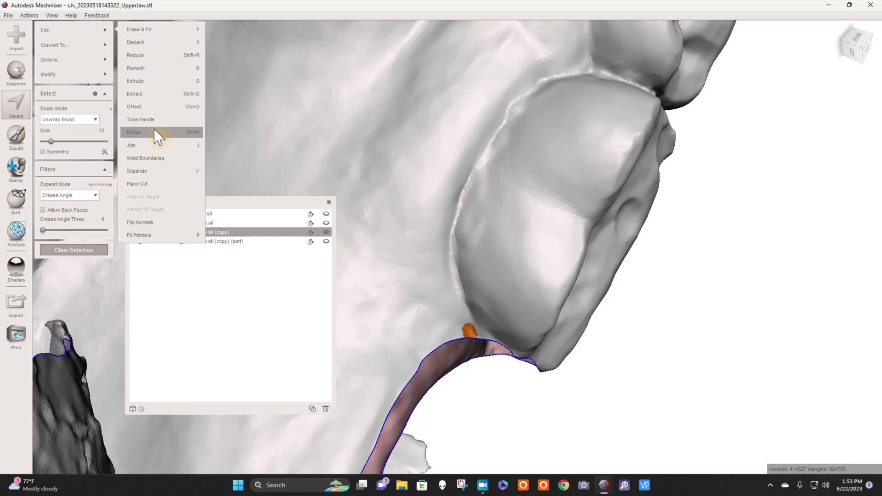
click(154, 129)
right_drag(552, 321, 453, 232)
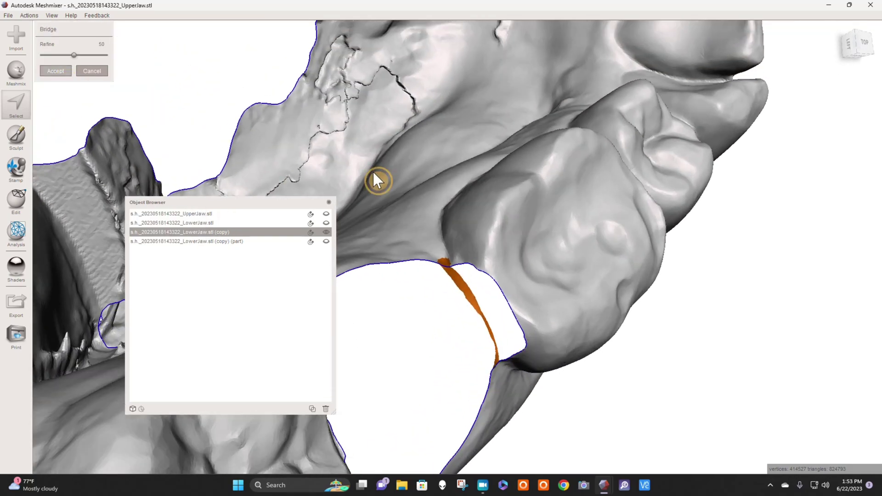
key(Return)
right_drag(374, 172, 317, 231)
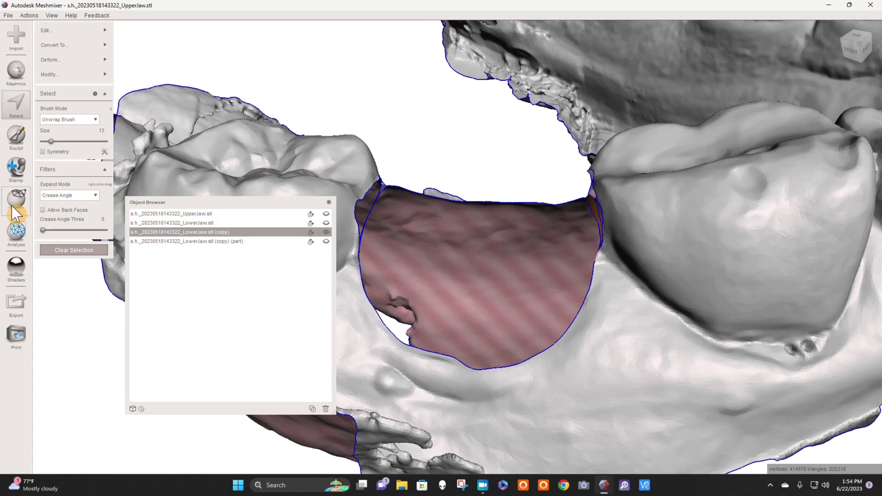
Inspect the lower jaw copy for defects and close the missing molar's opening with Flat Fill
click(16, 230)
click(69, 31)
scroll(486, 183, down, 5)
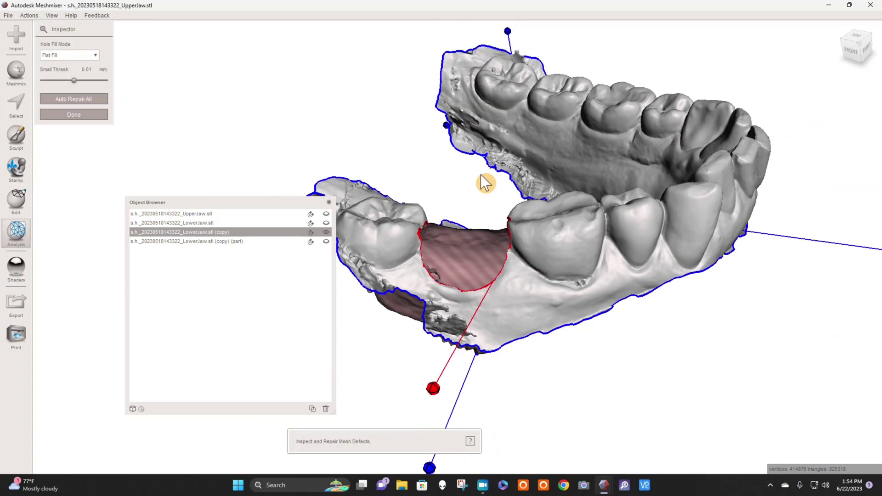
right_drag(486, 183, 662, 383)
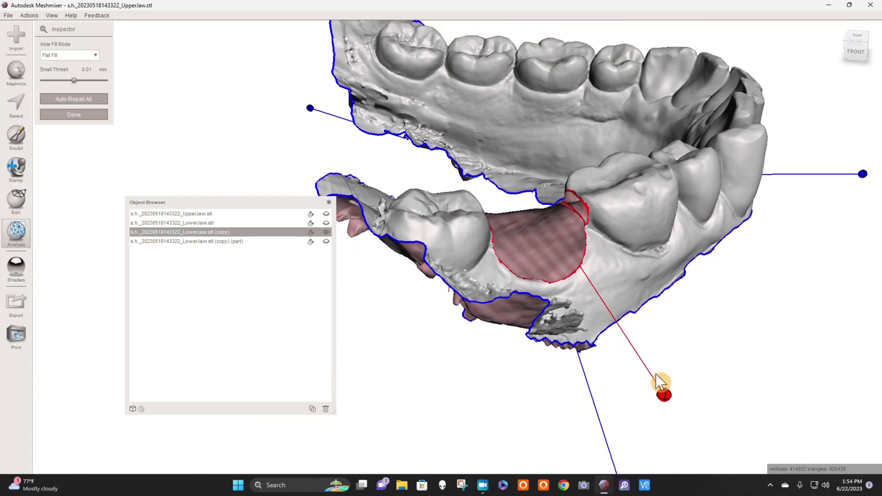
click(473, 317)
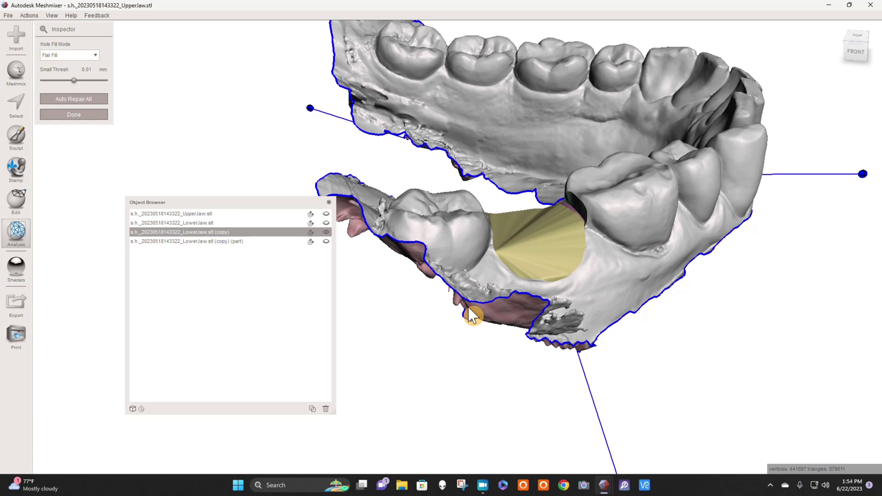
right_drag(557, 267, 464, 249)
scroll(502, 191, up, 4)
right_drag(460, 186, 450, 228)
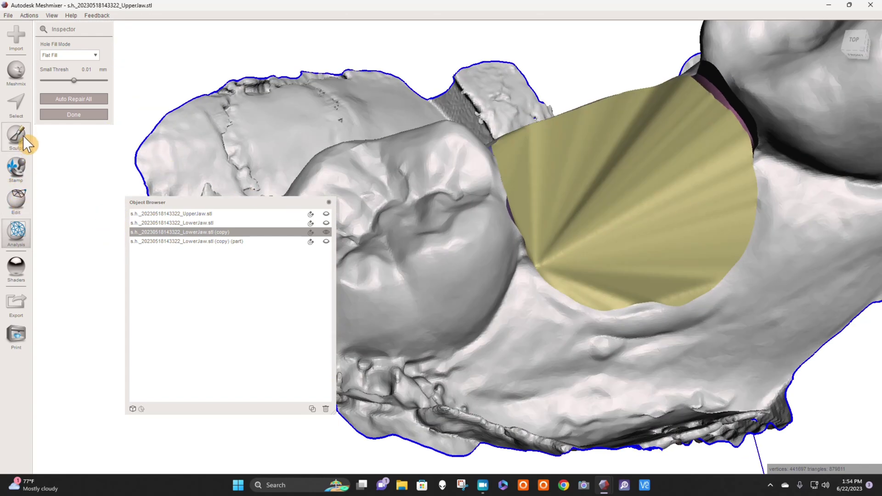
Smooth the creases in the flat-filled area of the jaw copy with the BubbleSmooth brush at strength 86 and size 49
click(16, 108)
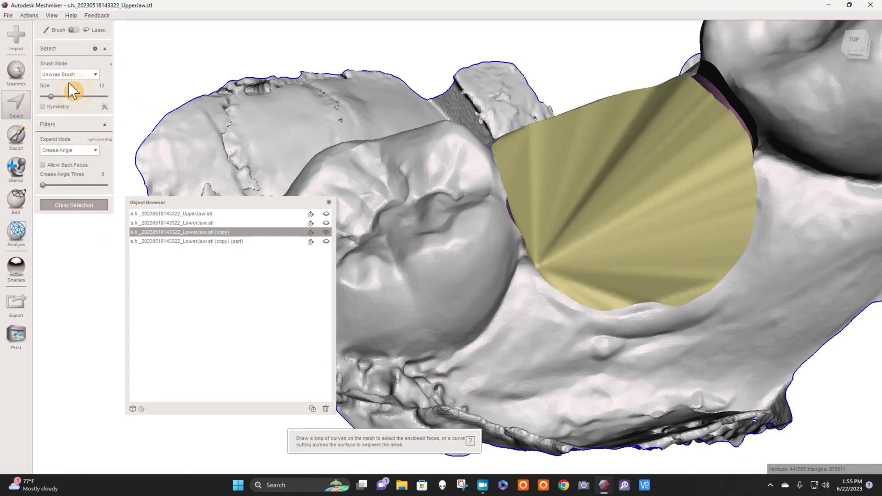
click(10, 140)
mouse_move(98, 51)
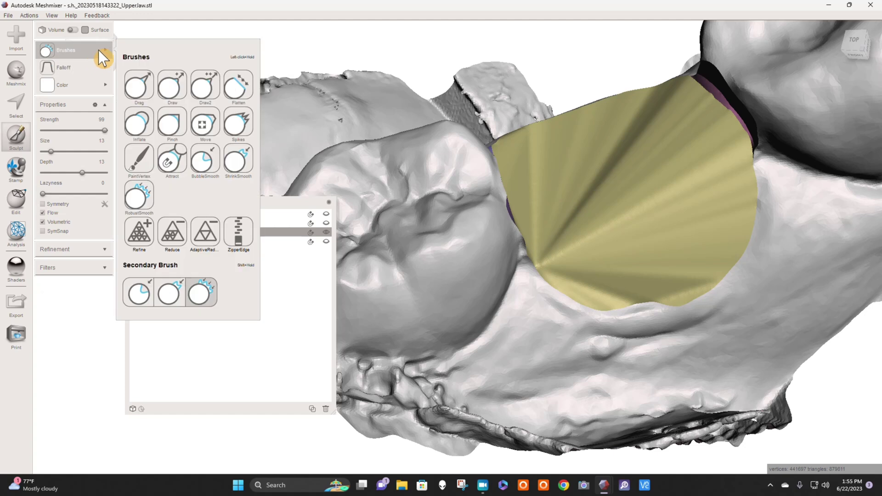
click(203, 163)
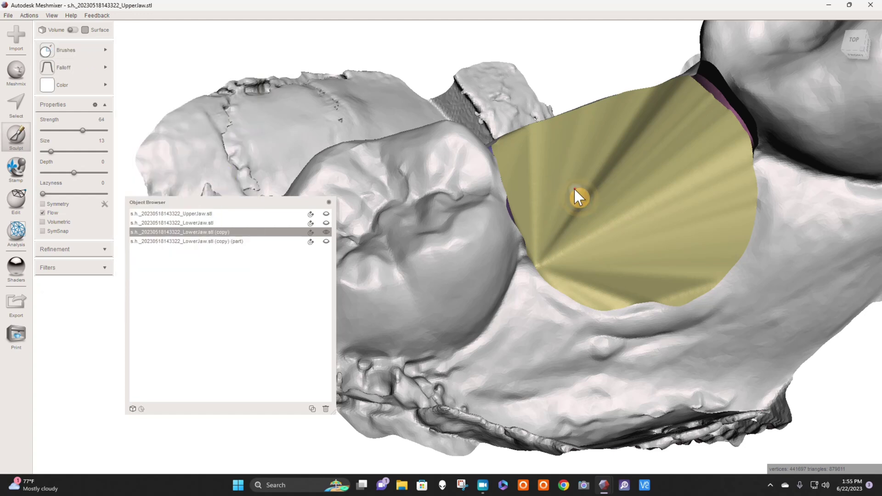
click(96, 130)
click(79, 151)
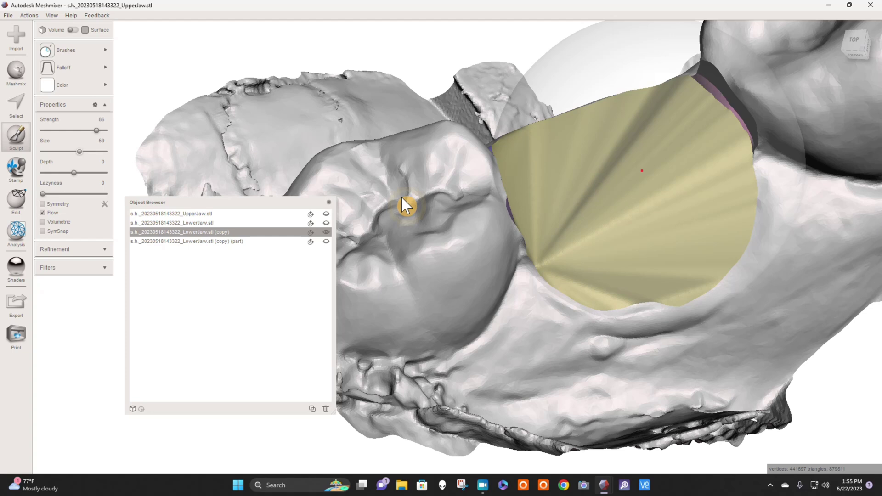
click(74, 151)
mouse_move(674, 173)
mouse_down()
mouse_move(611, 194)
mouse_move(625, 205)
mouse_up()
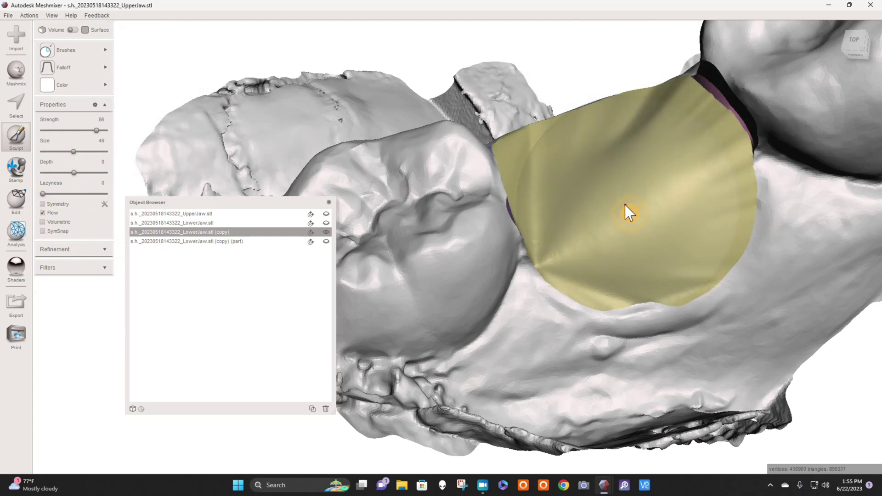
mouse_move(608, 169)
mouse_down()
mouse_move(597, 123)
mouse_move(644, 200)
mouse_up()
mouse_move(644, 200)
right_down()
mouse_move(596, 208)
mouse_move(571, 198)
mouse_move(611, 255)
mouse_move(670, 211)
mouse_move(676, 182)
right_up()
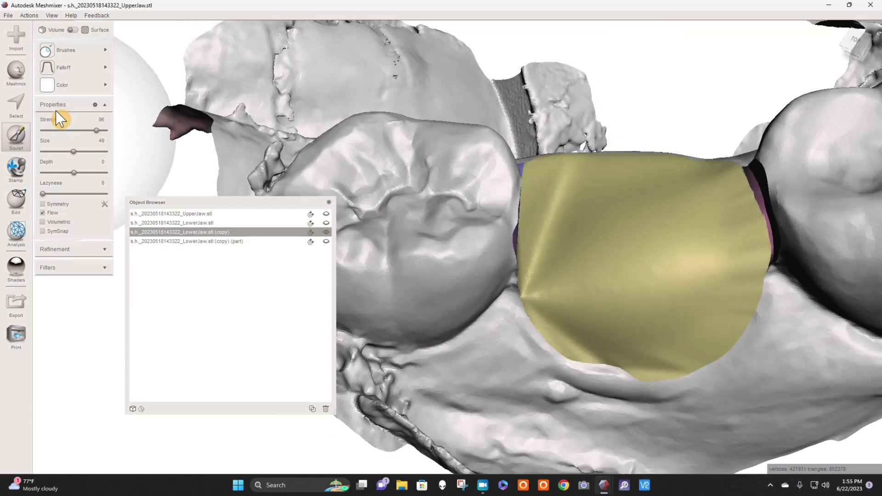
Hollow out the middle of the filled area with the Inflate brush, using strength 80, size 38 and depth -33
mouse_move(74, 40)
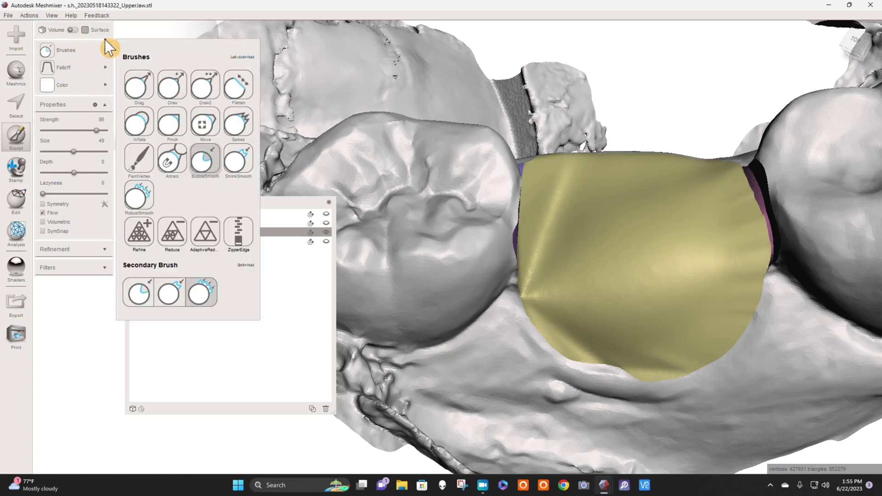
click(134, 197)
click(139, 134)
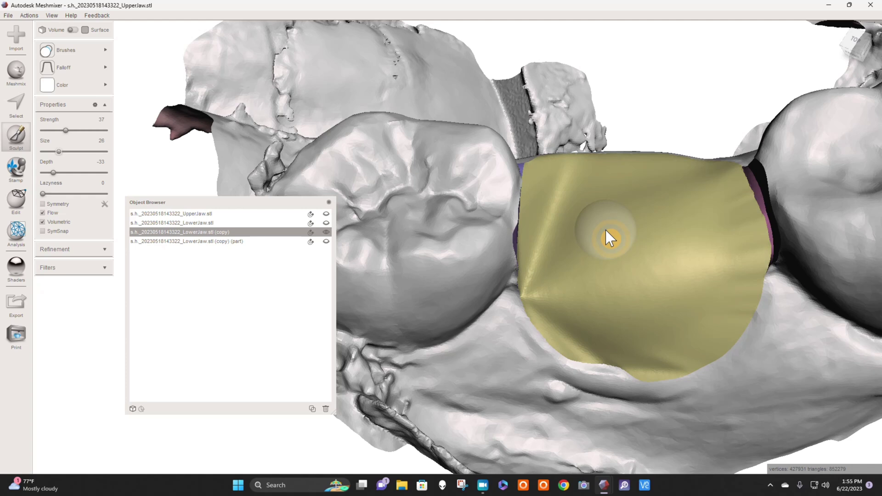
drag(73, 155, 66, 150)
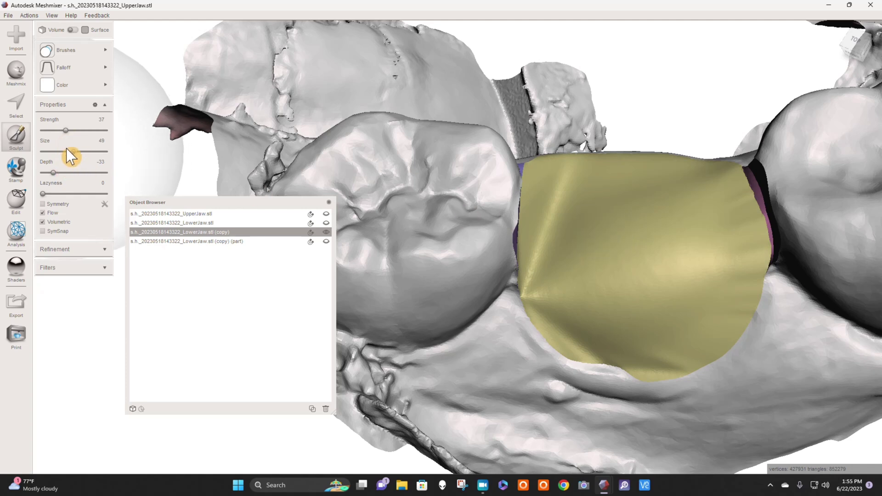
mouse_move(642, 240)
mouse_down()
mouse_move(678, 264)
mouse_move(667, 249)
mouse_move(595, 269)
mouse_move(667, 287)
mouse_move(683, 240)
mouse_move(636, 210)
mouse_move(646, 243)
mouse_move(611, 250)
mouse_up()
drag(65, 130, 93, 131)
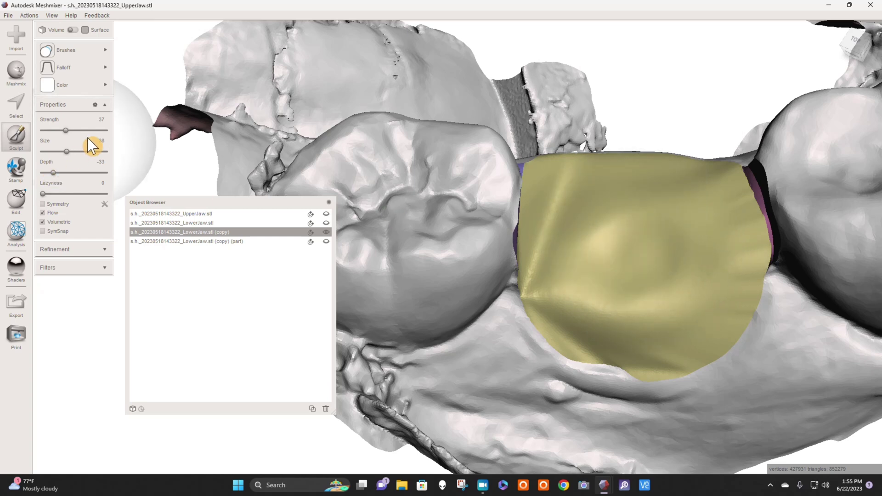
mouse_move(600, 224)
mouse_down()
mouse_move(594, 239)
mouse_move(672, 212)
mouse_move(619, 284)
mouse_move(570, 258)
mouse_move(654, 205)
mouse_move(652, 218)
mouse_up()
mouse_move(652, 219)
right_down()
mouse_move(715, 210)
mouse_move(646, 222)
right_up()
mouse_move(646, 223)
mouse_down()
mouse_move(669, 192)
mouse_move(600, 252)
mouse_move(660, 235)
mouse_up()
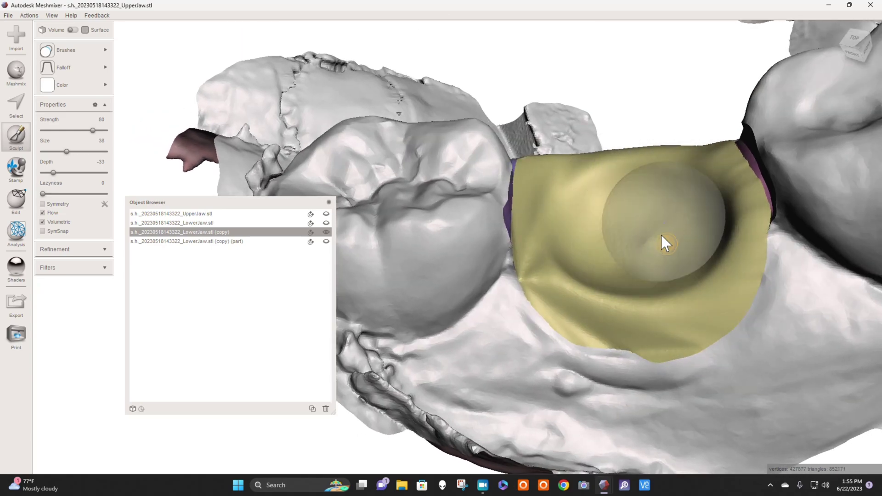
right_drag(660, 236, 660, 260)
mouse_move(660, 260)
mouse_down()
mouse_move(604, 299)
mouse_move(641, 233)
mouse_move(634, 216)
mouse_up()
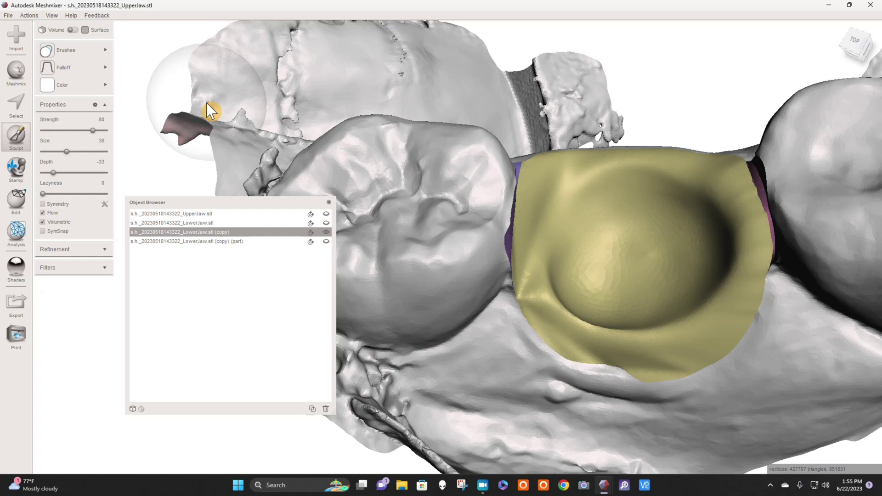
Smooth the hollow and its rim with the RobustSmooth brush at size 38
click(99, 48)
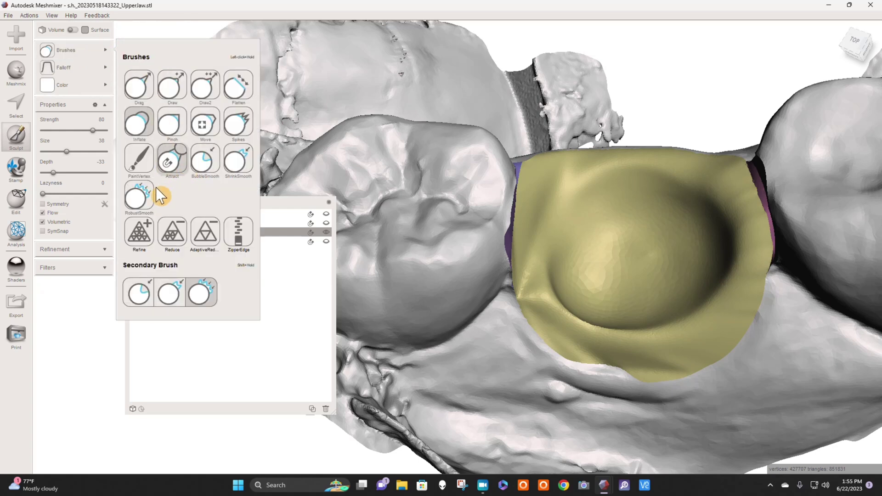
click(139, 195)
mouse_move(606, 326)
mouse_down()
mouse_move(671, 309)
mouse_move(705, 247)
mouse_move(648, 191)
mouse_move(561, 292)
mouse_move(583, 197)
mouse_move(641, 177)
mouse_move(693, 198)
mouse_move(713, 225)
mouse_move(664, 299)
mouse_move(566, 287)
mouse_move(626, 318)
mouse_move(625, 277)
mouse_move(541, 287)
mouse_move(570, 213)
mouse_move(624, 261)
mouse_up()
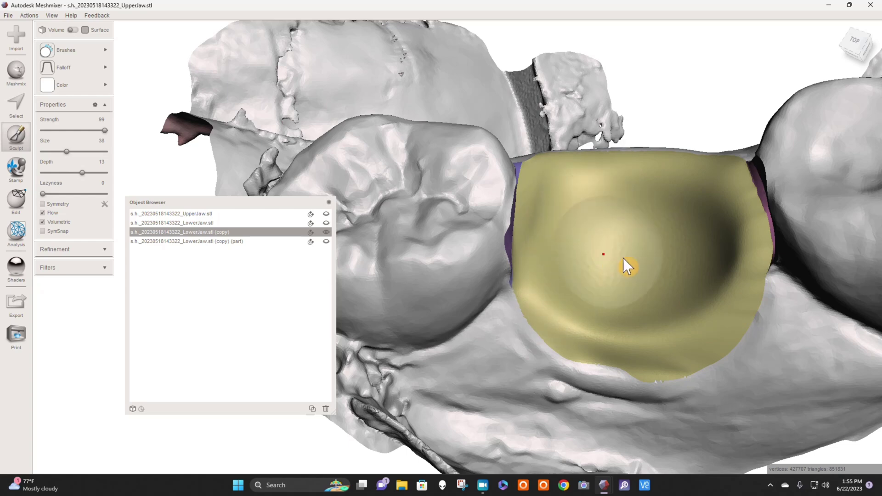
mouse_move(624, 261)
right_down()
mouse_move(742, 200)
mouse_move(688, 165)
mouse_move(622, 264)
right_up()
mouse_move(622, 262)
mouse_down()
mouse_move(553, 287)
mouse_move(561, 316)
mouse_move(619, 332)
mouse_move(677, 308)
mouse_move(691, 287)
mouse_move(671, 253)
mouse_up()
Sculpt the cheek-side part of the filled area with the Inflate brush
click(60, 50)
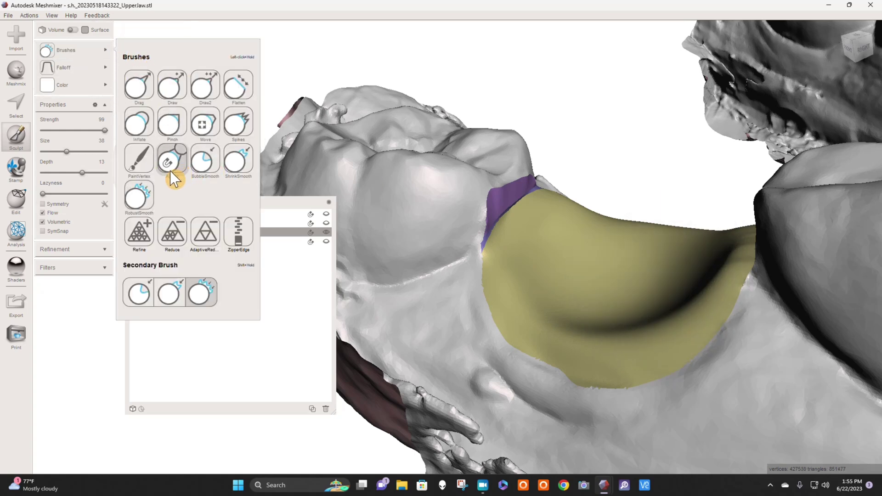
click(148, 125)
right_drag(564, 258, 569, 299)
drag(570, 348, 599, 296)
Smooth the hollow and both end slopes of the filled area with the BubbleSmooth brush from several sides
click(50, 50)
click(204, 171)
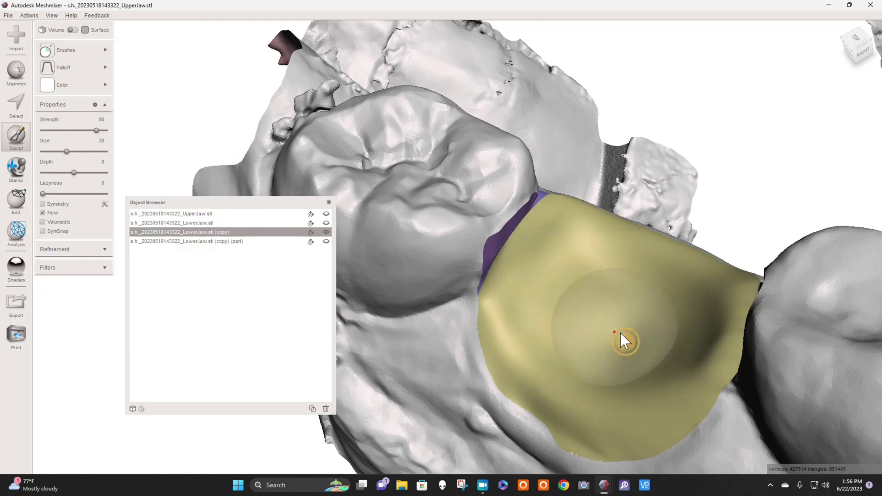
mouse_move(678, 289)
mouse_down()
mouse_move(687, 343)
mouse_move(547, 319)
mouse_move(681, 343)
mouse_up()
right_drag(681, 342, 640, 289)
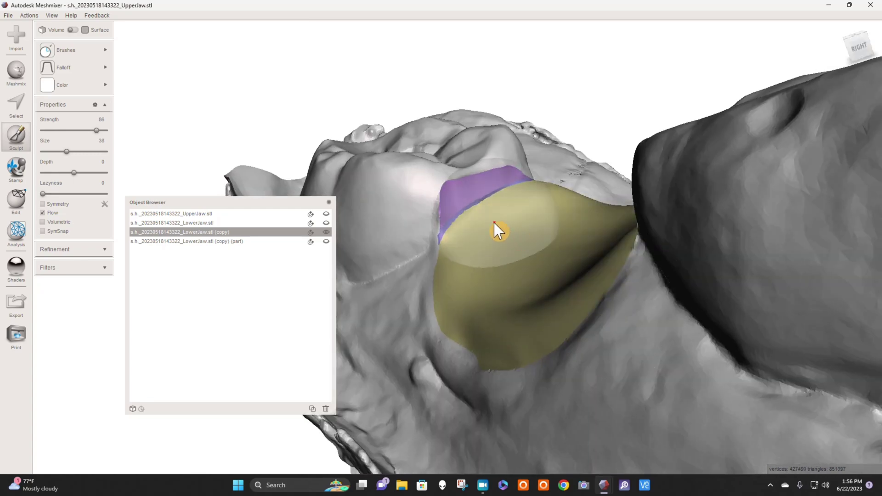
drag(494, 222, 525, 269)
right_drag(525, 270, 671, 257)
mouse_move(671, 257)
mouse_down()
mouse_move(696, 221)
mouse_move(659, 269)
mouse_up()
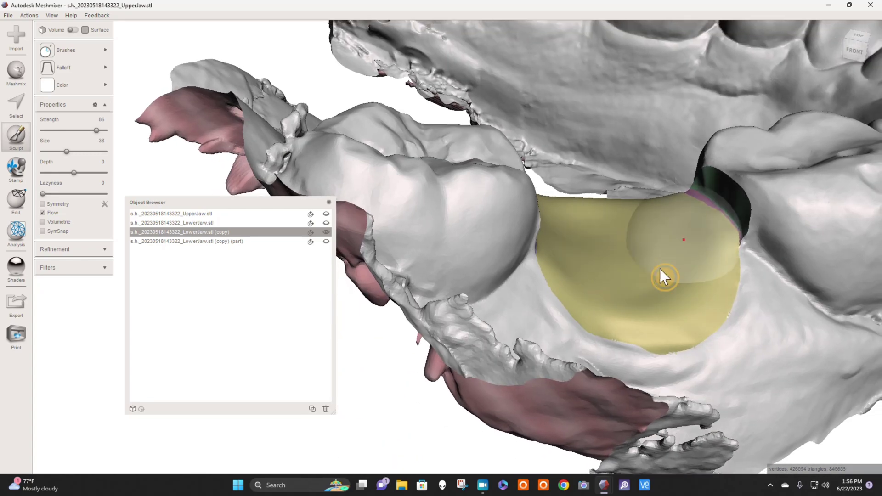
right_drag(660, 268, 638, 300)
drag(639, 300, 667, 312)
mouse_move(666, 312)
right_down()
mouse_move(636, 326)
mouse_move(270, 256)
right_up()
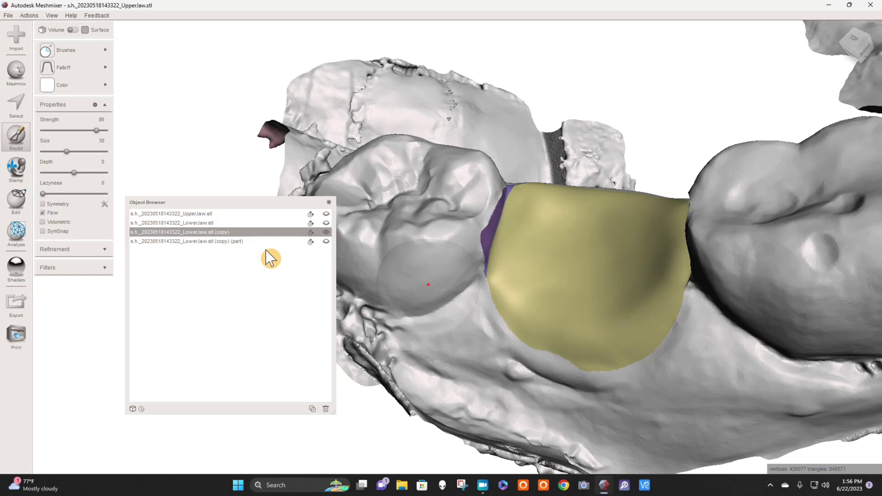
Show the separated molar, check its fit from below and the side, set the jaw copy as target, and activate the molar
click(327, 242)
mouse_move(580, 290)
right_down()
mouse_move(506, 93)
mouse_move(502, 126)
right_up()
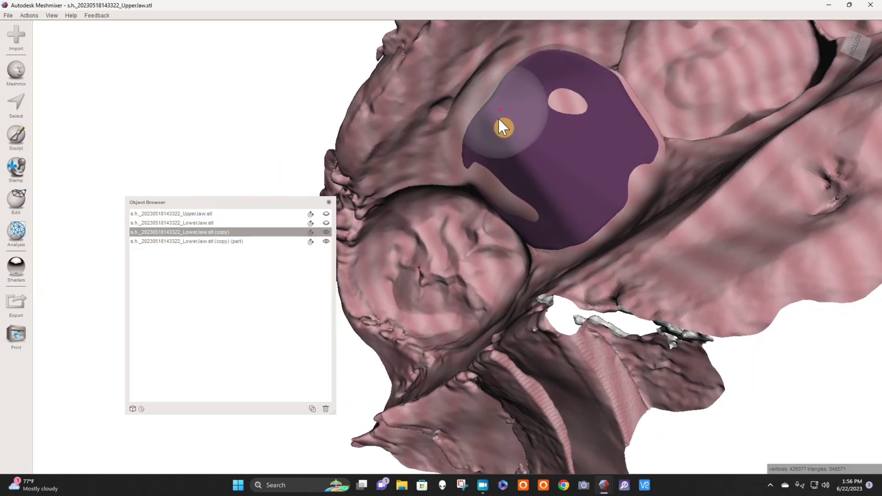
mouse_move(508, 157)
right_down()
mouse_move(548, 122)
mouse_move(528, 158)
mouse_move(623, 162)
mouse_move(678, 289)
mouse_move(678, 329)
mouse_move(676, 315)
right_up()
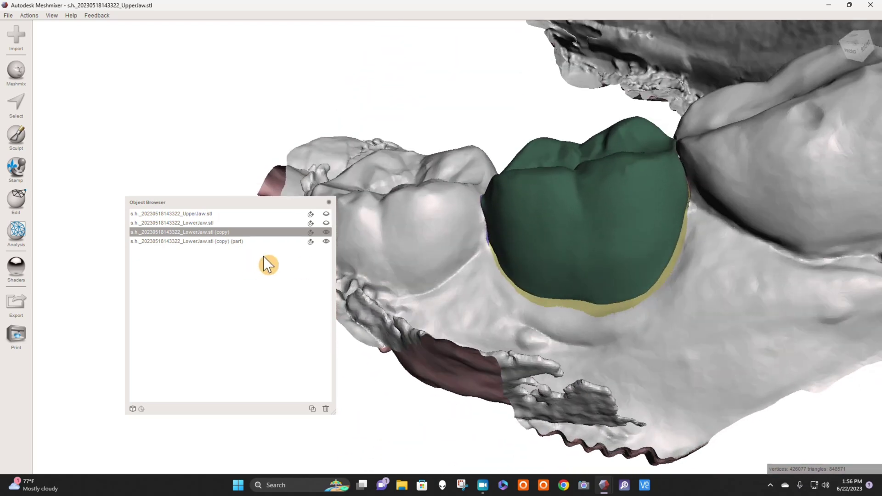
click(308, 243)
click(374, 278)
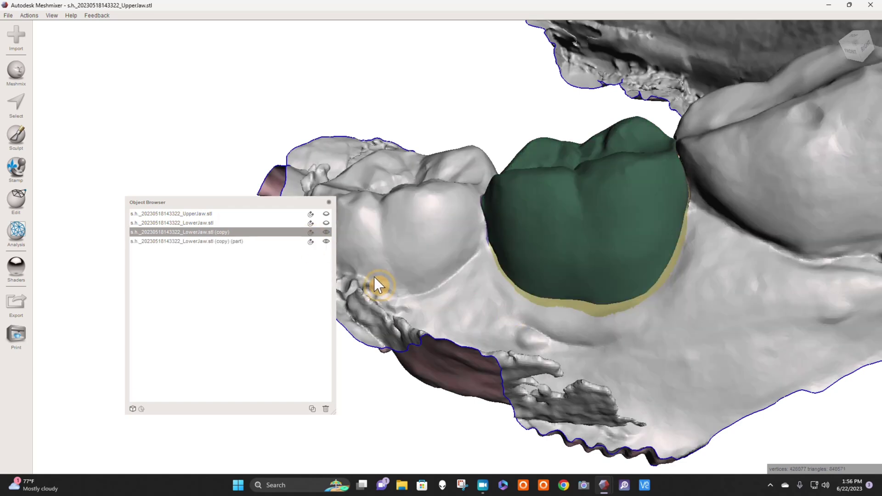
click(323, 232)
click(564, 176)
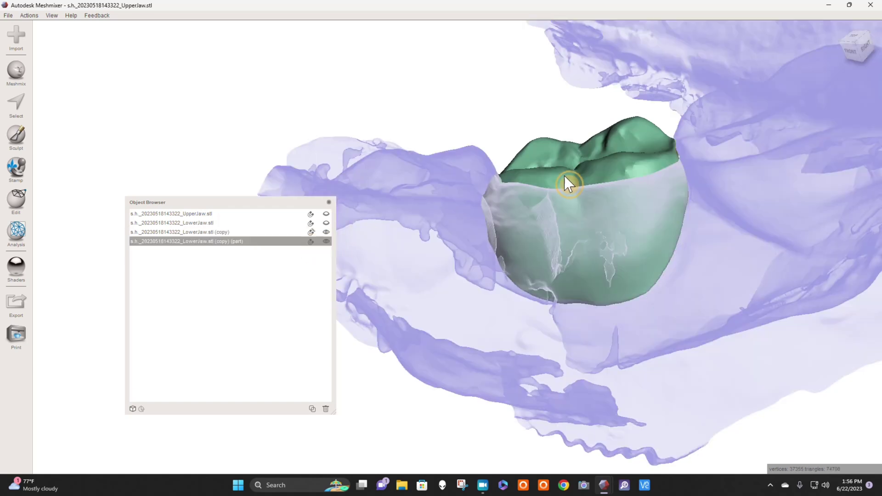
Pull the molar's underside onto the filled jaw surface with the Attract brush at size 38
click(19, 135)
mouse_move(60, 49)
click(170, 169)
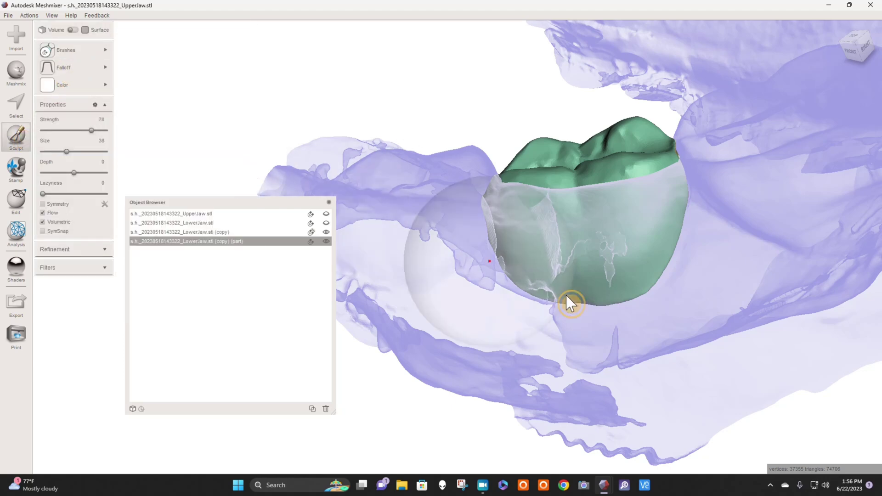
mouse_move(566, 296)
right_down()
mouse_move(581, 147)
mouse_move(552, 203)
right_up()
mouse_move(553, 203)
mouse_down()
mouse_move(583, 217)
mouse_move(598, 212)
mouse_up()
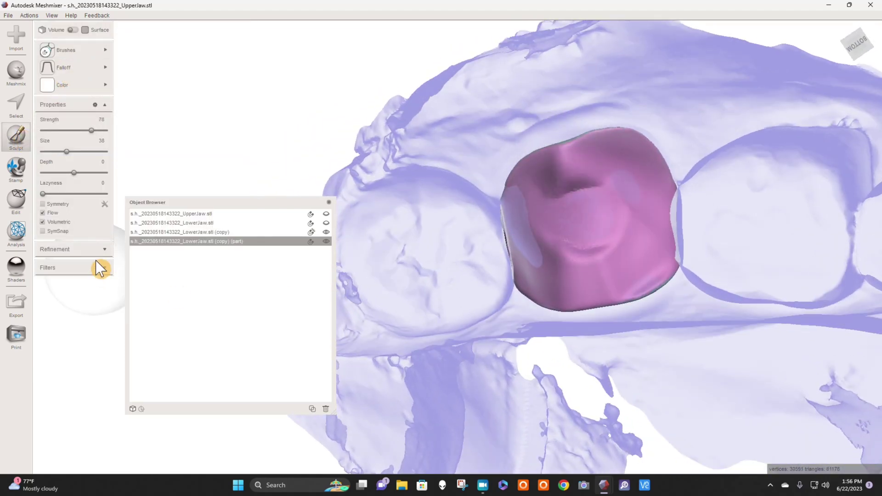
right_drag(479, 244, 569, 240)
drag(569, 240, 556, 259)
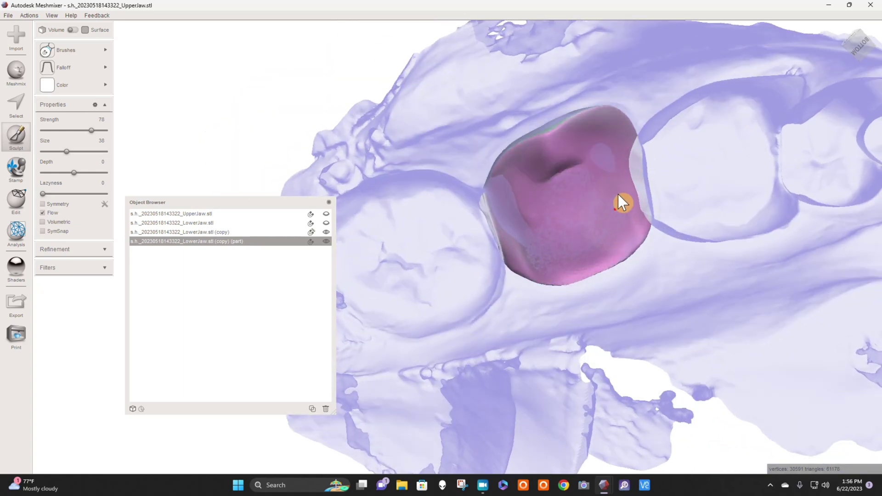
mouse_move(619, 195)
mouse_down()
mouse_move(559, 157)
mouse_move(570, 136)
mouse_move(540, 154)
mouse_move(518, 227)
mouse_move(605, 253)
mouse_move(607, 139)
mouse_move(583, 249)
mouse_up()
mouse_move(583, 249)
right_down()
mouse_move(562, 351)
mouse_move(525, 416)
mouse_move(558, 277)
mouse_move(548, 164)
mouse_move(533, 225)
right_up()
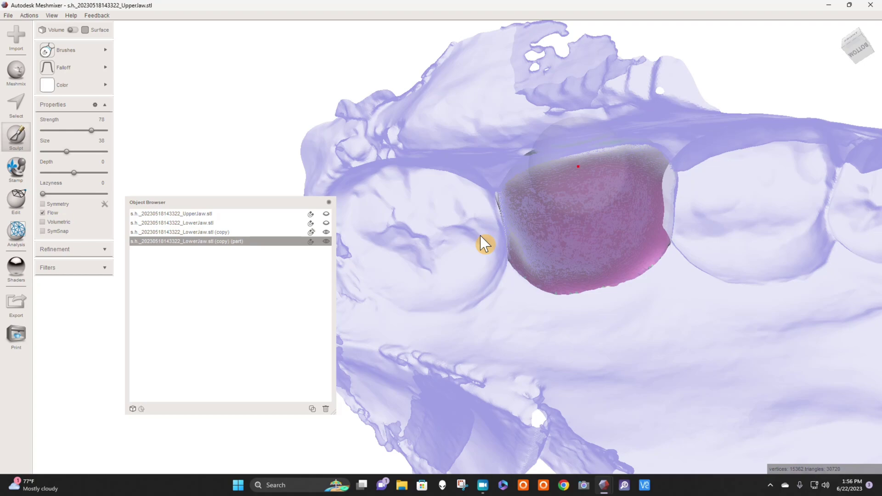
Clear the jaw copy as target and examine the molar's contact with the gum from above and the side
click(311, 241)
right_drag(568, 110, 605, 358)
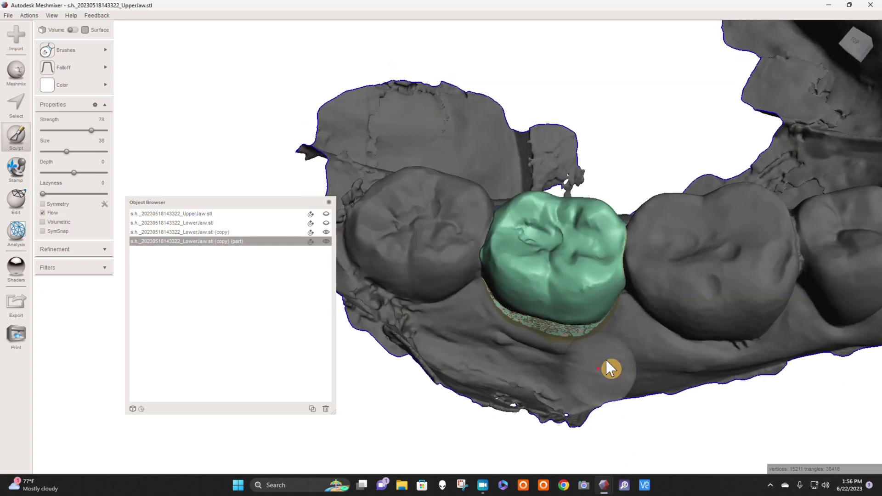
mouse_move(288, 240)
mouse_down()
mouse_move(352, 256)
mouse_move(278, 226)
mouse_up()
right_drag(494, 332, 486, 293)
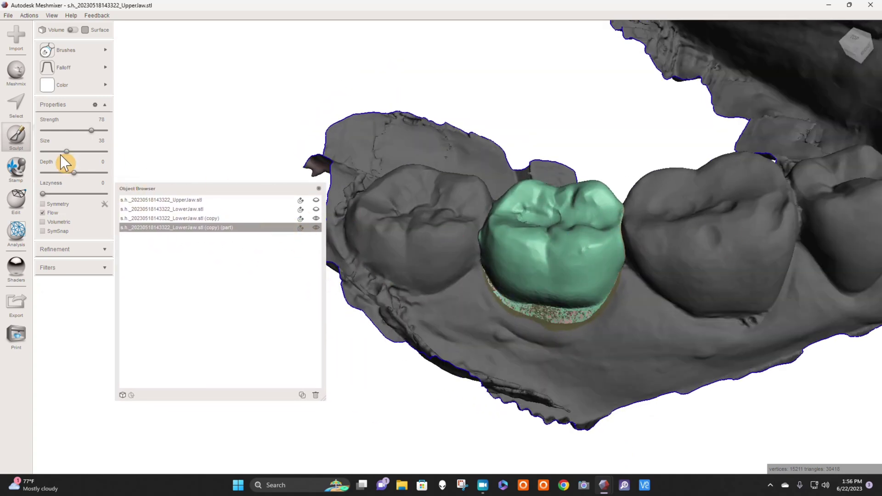
drag(236, 192, 189, 165)
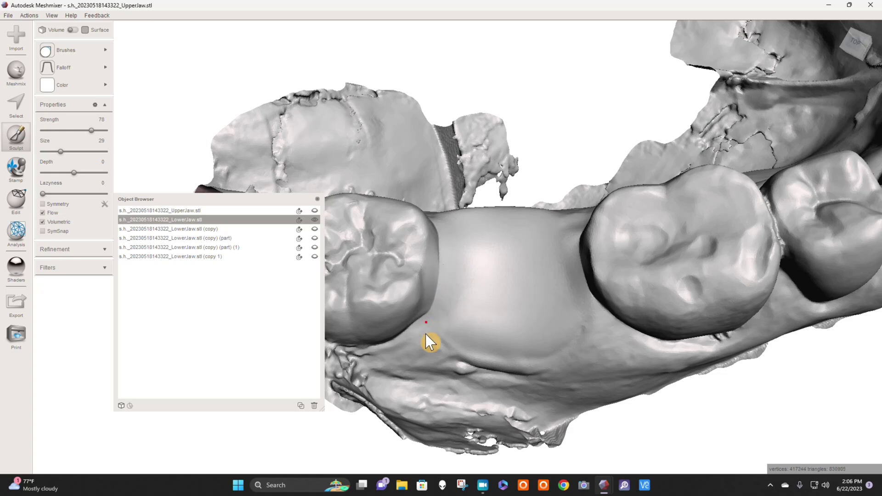
Brush-select the lower cheek-side face of the rear molar next to the gap, together with the adjoining gum, on the lower jaw
right_drag(425, 334, 515, 354)
drag(274, 201, 284, 208)
right_drag(528, 248, 554, 264)
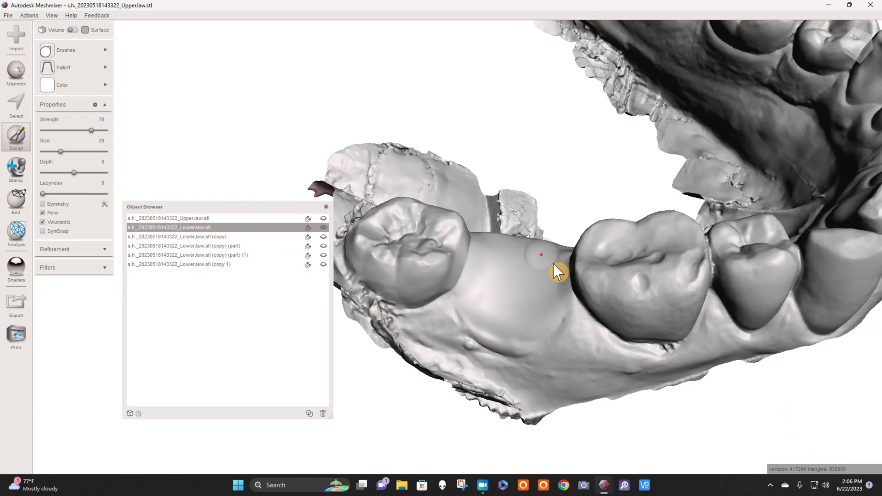
scroll(553, 264, down, 4)
right_drag(601, 341, 612, 307)
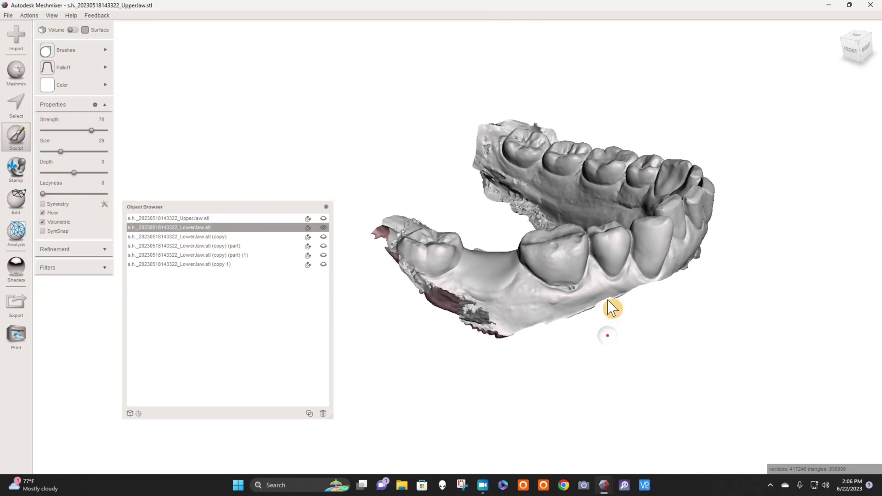
click(20, 114)
scroll(455, 271, up, 2)
right_drag(450, 274, 438, 281)
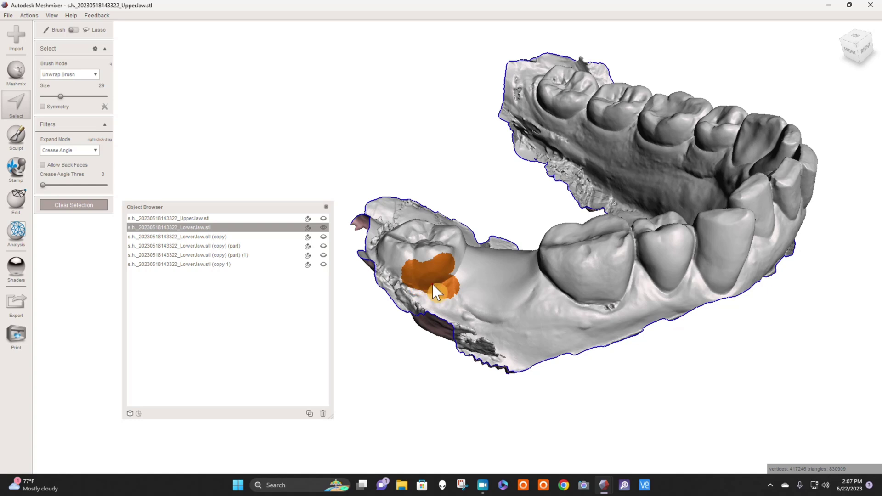
drag(451, 265, 433, 286)
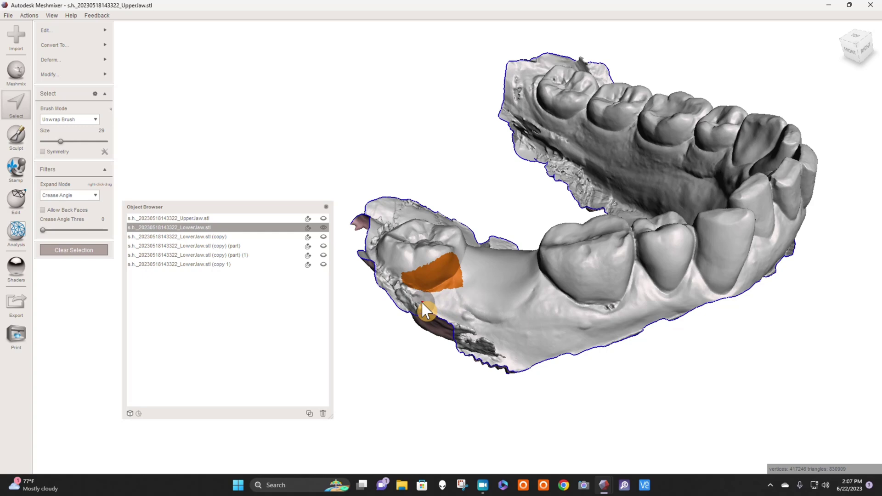
Extend the brush selection along the cheek-side gum to the front molar's side face and up the filled ridge almost to its crest
right_drag(422, 302, 504, 321)
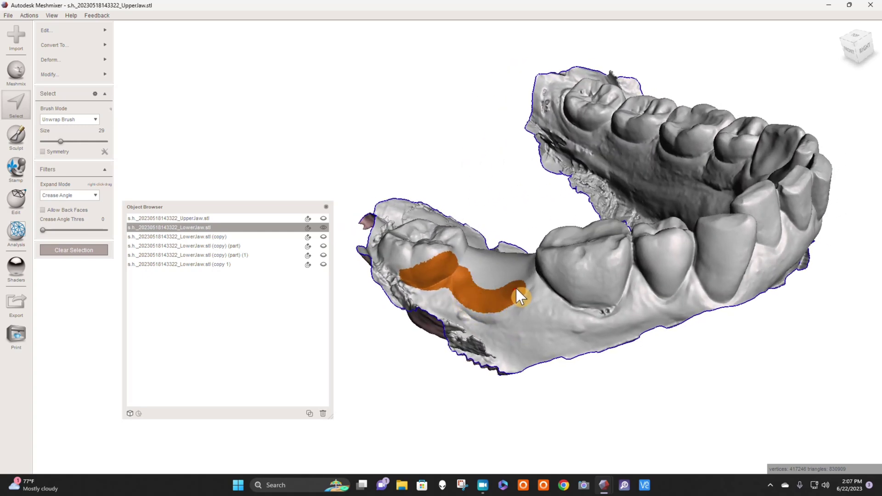
right_drag(515, 286, 541, 279)
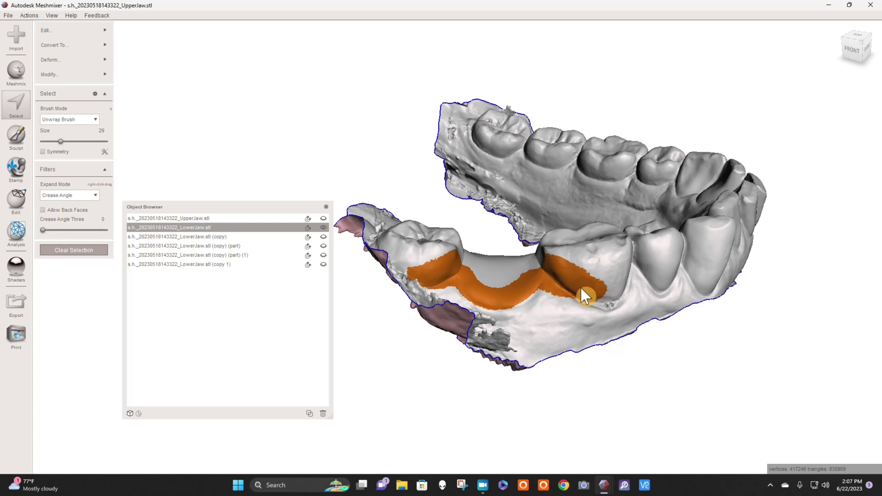
scroll(584, 286, up, 4)
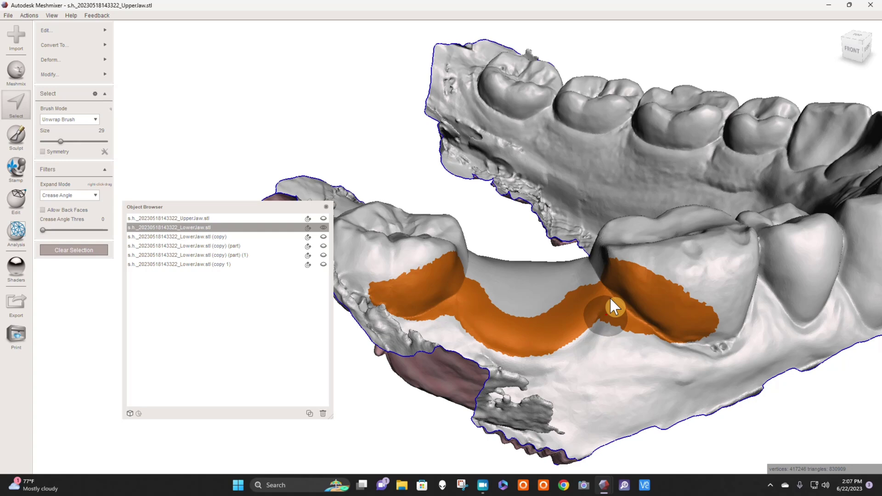
right_drag(611, 298, 578, 278)
scroll(579, 278, up, 2)
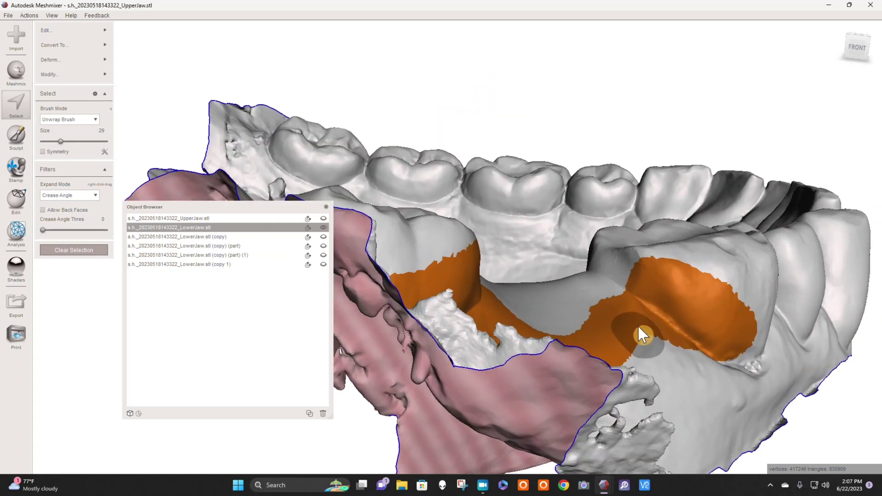
right_drag(669, 303, 608, 323)
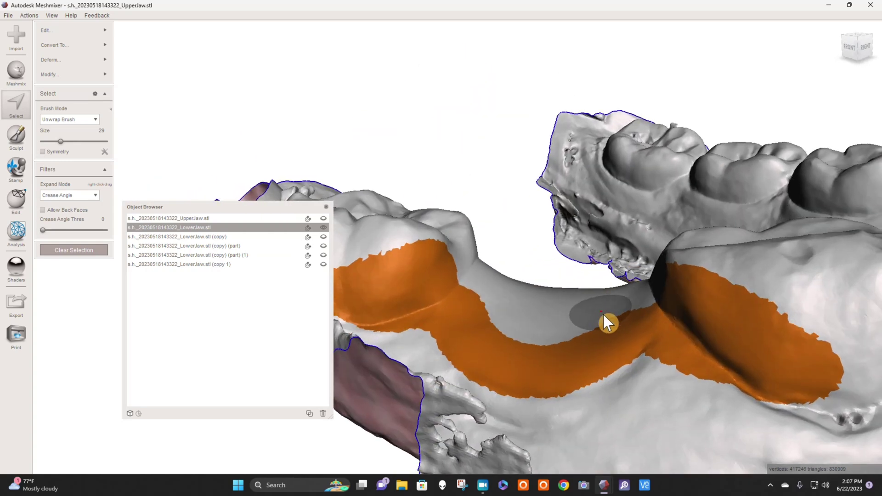
mouse_move(498, 310)
mouse_down()
mouse_move(622, 325)
mouse_move(521, 307)
mouse_up()
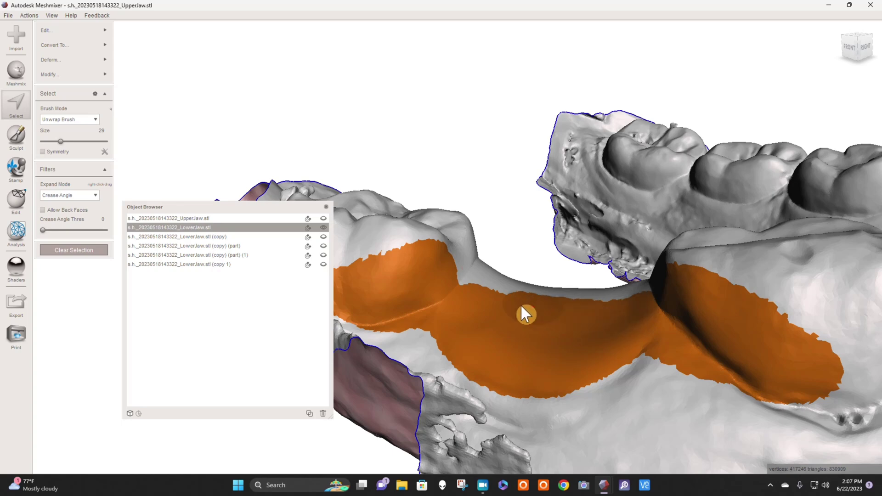
Smooth the boundary of the cheek-side selection and separate it from the lower jaw as its own object
key(b)
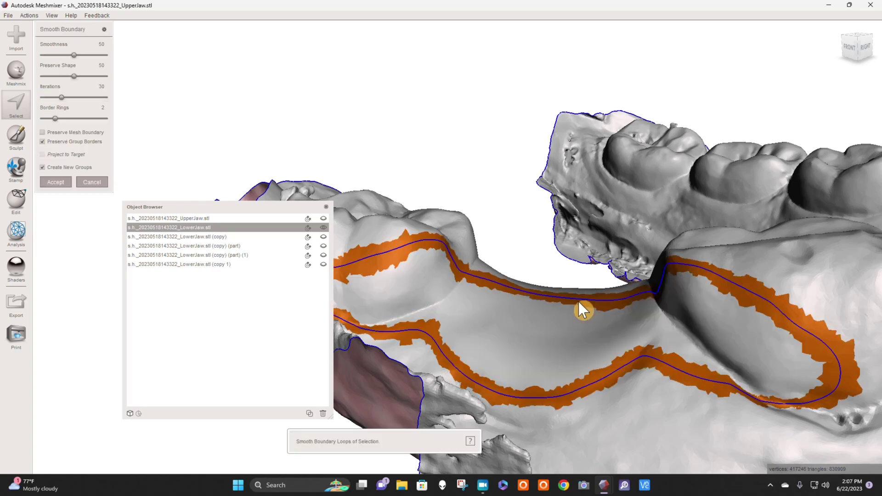
key(Return)
right_drag(575, 278, 536, 283)
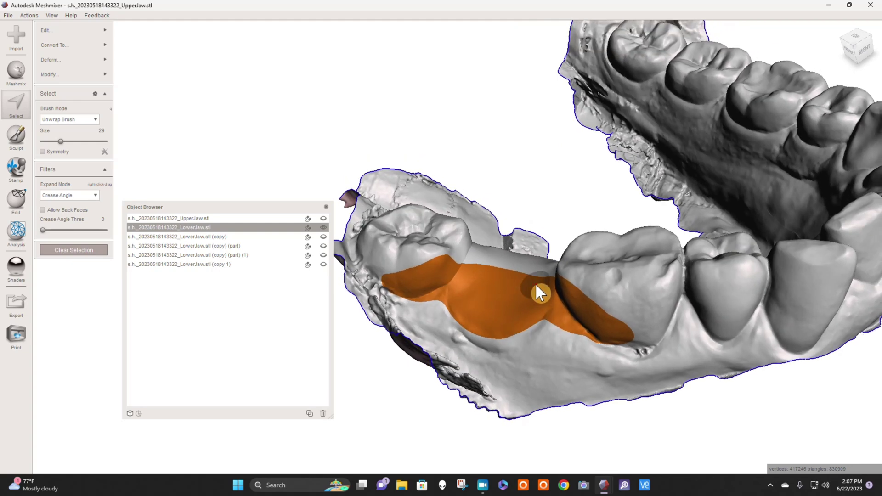
key(y)
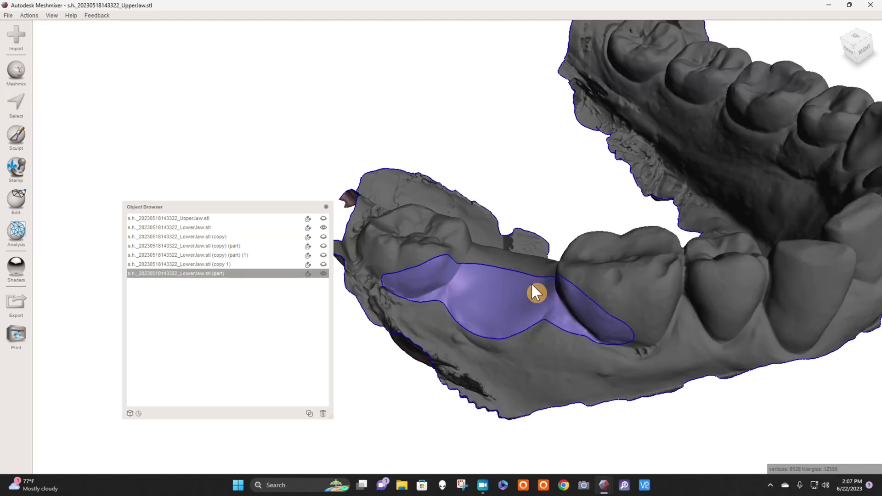
Extrude the separated cheek-side patch with a 1.6133 mm offset, constant direction and Offset end type
key(s)
key(d)
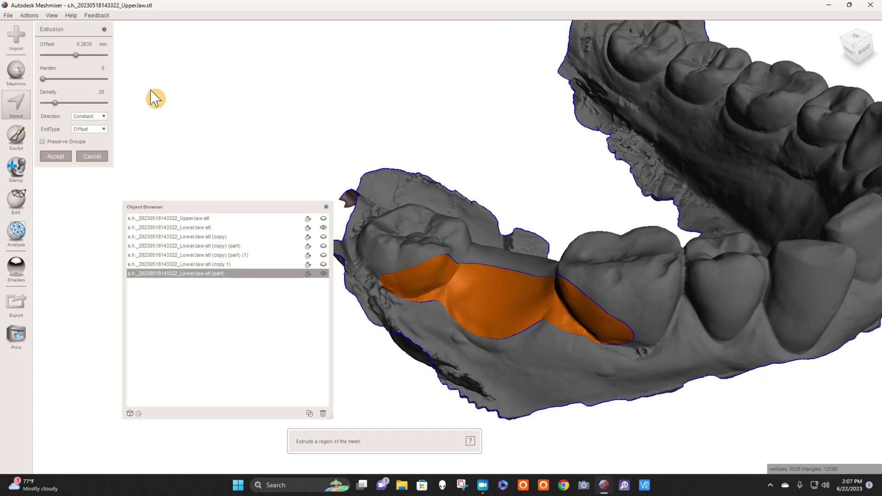
drag(74, 58, 81, 53)
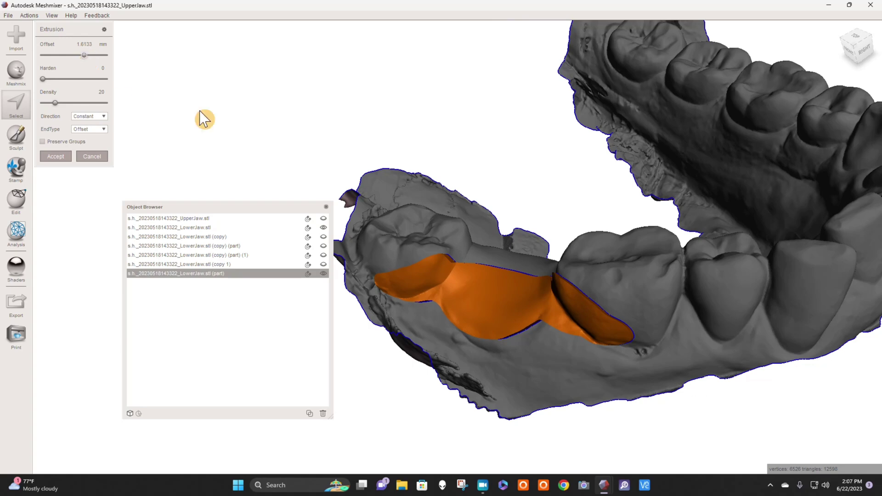
right_drag(201, 111, 297, 171)
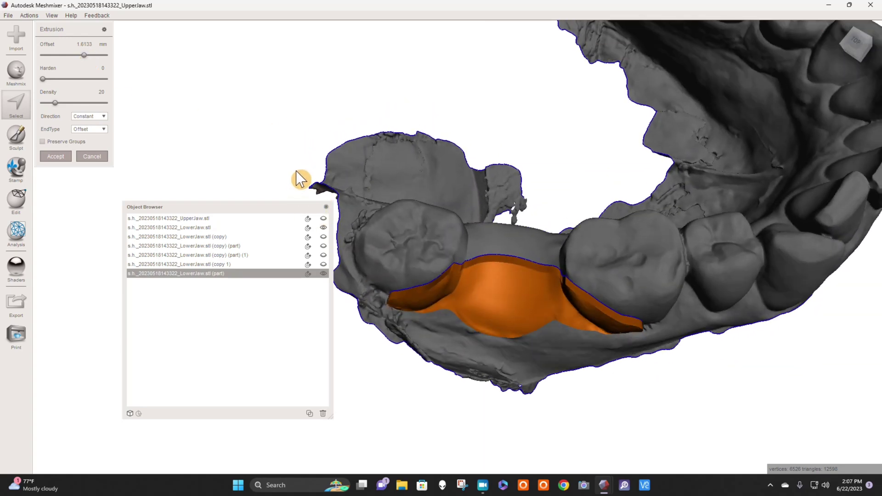
click(68, 158)
click(487, 299)
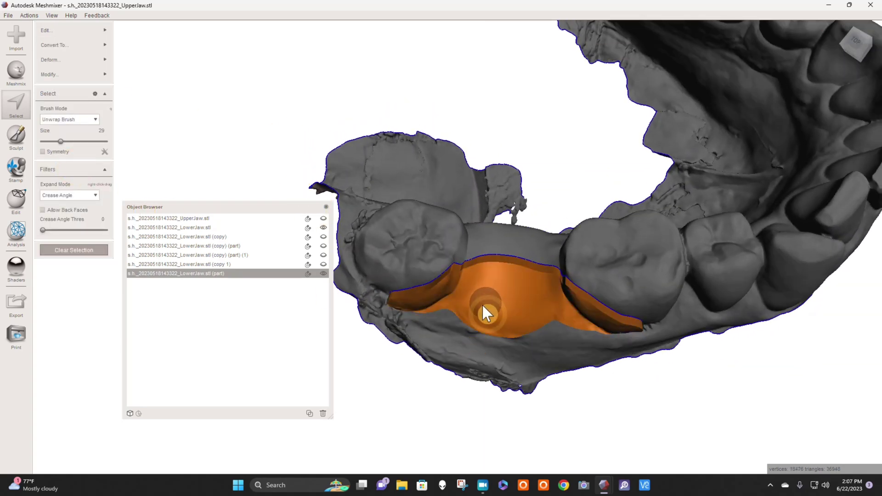
mouse_move(97, 74)
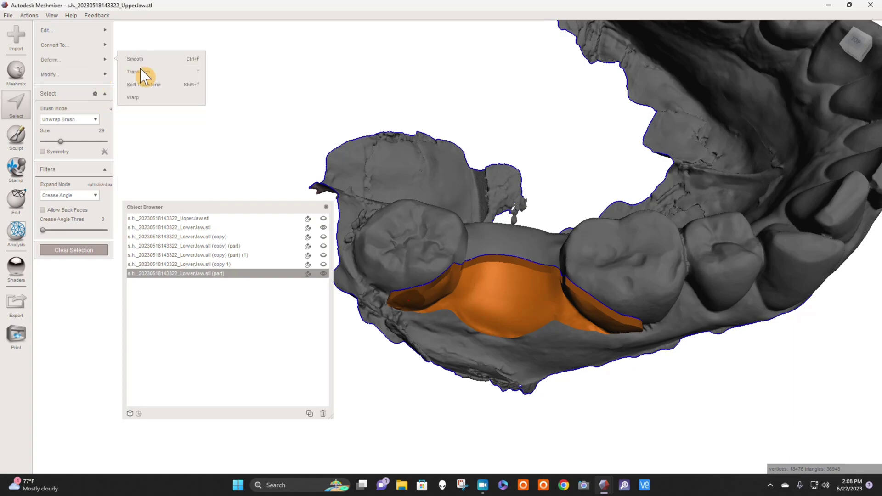
click(145, 59)
right_drag(219, 156, 519, 262)
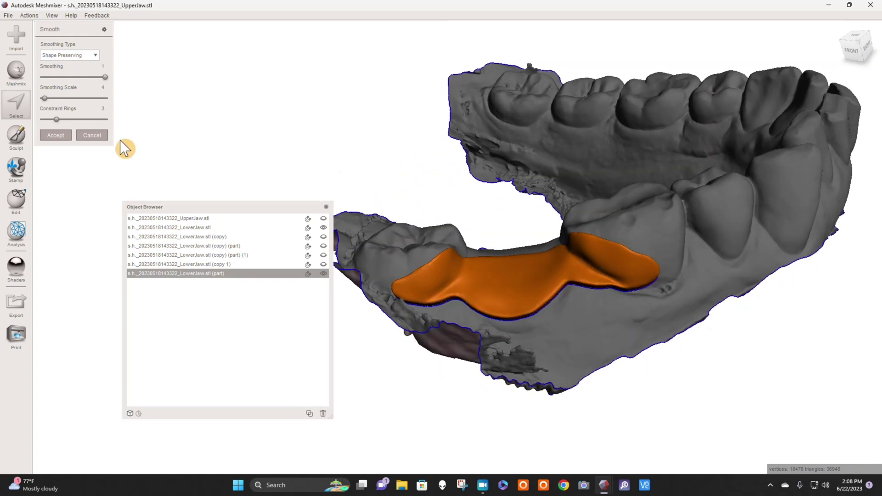
click(92, 135)
right_drag(418, 280, 514, 246)
click(102, 250)
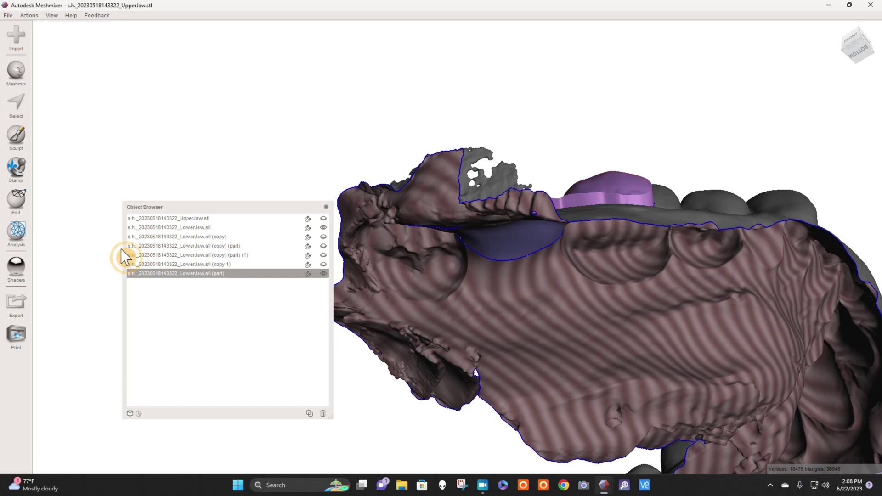
Select the entire extruded cheek-side part, including its rim and walls
mouse_move(511, 214)
right_down()
mouse_move(542, 308)
mouse_move(355, 259)
right_up()
click(20, 113)
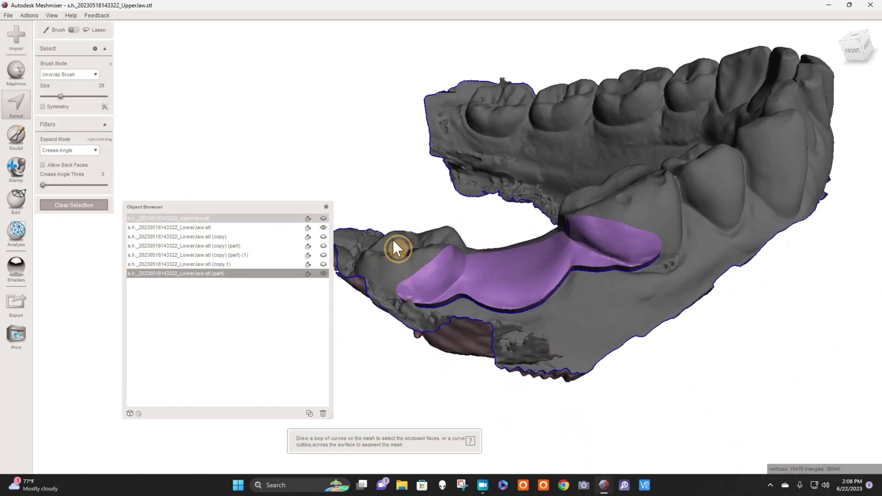
double_click(495, 272)
right_drag(496, 273, 528, 331)
Smooth the selected part with a Shape Preserving smoothing scale of 35.43, accept it, and clear the selection
click(93, 31)
click(81, 57)
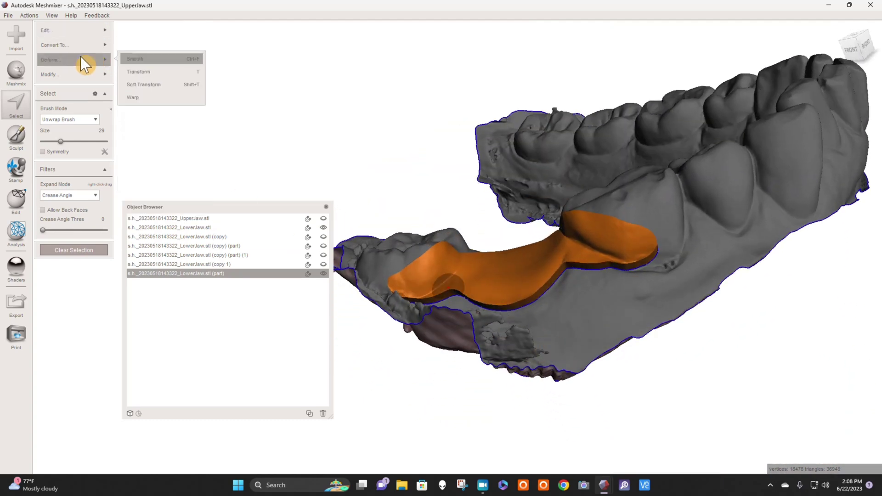
click(128, 59)
right_drag(127, 59, 234, 134)
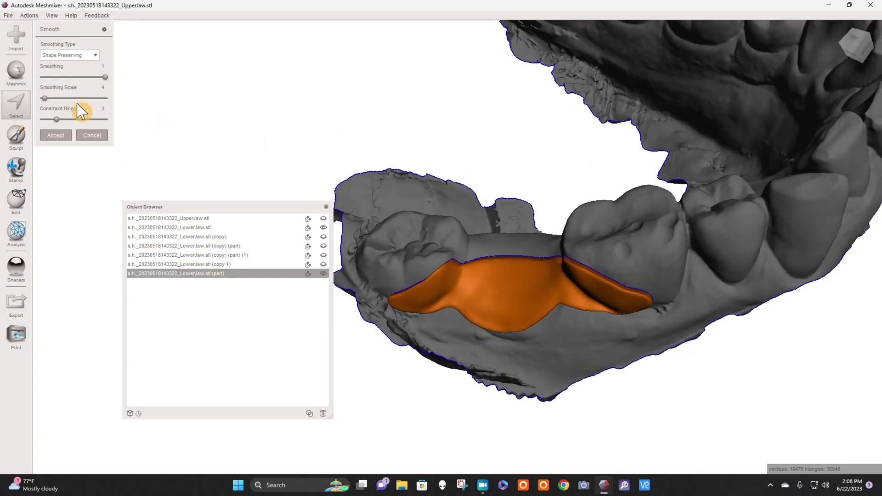
click(65, 99)
right_drag(437, 211, 484, 189)
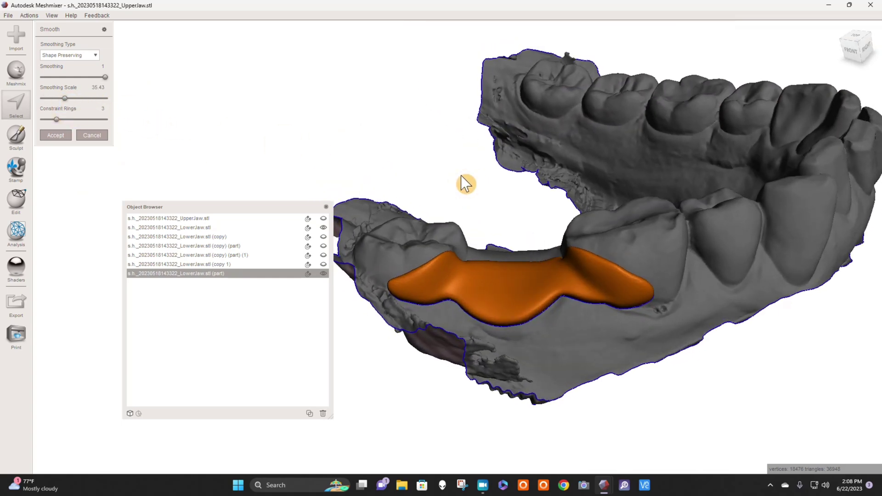
click(64, 135)
right_drag(534, 317, 158, 191)
click(100, 249)
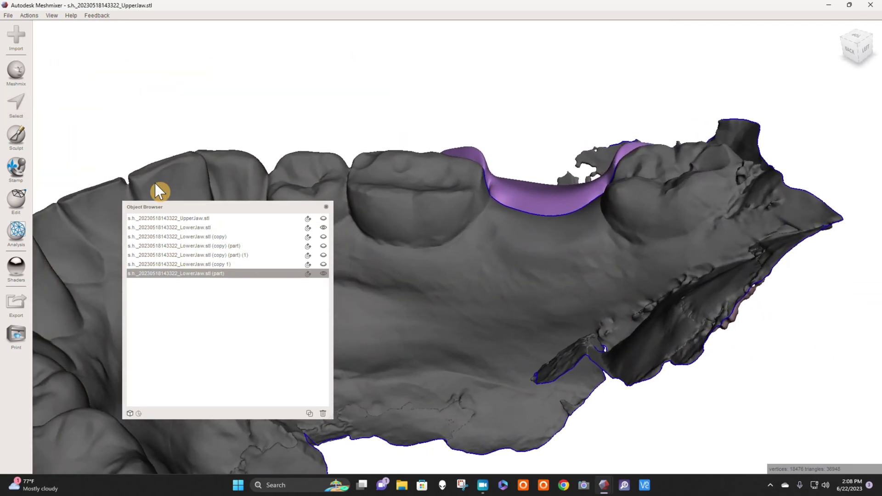
Activate the lower jaw and brush-select the tongue-side gum band spanning the gap, including the lower faces of both neighbouring molars
click(29, 107)
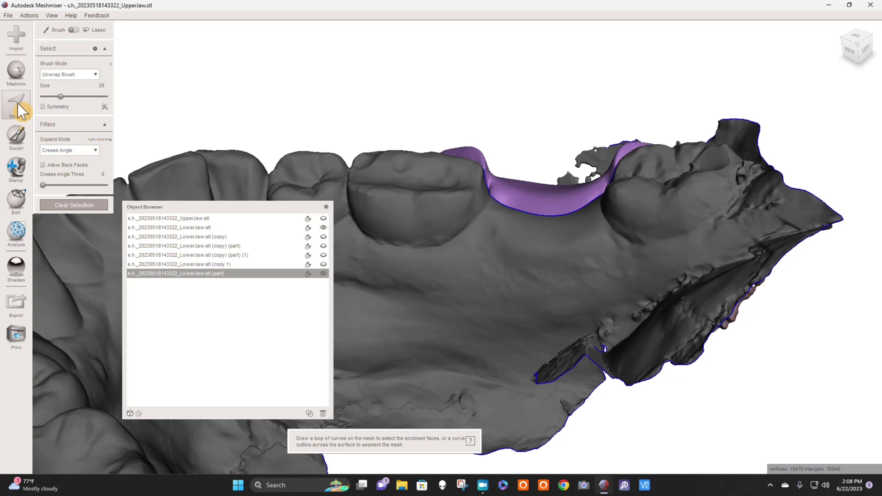
click(92, 205)
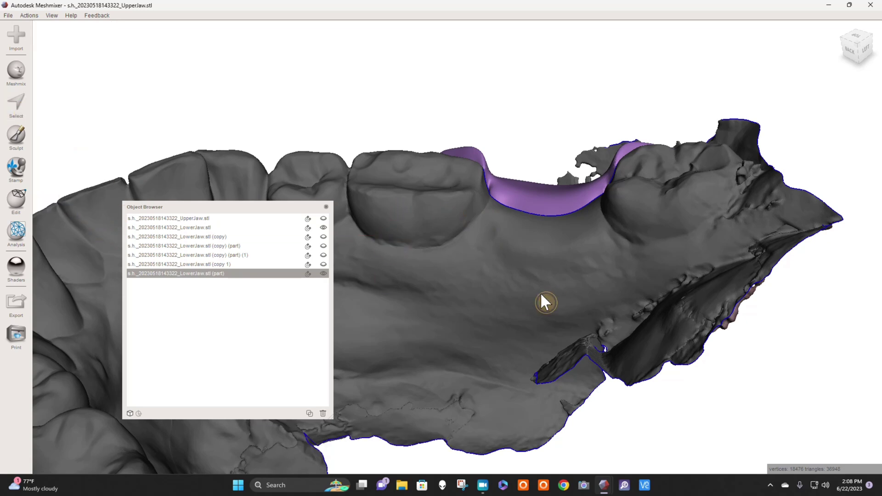
click(544, 299)
click(22, 107)
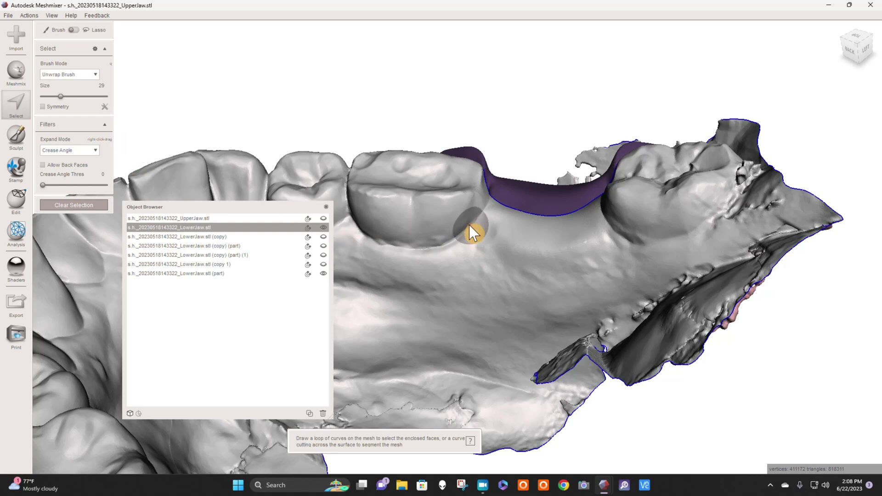
drag(469, 216, 470, 220)
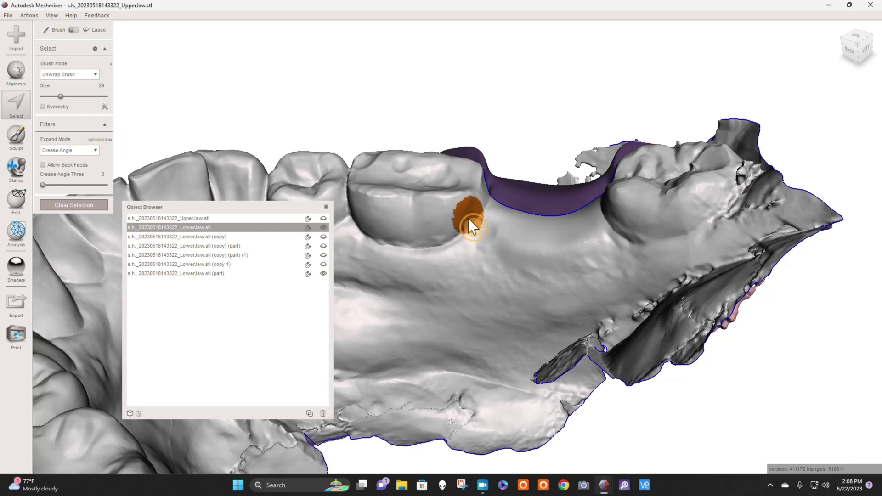
click(472, 245)
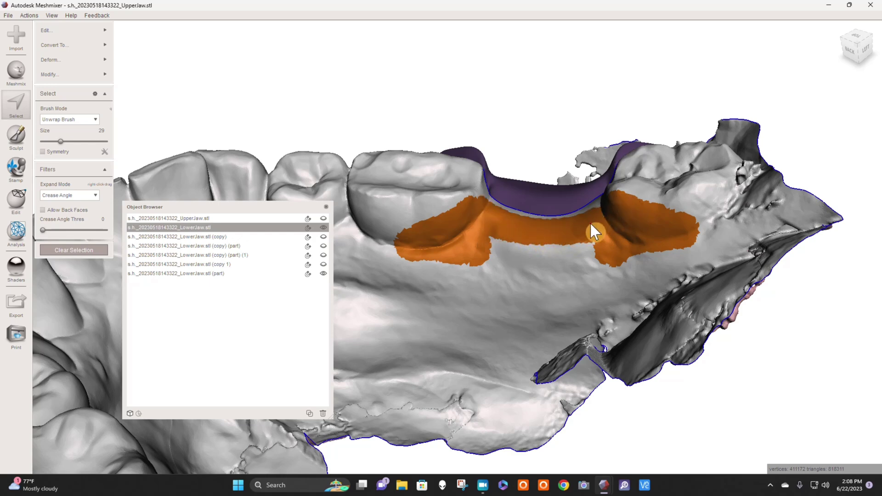
mouse_move(591, 225)
mouse_down()
mouse_move(586, 238)
mouse_move(498, 240)
mouse_move(583, 253)
mouse_move(574, 249)
mouse_up()
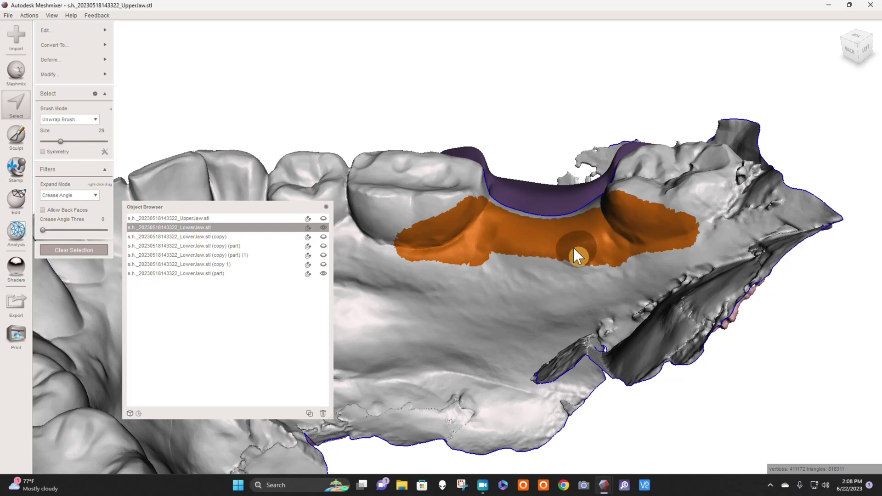
right_drag(485, 273, 497, 255)
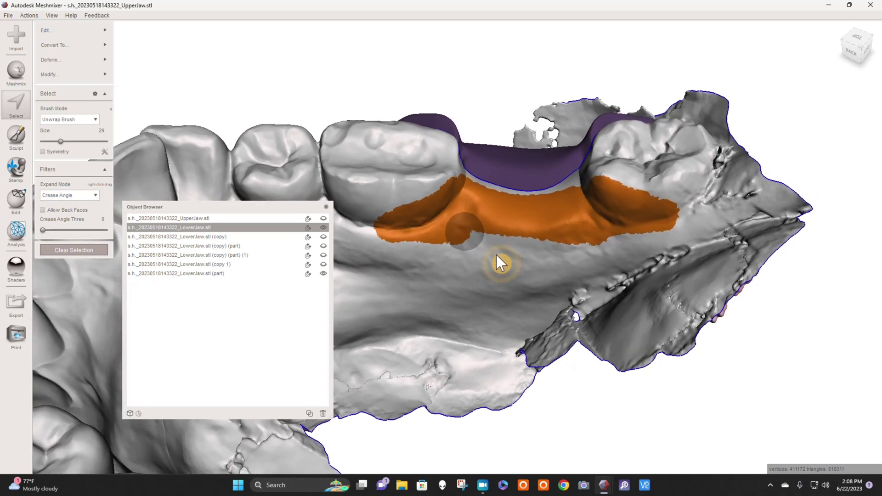
Smooth the boundary of the tongue-side selection and separate it as another object
key(b)
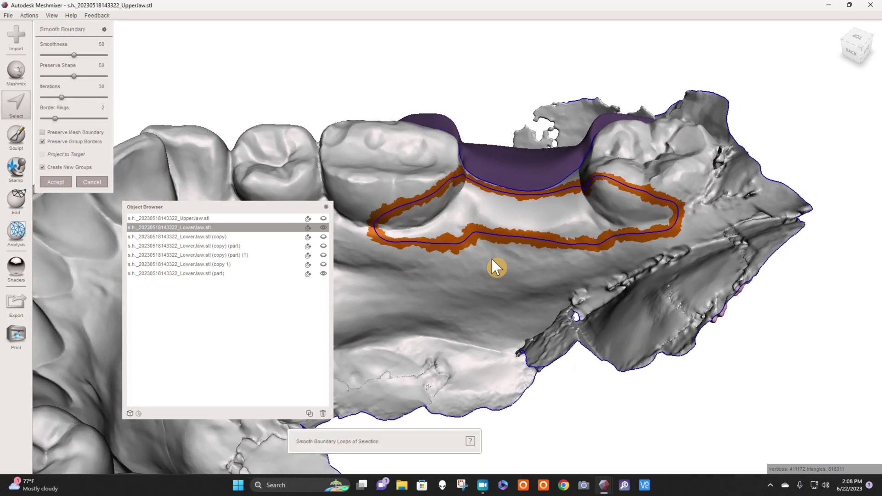
key(Return)
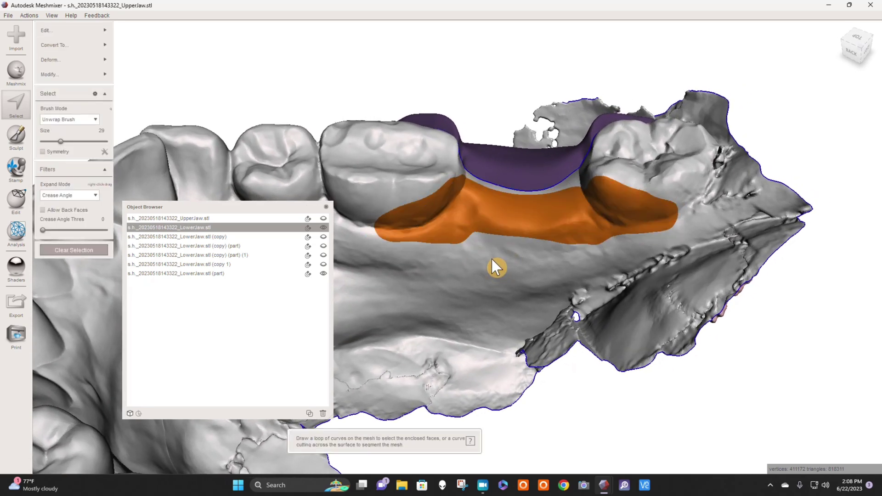
key(y)
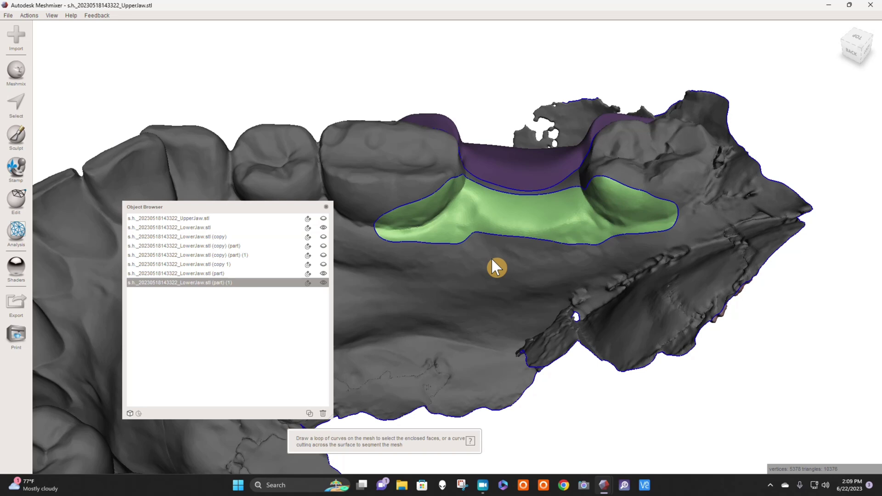
Start an extrusion of the entire tongue-side part with an Offset of about 1.49 mm
key(s)
key(ctrl+a)
key(d)
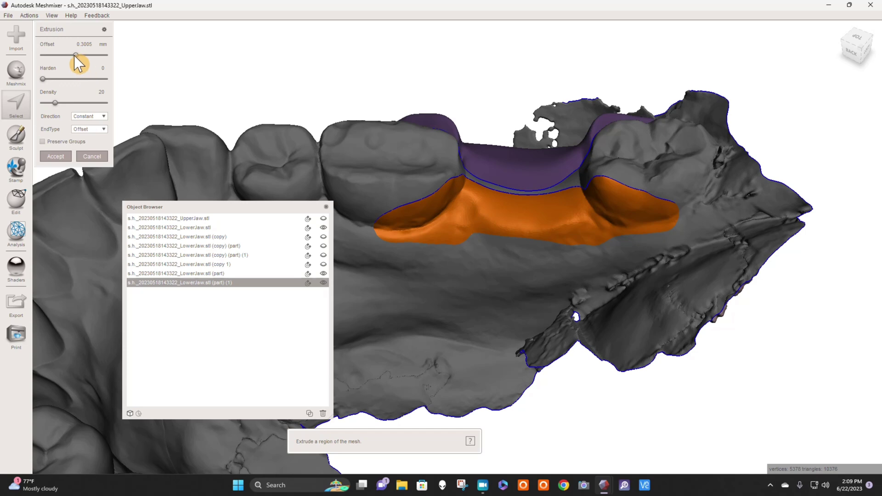
drag(75, 55, 83, 56)
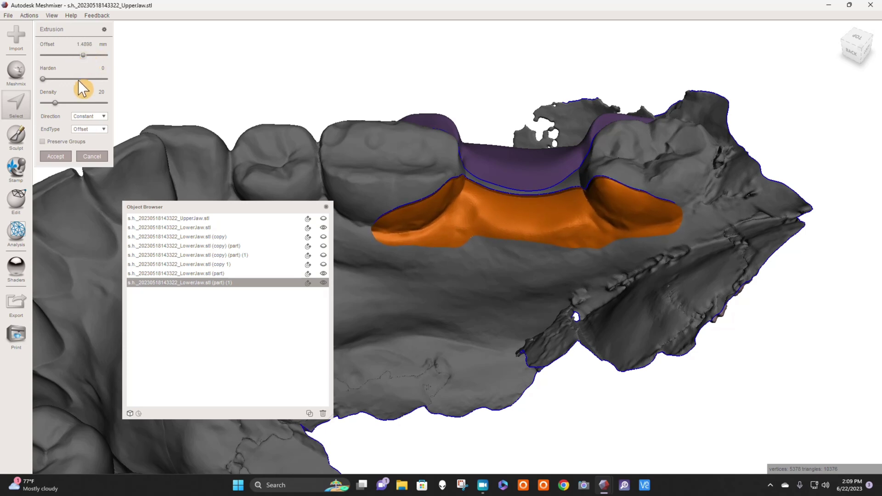
Try Normal as the extrusion direction and switch back to Constant
click(87, 116)
click(87, 131)
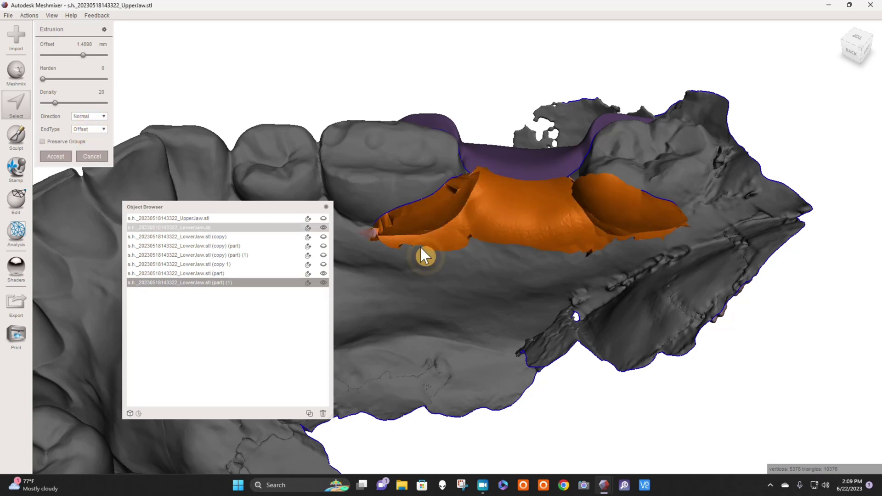
right_drag(417, 248, 529, 328)
click(87, 117)
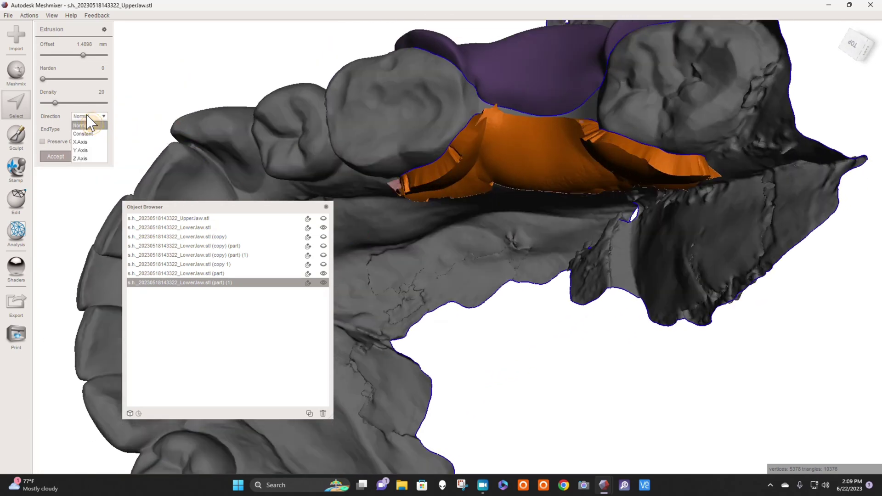
click(91, 123)
Check the Constant-direction extrusion against the neighbouring molars, accept it, and clear the selection
right_drag(301, 170, 557, 95)
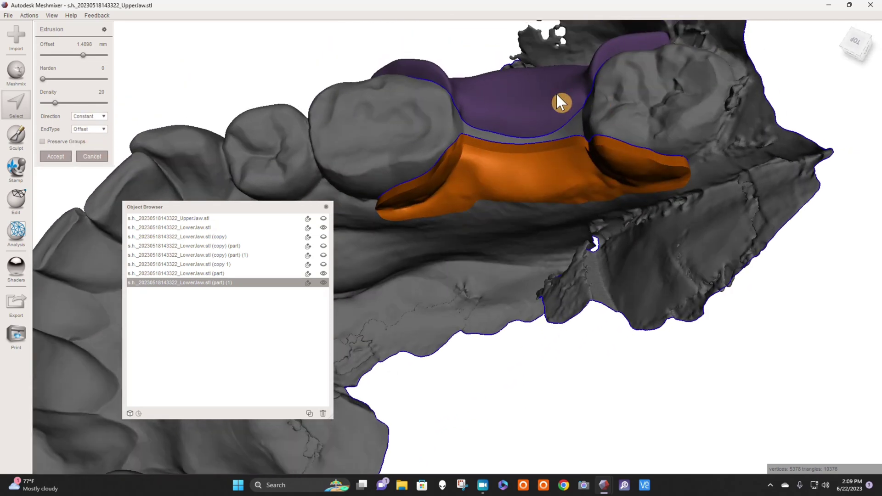
right_drag(625, 164, 652, 182)
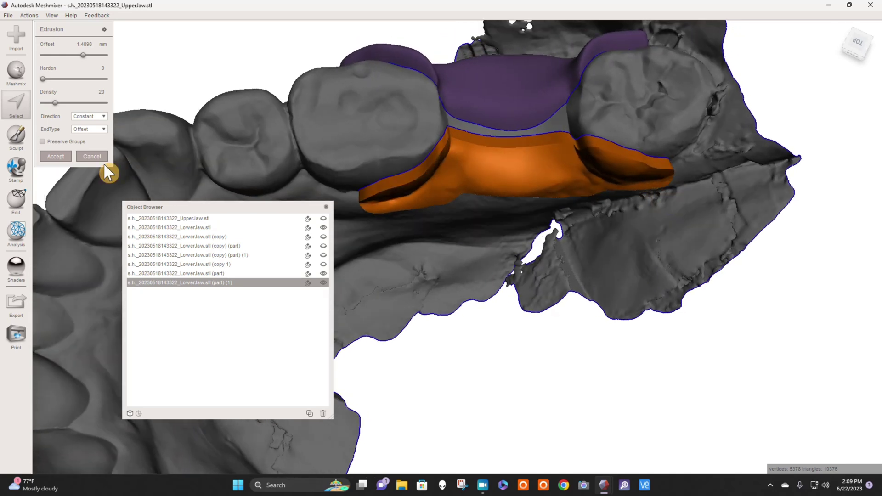
click(59, 157)
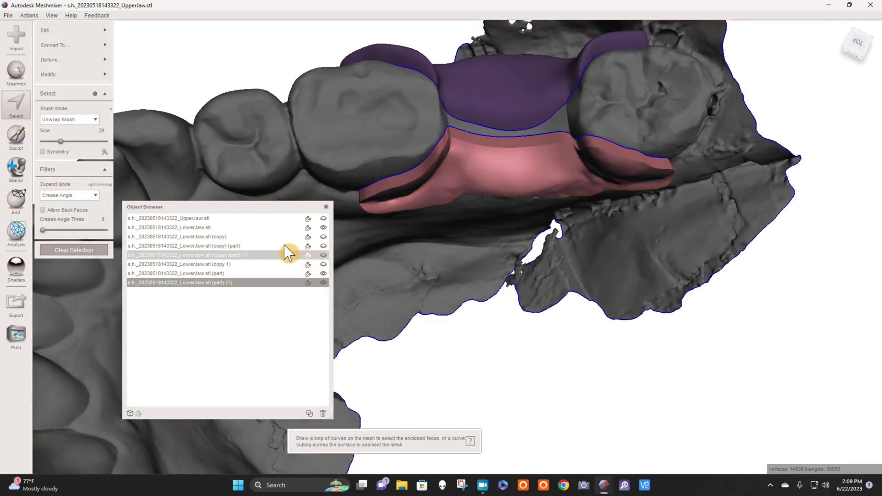
click(73, 250)
Select the whole extruded tongue-side part, smooth it with Shape Preserving at an increased Smoothing Scale, and accept
right_drag(487, 324, 466, 317)
click(16, 104)
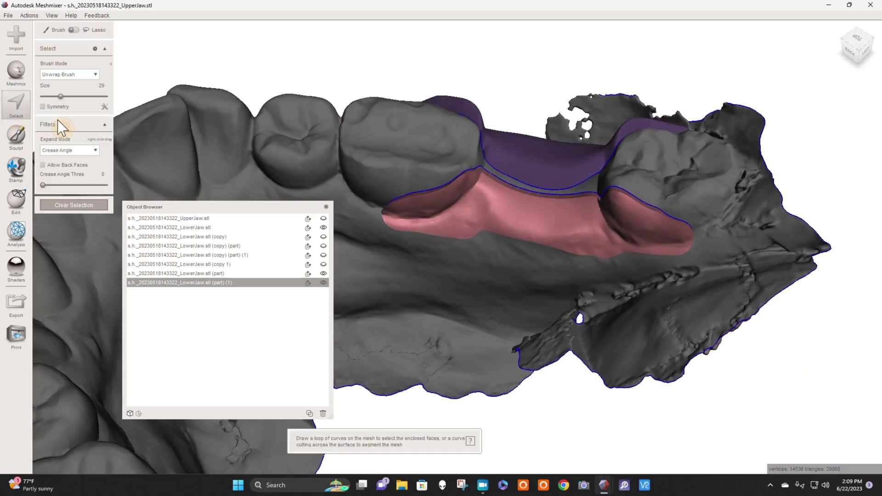
double_click(484, 211)
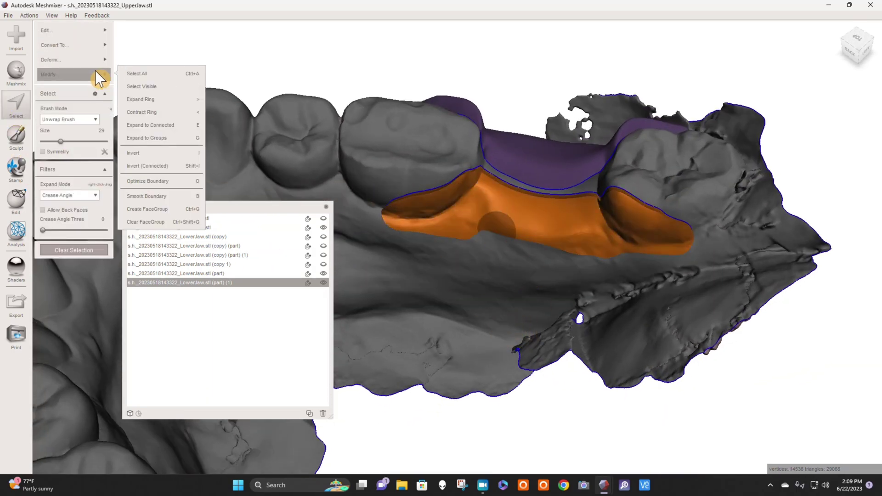
mouse_move(102, 61)
click(137, 61)
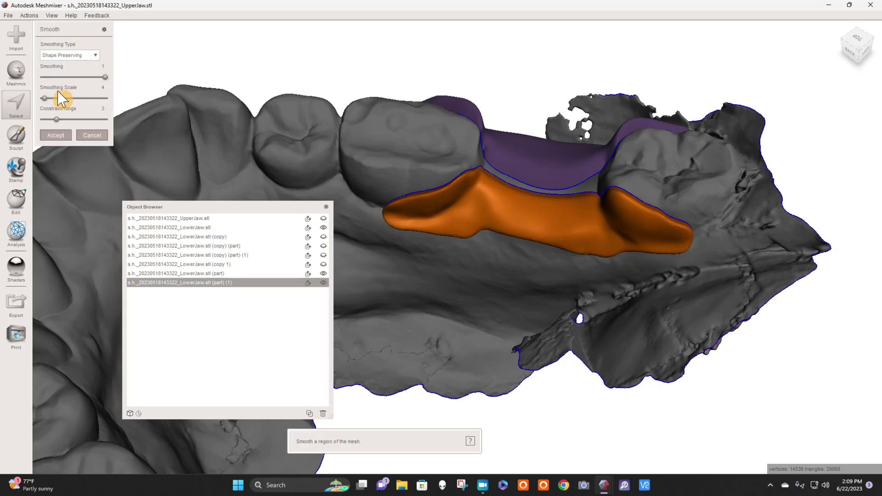
drag(58, 95, 60, 98)
right_drag(478, 276, 508, 321)
click(65, 135)
Identify the separated molar among the hidden objects, and make it visible and active in the gap
right_drag(548, 191, 391, 270)
click(323, 266)
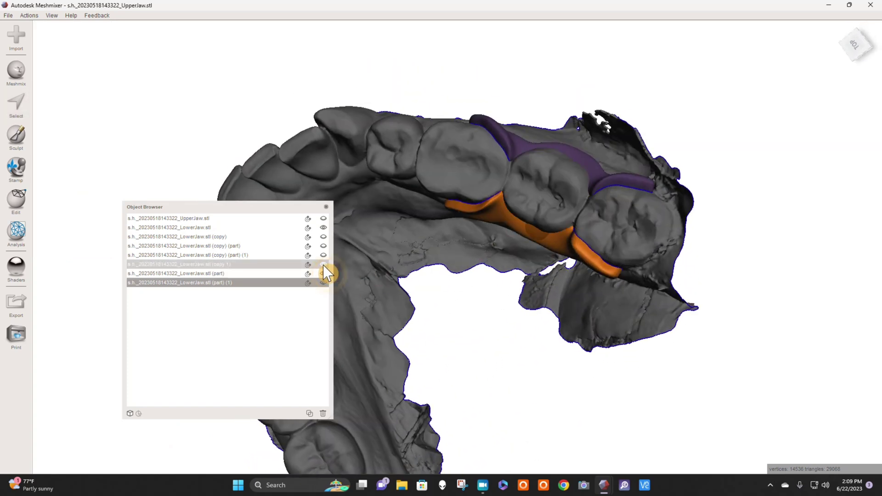
click(324, 265)
click(324, 255)
click(324, 256)
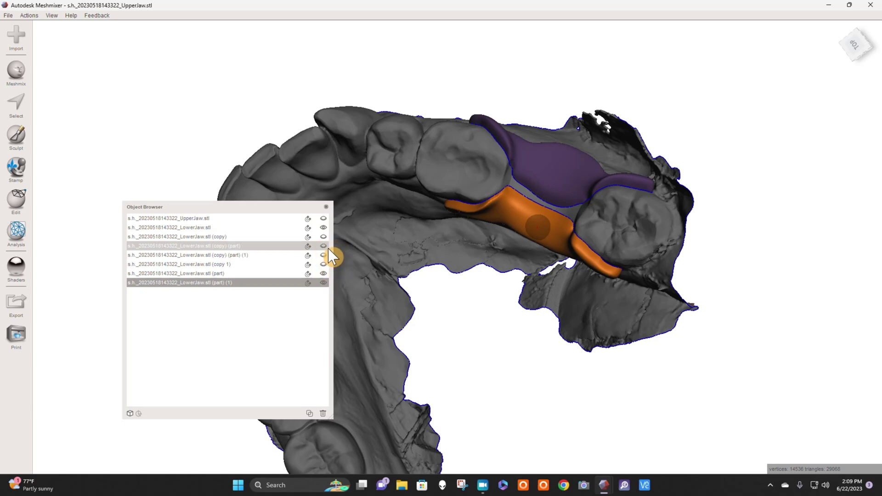
click(324, 246)
click(324, 247)
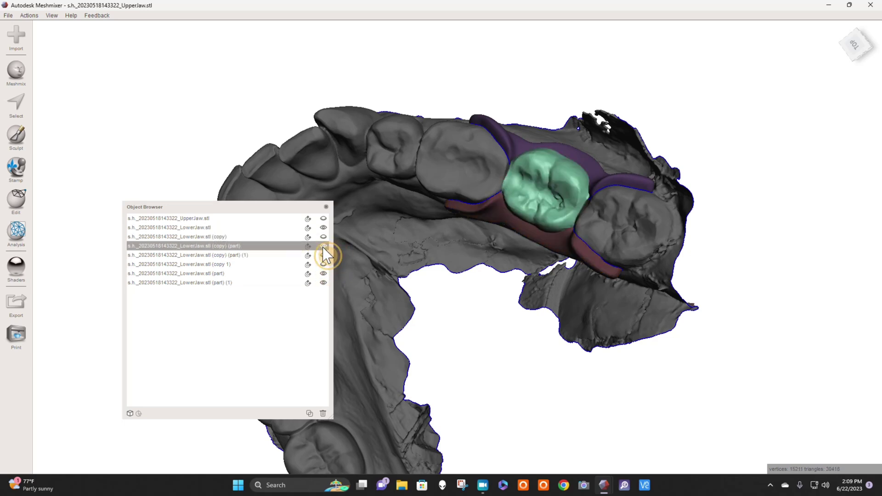
Select the molar together with the cheek-side and tongue-side parts and combine them into one object
right_drag(566, 202, 543, 260)
shift+click(280, 274)
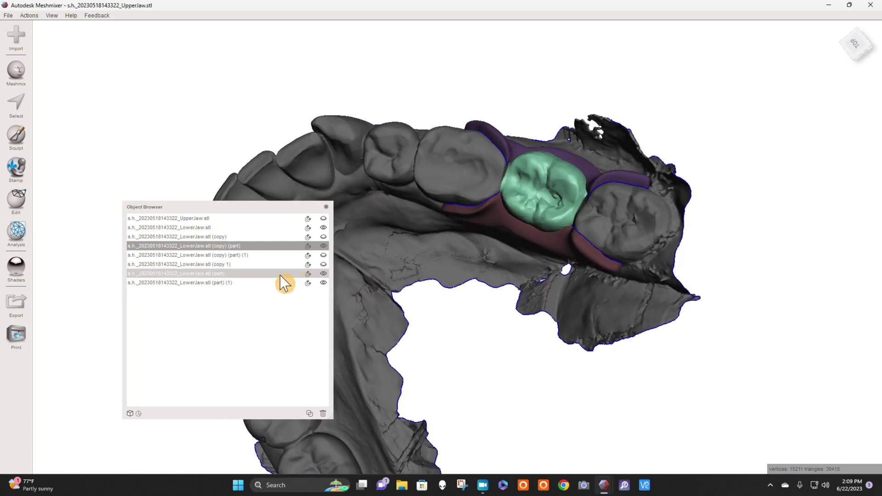
shift+click(280, 283)
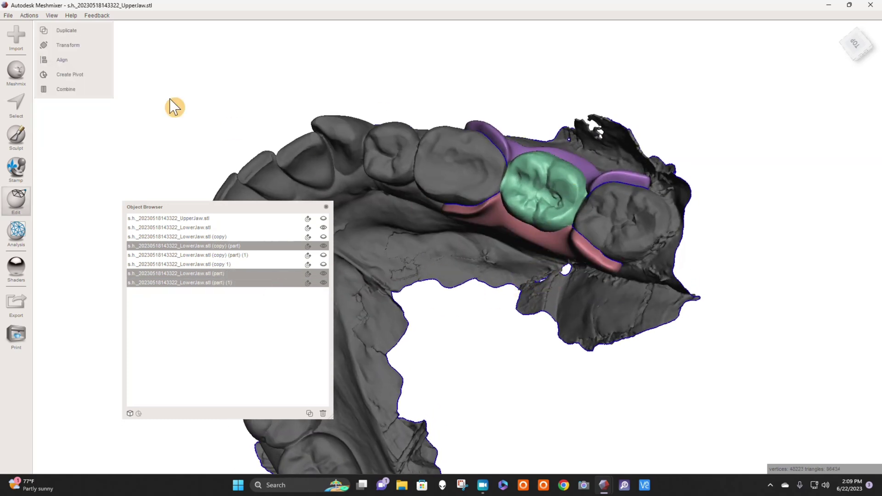
click(69, 90)
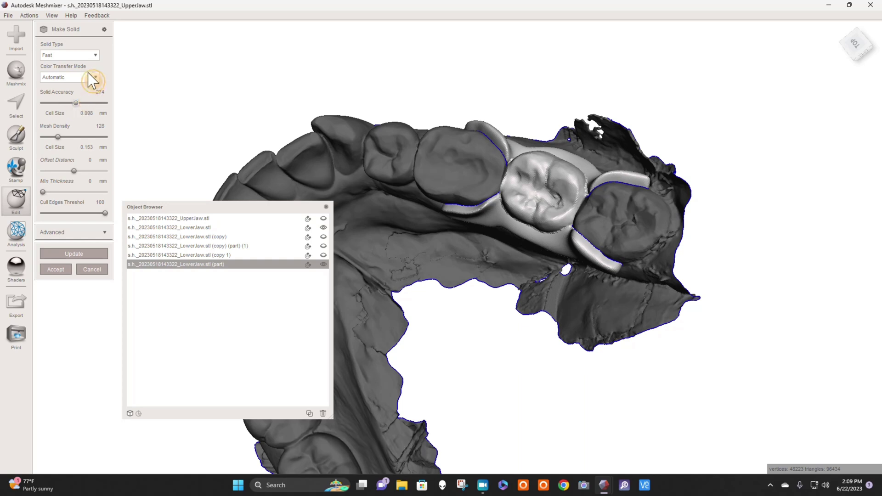
Make the combined object solid using the Accurate solid type and a Mesh Density of 270, update, and accept
click(91, 54)
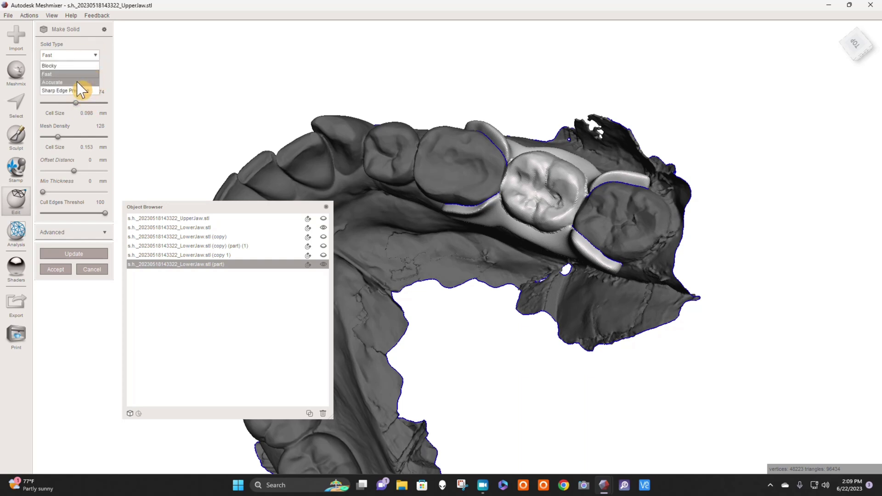
click(76, 81)
click(75, 137)
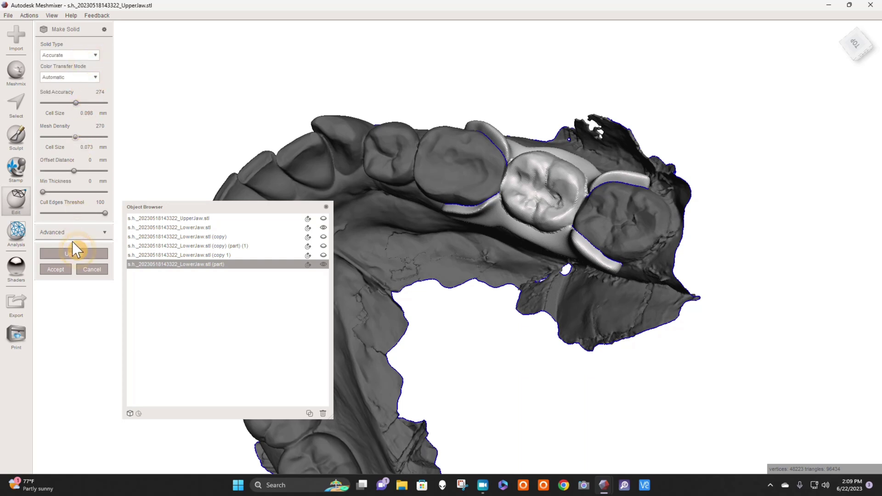
click(76, 253)
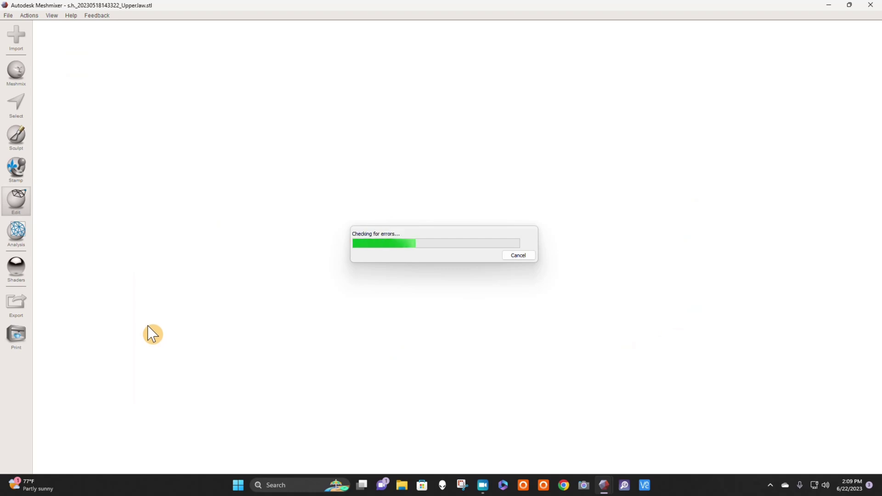
click(56, 270)
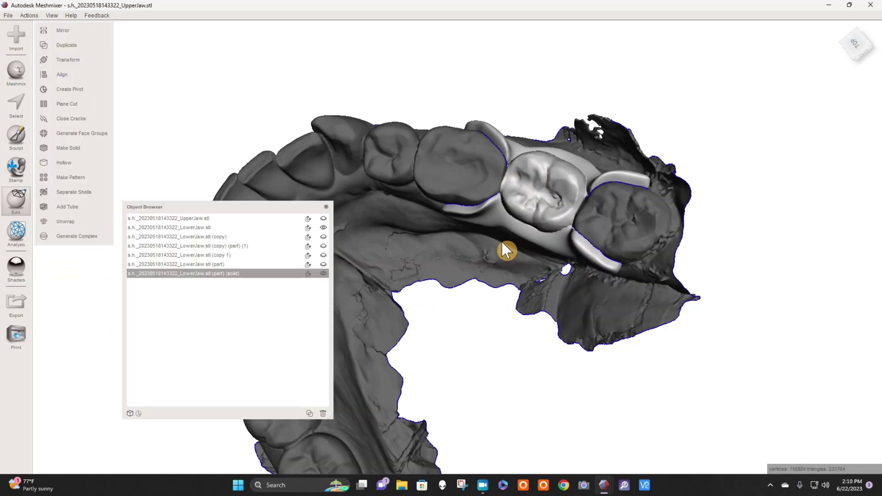
Hide the lower jaw, activate the solid restoration, and view it on its own
right_drag(502, 243, 543, 236)
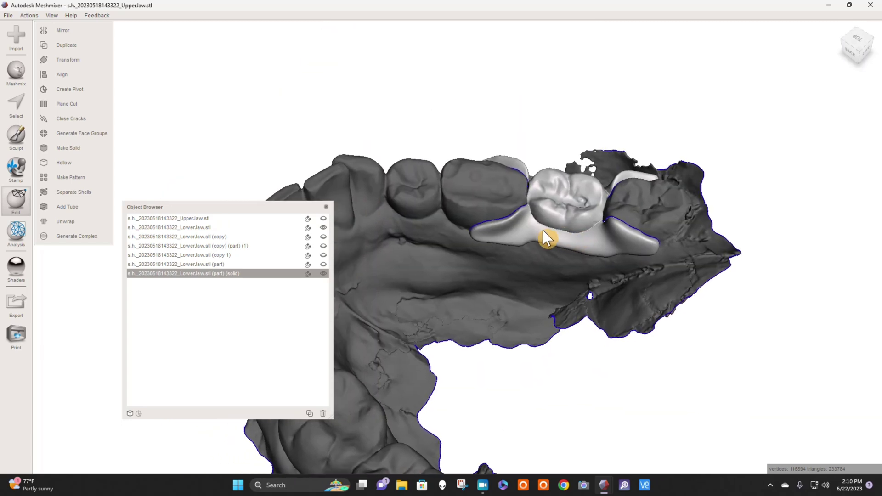
drag(278, 209, 268, 204)
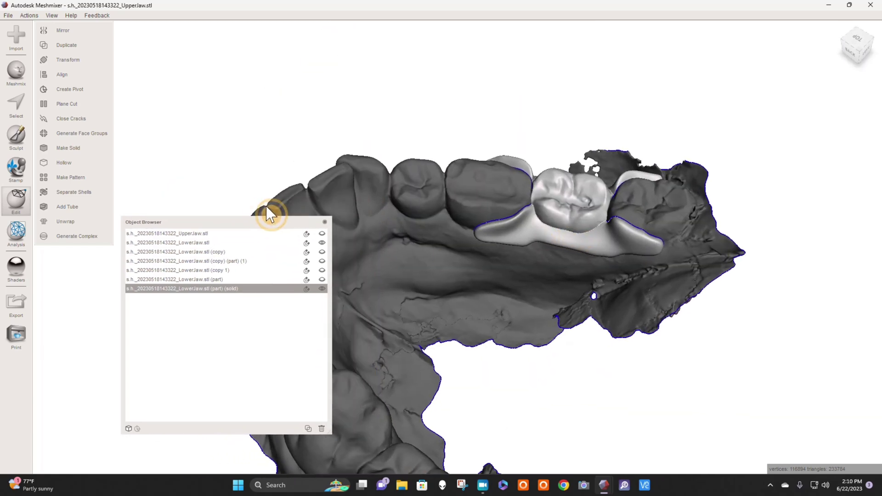
click(431, 251)
click(314, 224)
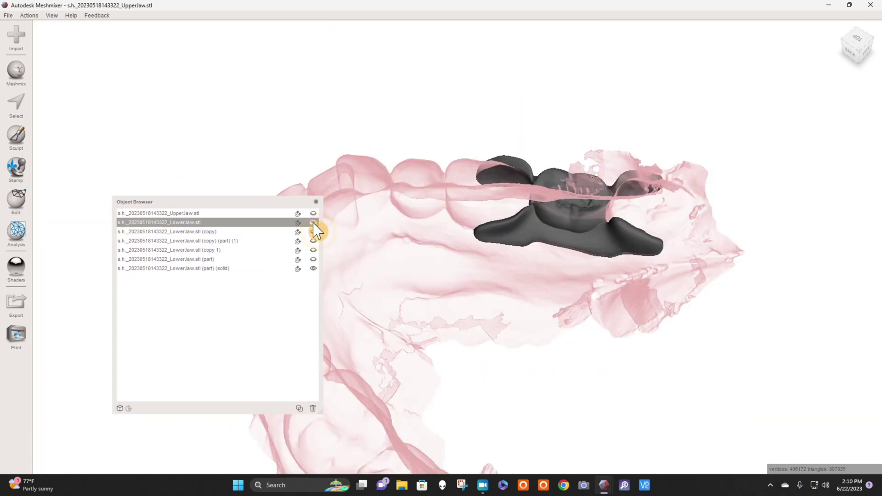
click(520, 186)
right_drag(552, 213, 272, 166)
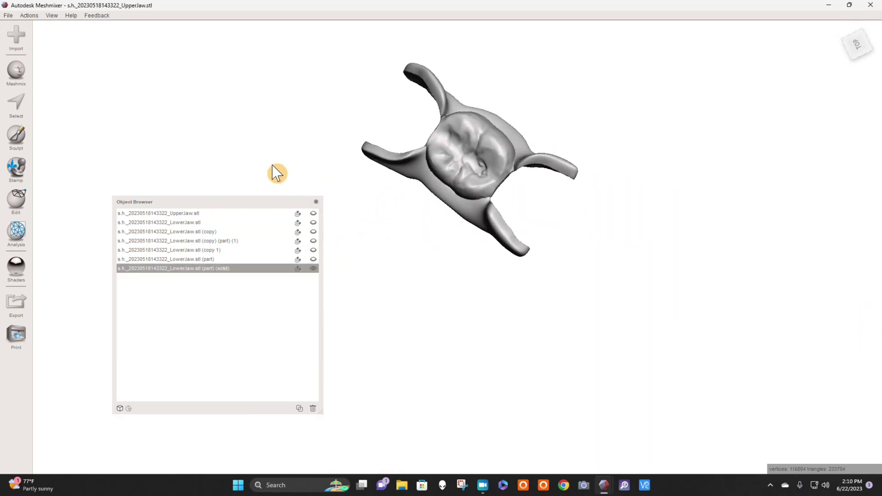
Show the lower jaw copy (copy 1) with the solid restoration and turn to the jaw's underside
click(315, 233)
click(315, 233)
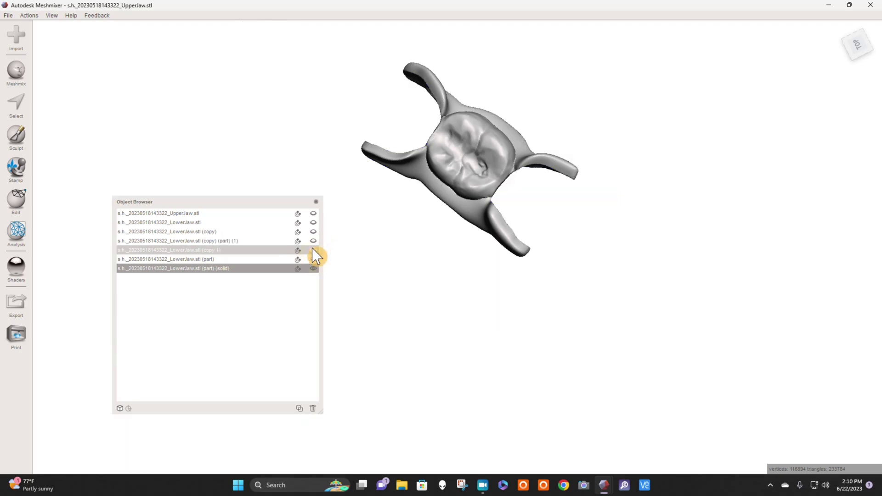
click(313, 250)
right_drag(508, 173, 548, 220)
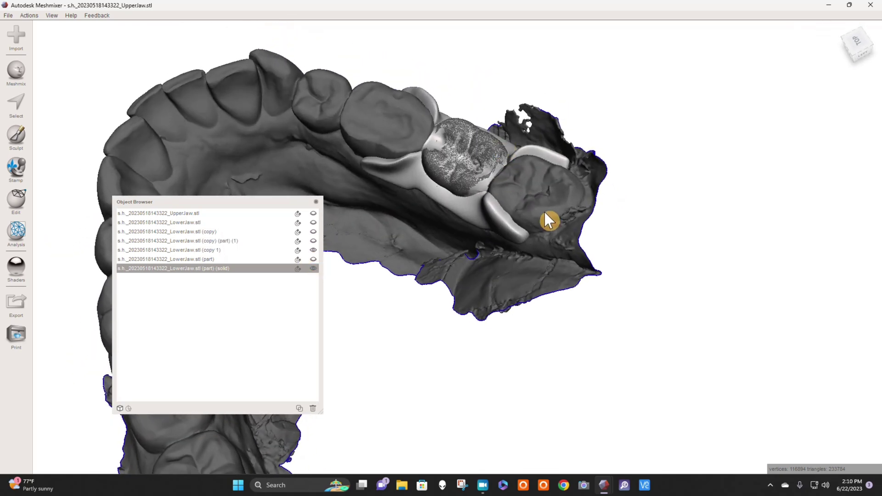
right_drag(459, 232, 434, 213)
scroll(378, 174, up, 3)
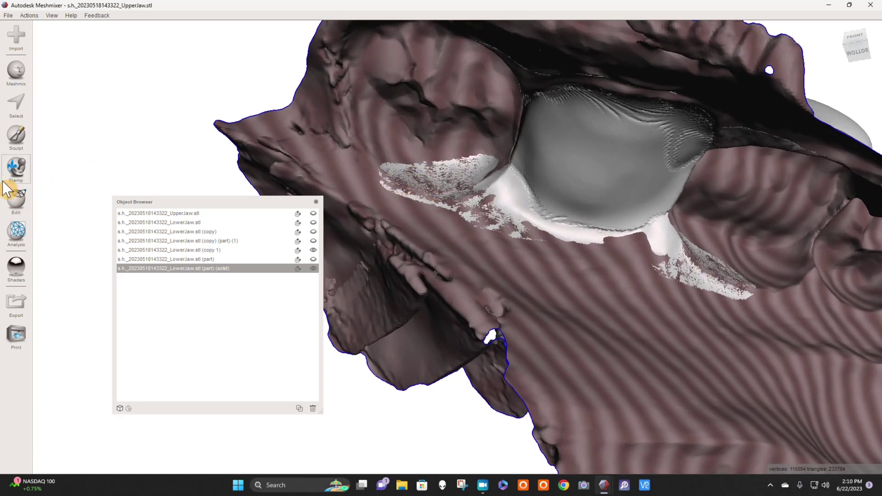
With the Inflate brush at about strength 22 and Depth -33, sculpt back the tongue-side arm poking through the jaw beside the rear molar
click(17, 136)
mouse_move(69, 49)
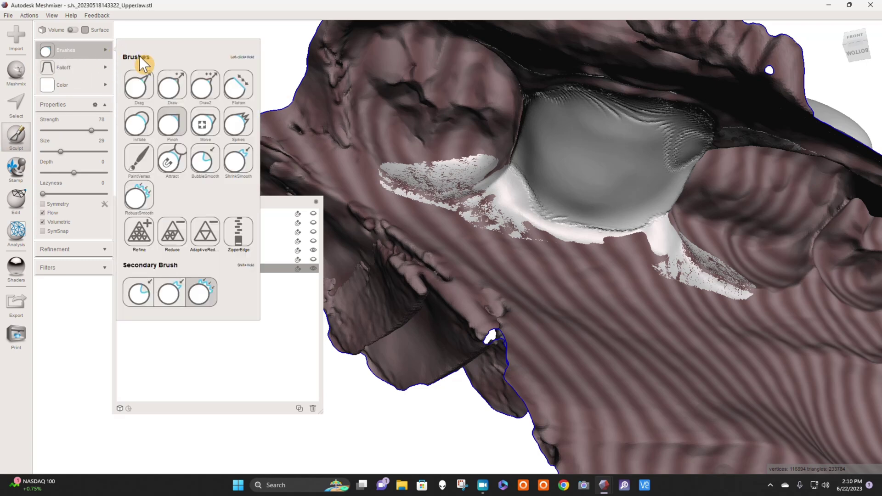
click(139, 123)
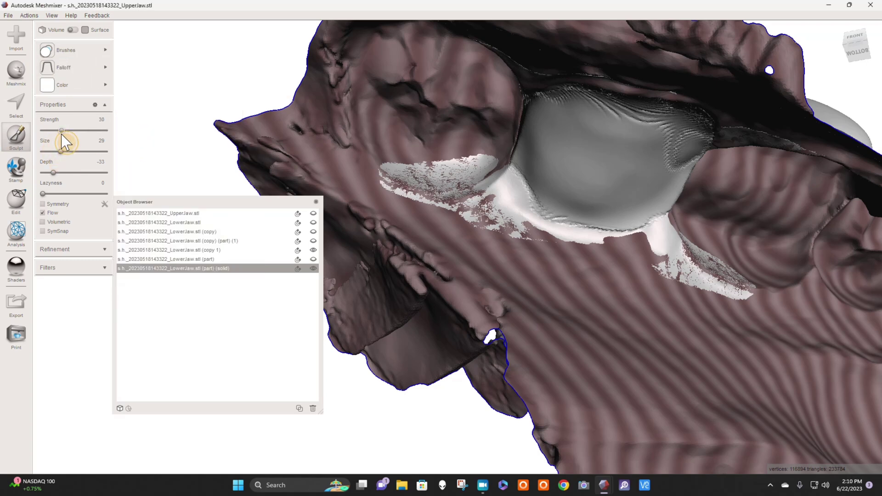
drag(60, 131, 57, 131)
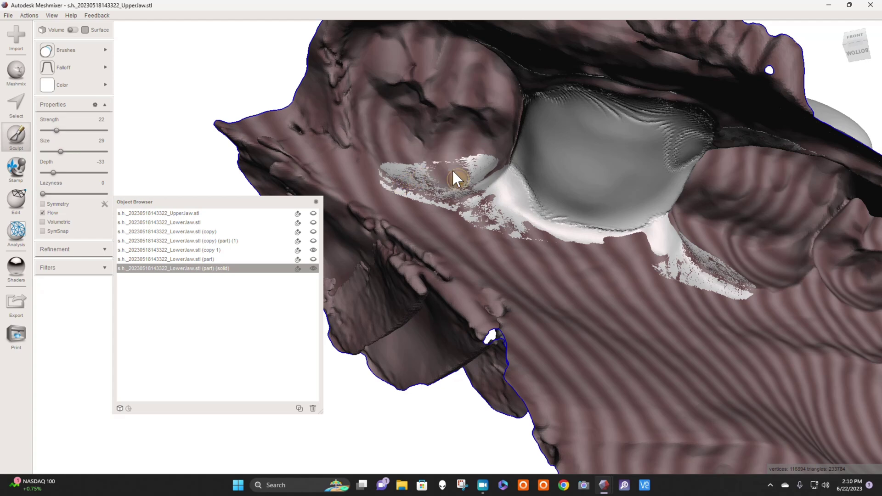
mouse_move(421, 162)
mouse_down()
mouse_move(418, 197)
mouse_move(456, 198)
mouse_move(494, 214)
mouse_move(500, 189)
mouse_move(520, 205)
mouse_up()
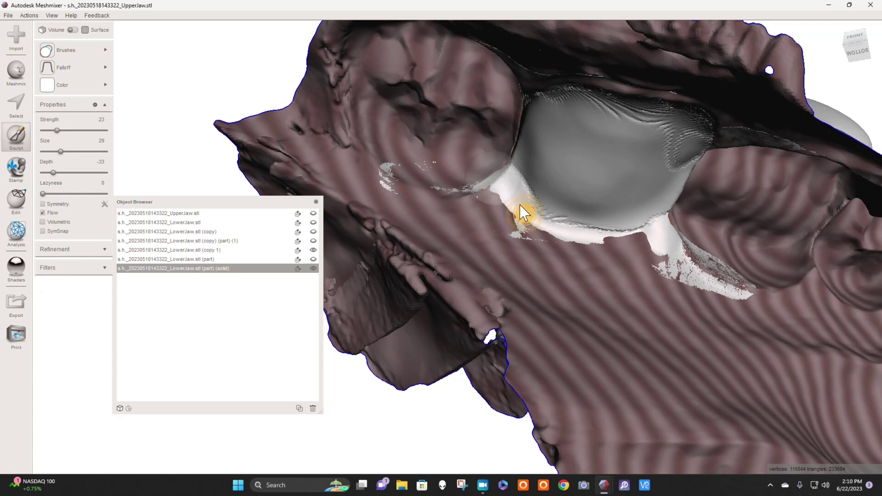
scroll(520, 204, up, 1)
mouse_move(520, 205)
right_down()
mouse_move(532, 227)
mouse_move(502, 189)
right_up()
drag(501, 189, 505, 188)
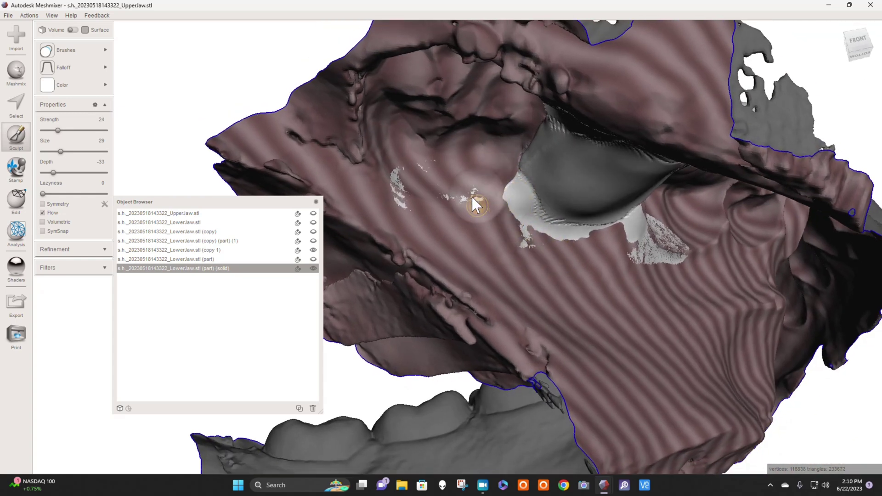
right_drag(451, 181, 508, 193)
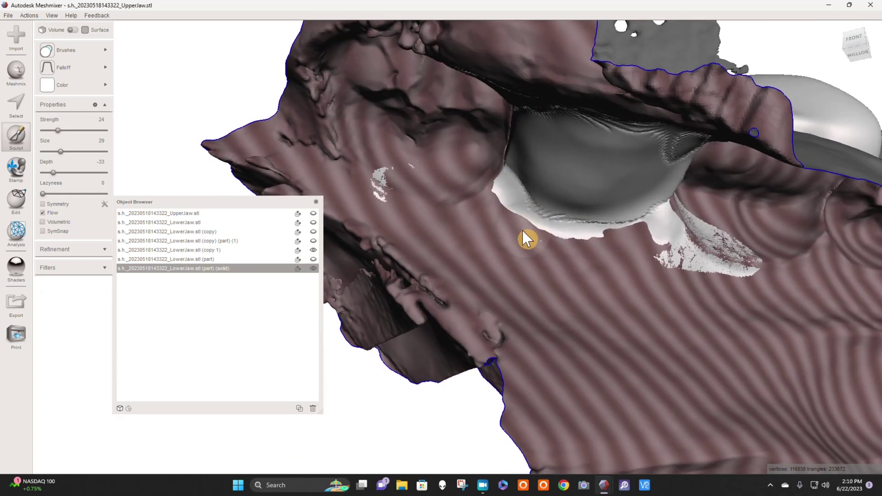
With the Inflate brush at strength 24 and Depth -33, sculpt back the tongue-side arm poking through beside the front neighbouring molar
right_drag(609, 235, 624, 193)
drag(660, 204, 661, 190)
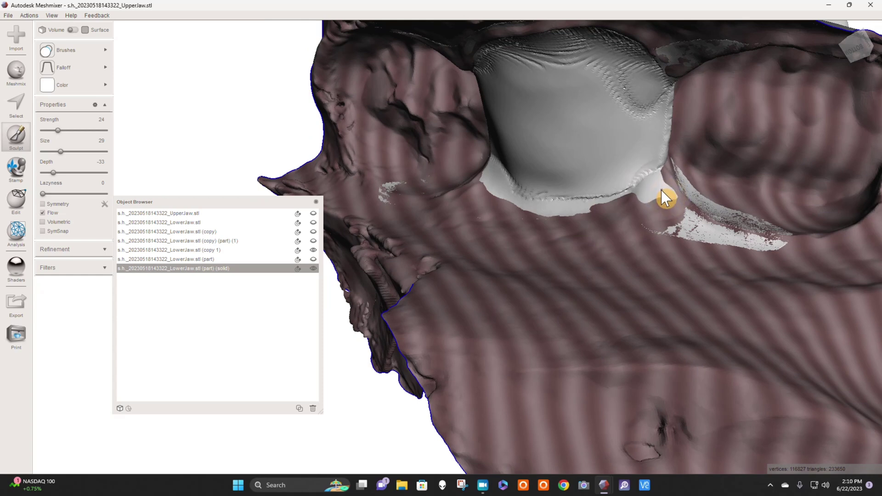
right_drag(657, 181, 629, 184)
mouse_move(656, 184)
mouse_down()
mouse_move(633, 137)
mouse_move(657, 184)
mouse_move(640, 220)
mouse_move(644, 252)
mouse_move(702, 215)
mouse_move(682, 266)
mouse_move(724, 274)
mouse_up()
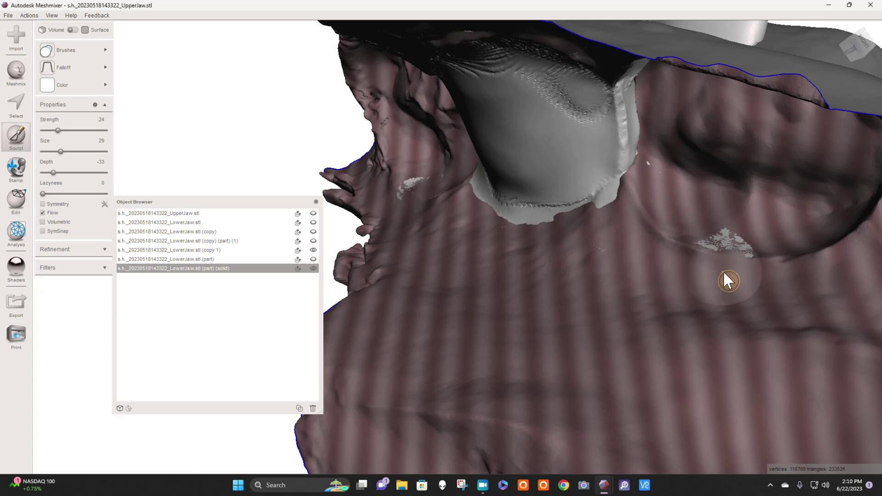
mouse_move(723, 271)
right_down()
mouse_move(707, 297)
mouse_move(597, 284)
right_up()
mouse_move(626, 228)
shift+mouse_down()
mouse_move(635, 178)
mouse_move(635, 200)
shift+mouse_up()
right_drag(636, 200, 634, 216)
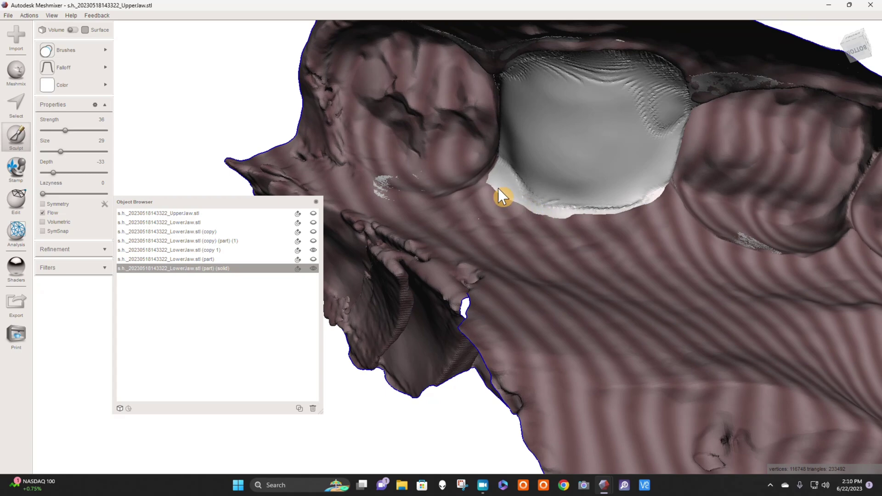
At strength 36, sculpt back the restoration's edge and the cheek-side arm poking through around the rear molar
drag(498, 188, 493, 165)
mouse_move(493, 165)
right_down()
mouse_move(519, 91)
mouse_move(466, 100)
right_up()
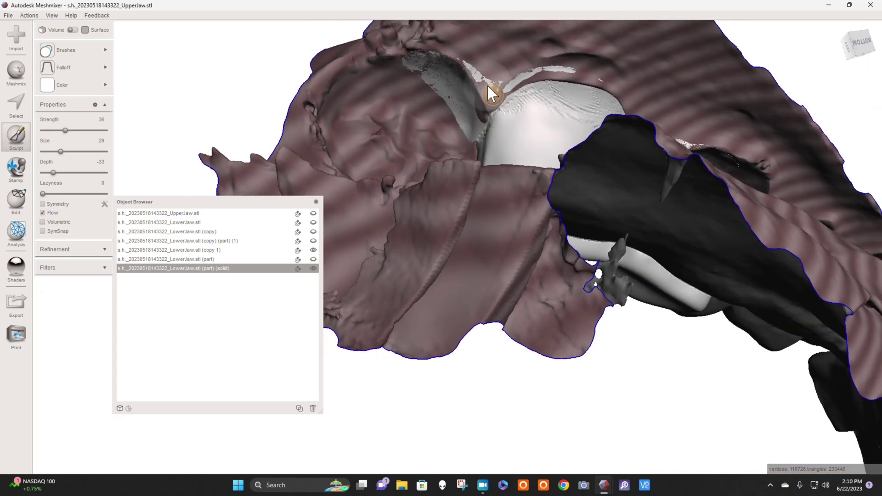
drag(437, 92, 455, 73)
mouse_move(457, 69)
right_down()
mouse_move(467, 32)
mouse_move(460, 26)
right_up()
right_drag(431, 92, 497, 150)
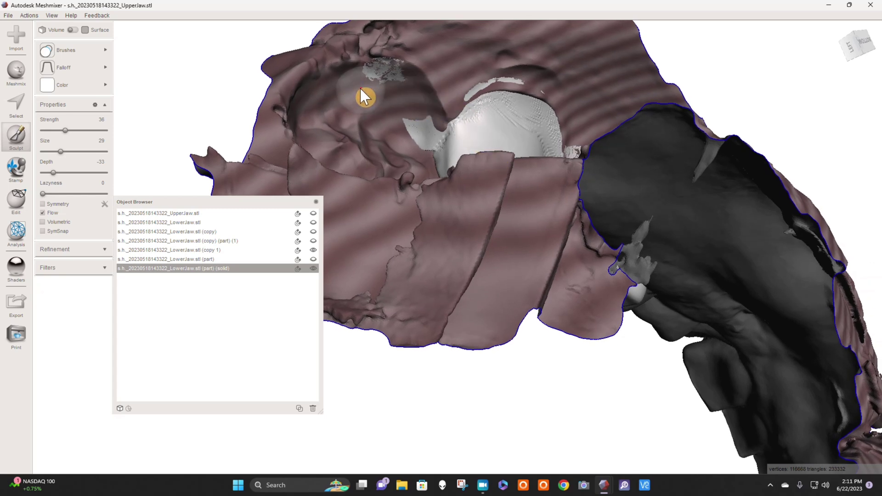
mouse_move(423, 117)
mouse_down()
mouse_move(423, 143)
mouse_move(481, 91)
mouse_move(403, 132)
mouse_move(486, 140)
mouse_up()
Lower the Inflate strength to 1 and sculpt back the cheek-side arm poking through beside the front neighbouring molar
mouse_move(487, 140)
right_down()
mouse_move(707, 114)
mouse_move(693, 70)
right_up()
scroll(693, 119, down, 5)
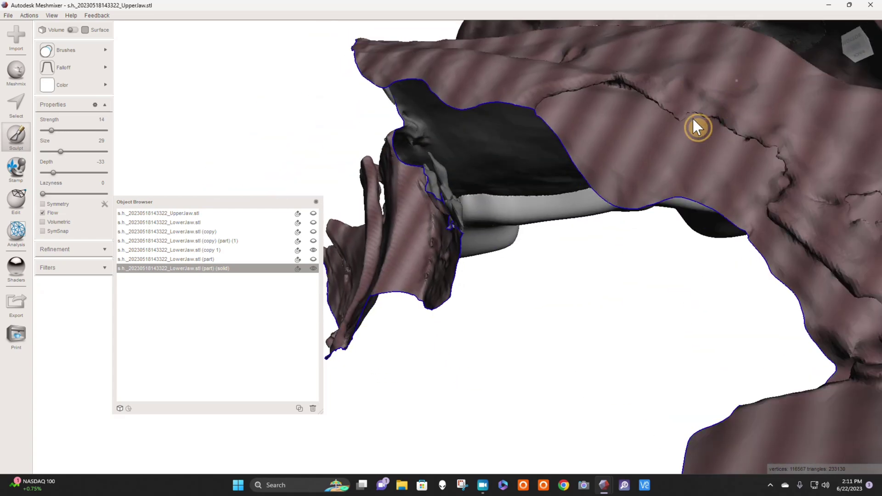
right_drag(693, 119, 620, 196)
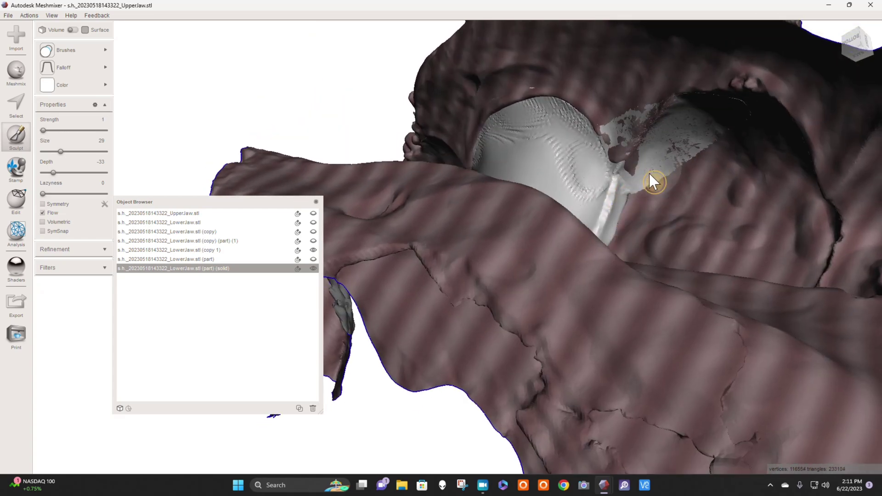
drag(649, 181, 658, 173)
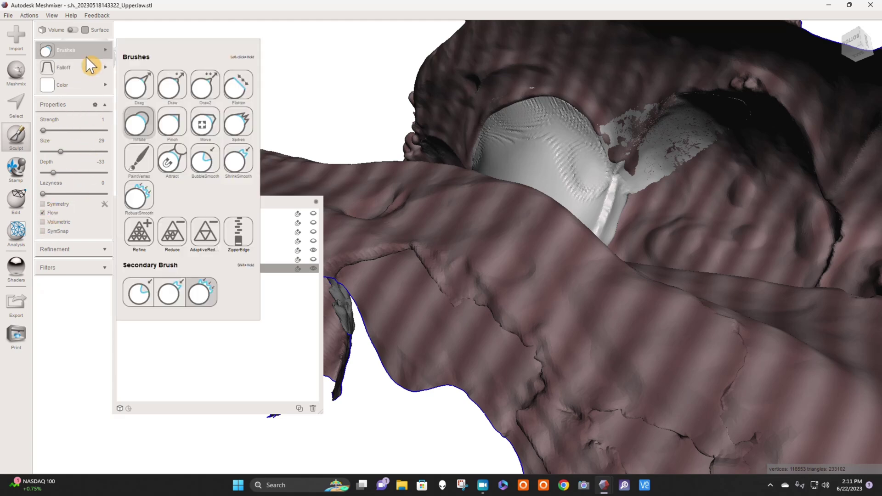
mouse_move(88, 50)
click(136, 158)
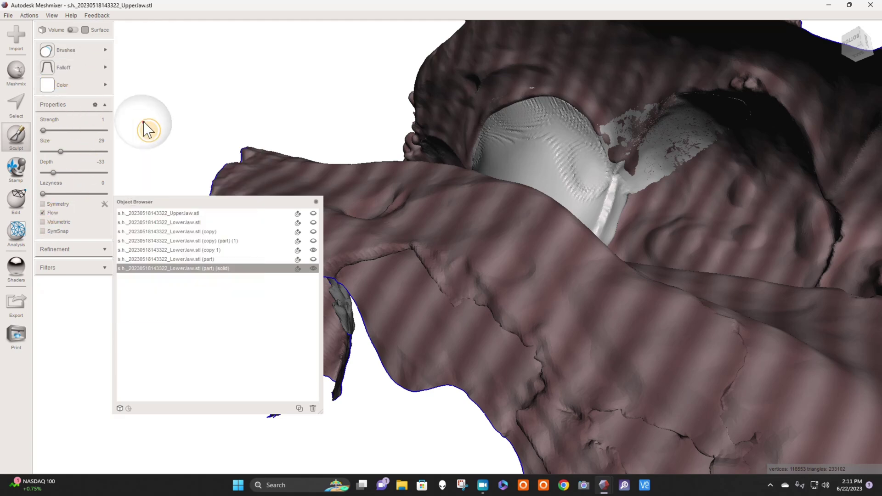
drag(645, 186, 627, 123)
mouse_move(627, 123)
right_down()
mouse_move(666, 218)
mouse_move(624, 251)
mouse_move(620, 234)
mouse_move(660, 161)
mouse_move(664, 124)
right_up()
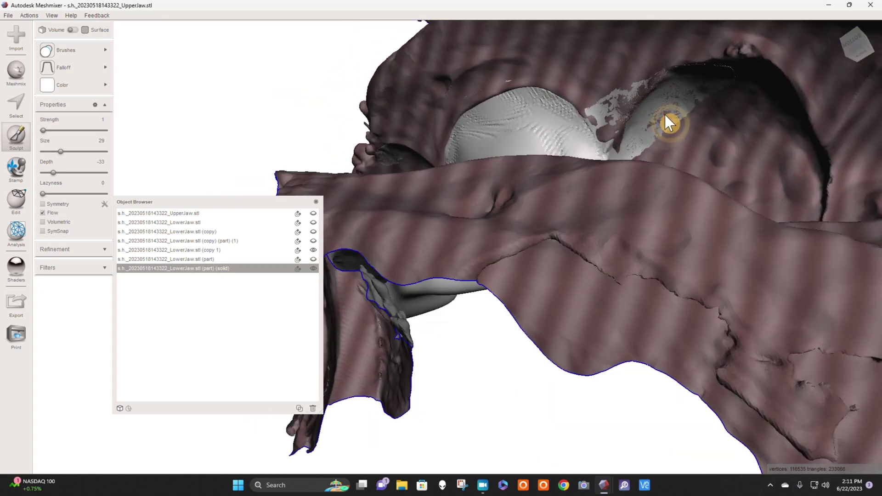
drag(665, 116, 615, 145)
right_drag(645, 122, 673, 127)
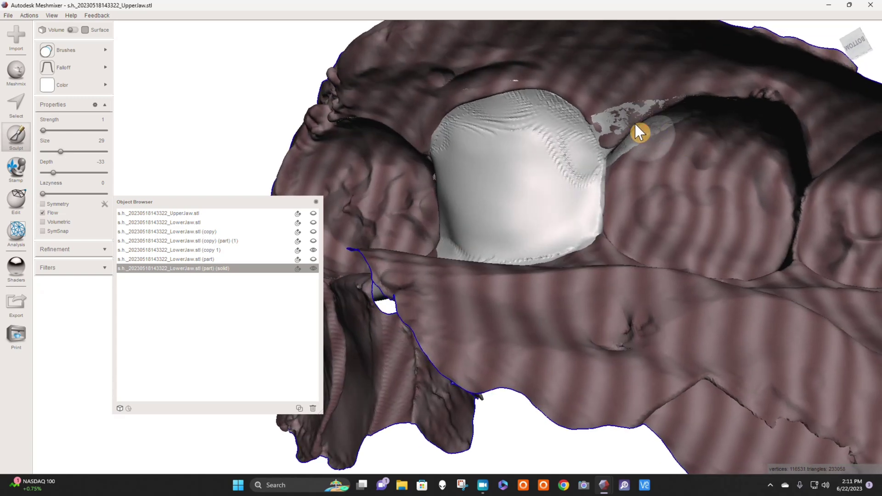
mouse_move(630, 112)
mouse_down()
mouse_move(576, 147)
mouse_move(515, 112)
mouse_move(445, 133)
mouse_move(569, 168)
mouse_move(586, 124)
mouse_move(617, 153)
mouse_up()
Switch to the BubbleSmooth brush and smooth the restoration's underside and protruding remnants at strength 90, reducing it to 74
mouse_move(87, 50)
click(205, 161)
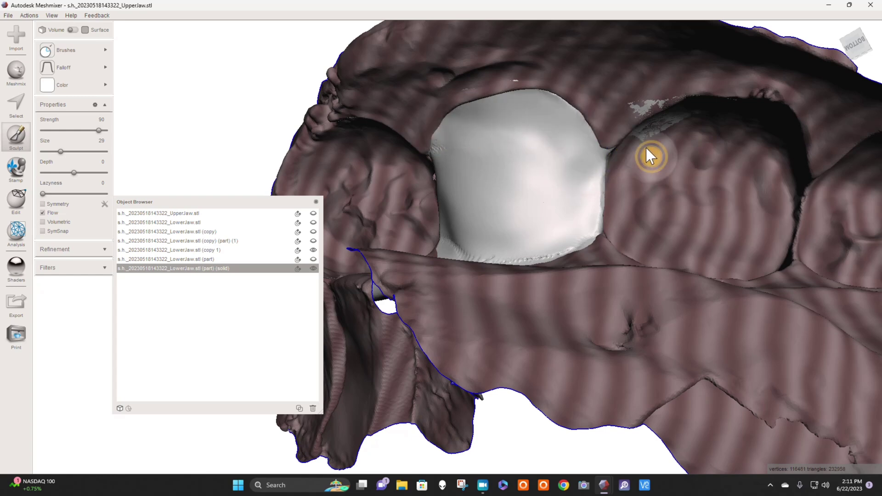
mouse_move(646, 146)
right_down()
mouse_move(653, 123)
mouse_move(700, 209)
mouse_move(683, 254)
mouse_move(531, 277)
mouse_move(496, 303)
mouse_move(437, 140)
mouse_move(406, 7)
mouse_move(511, 181)
right_up()
scroll(652, 118, down, 3)
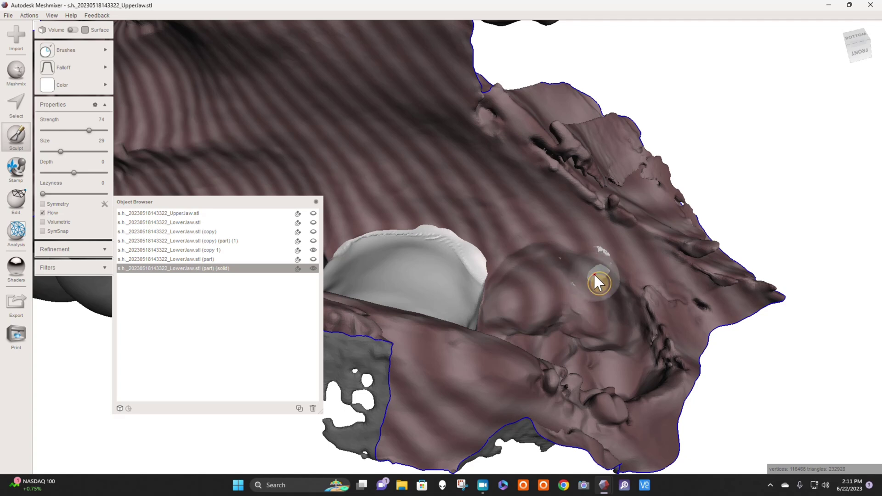
right_drag(593, 274, 515, 245)
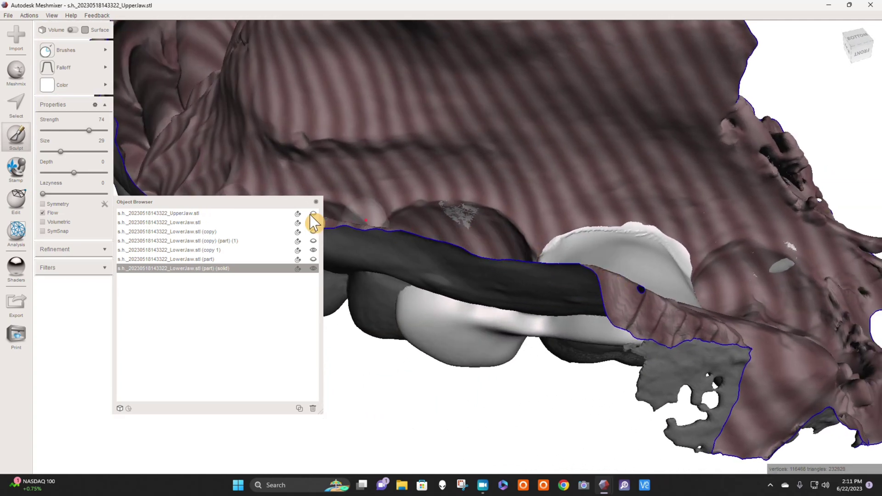
Set the BubbleSmooth strength to 36 and smooth down the remaining spots poking through the neighbouring teeth
click(66, 131)
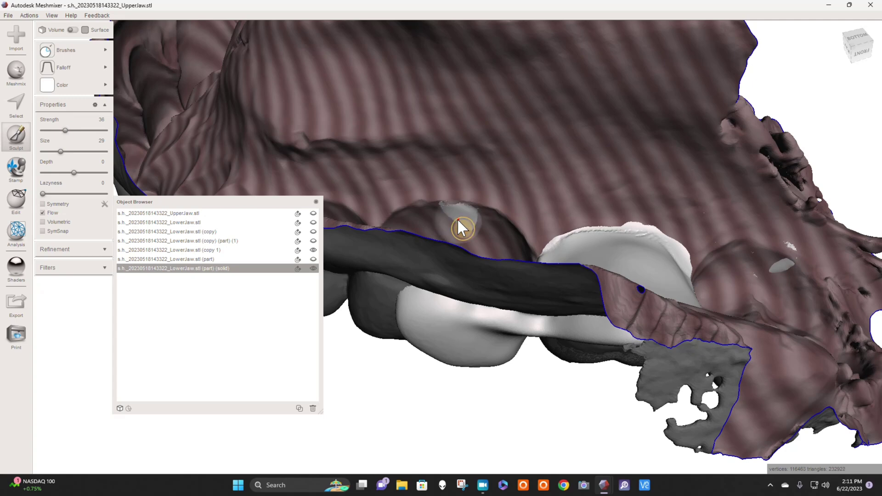
right_drag(456, 218, 436, 296)
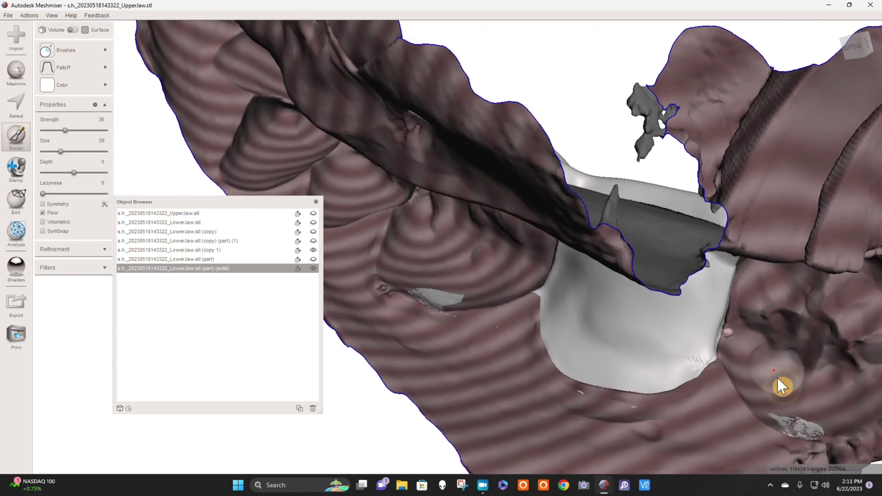
right_drag(781, 386, 696, 240)
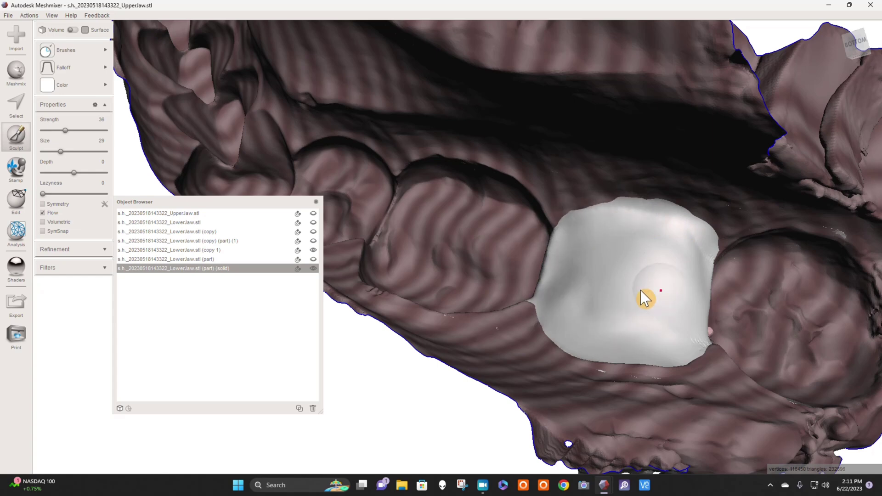
right_drag(644, 297, 476, 261)
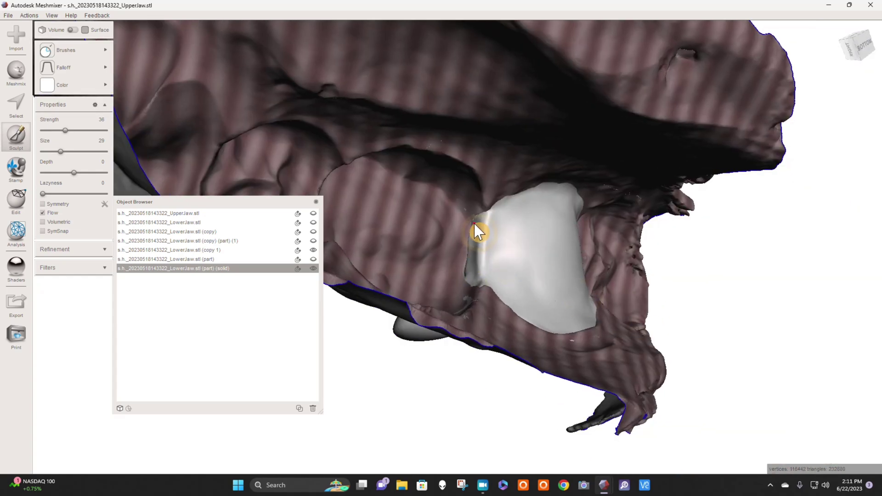
right_drag(532, 252, 449, 241)
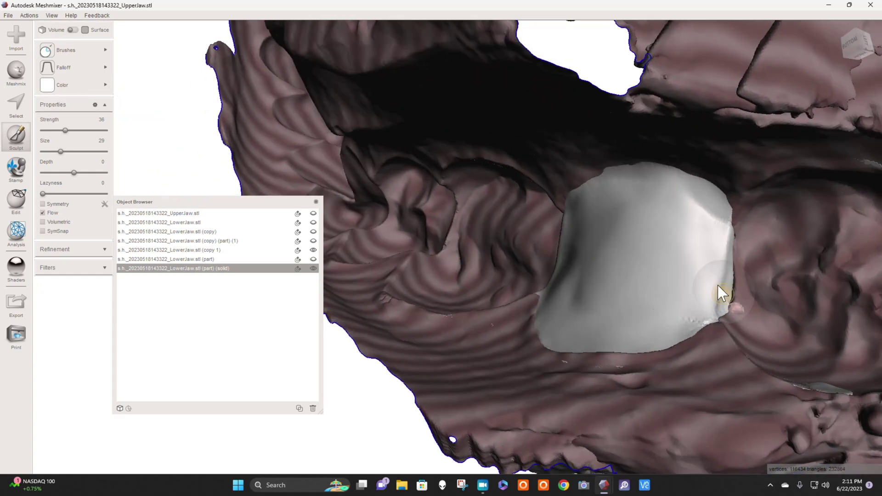
Smooth the restoration's underside edges where it meets the rear molar and the front neighbouring tooth
mouse_move(717, 287)
mouse_down()
mouse_move(728, 228)
mouse_move(717, 286)
mouse_move(732, 306)
mouse_up()
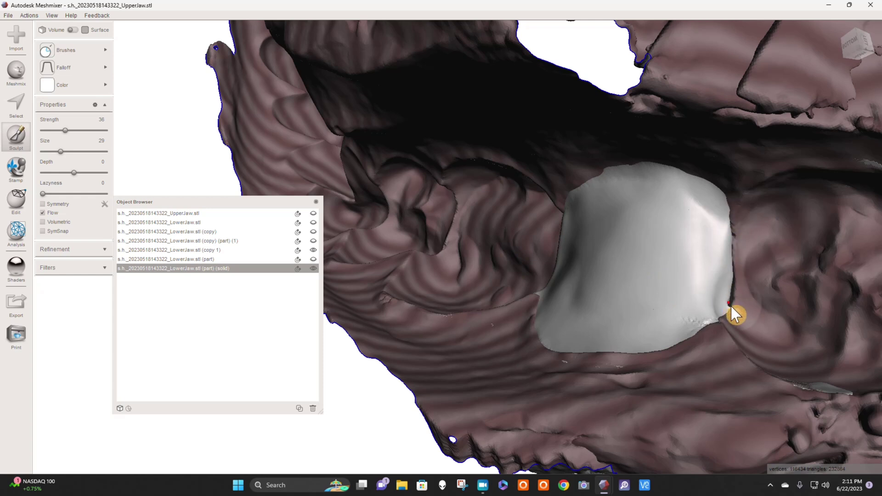
mouse_move(634, 292)
right_down()
mouse_move(505, 262)
mouse_move(523, 260)
mouse_move(475, 241)
right_up()
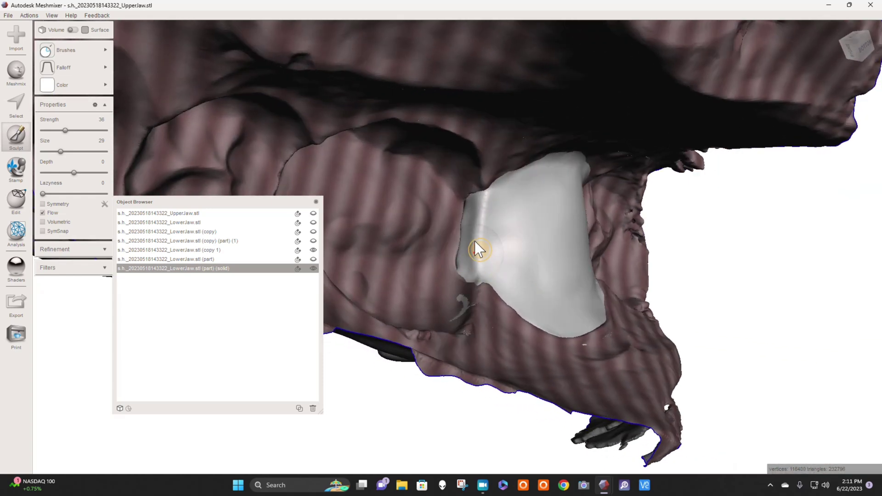
mouse_move(465, 246)
mouse_down()
mouse_move(469, 205)
mouse_move(467, 262)
mouse_move(472, 216)
mouse_up()
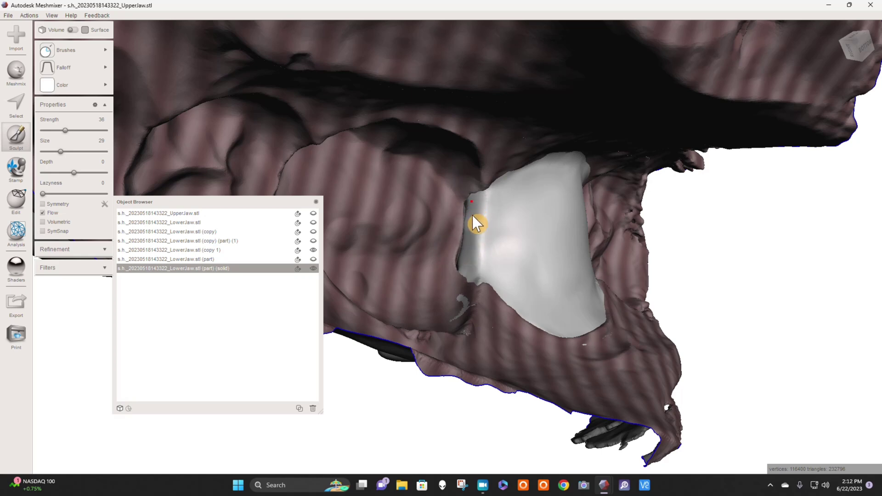
mouse_move(472, 216)
right_down()
mouse_move(486, 189)
mouse_move(647, 200)
mouse_move(575, 230)
mouse_move(705, 256)
right_up()
Switch to the RobustSmooth brush at strength 99 and Depth 13 and smooth the restoration's tongue-side arms from above
mouse_move(101, 77)
mouse_move(92, 51)
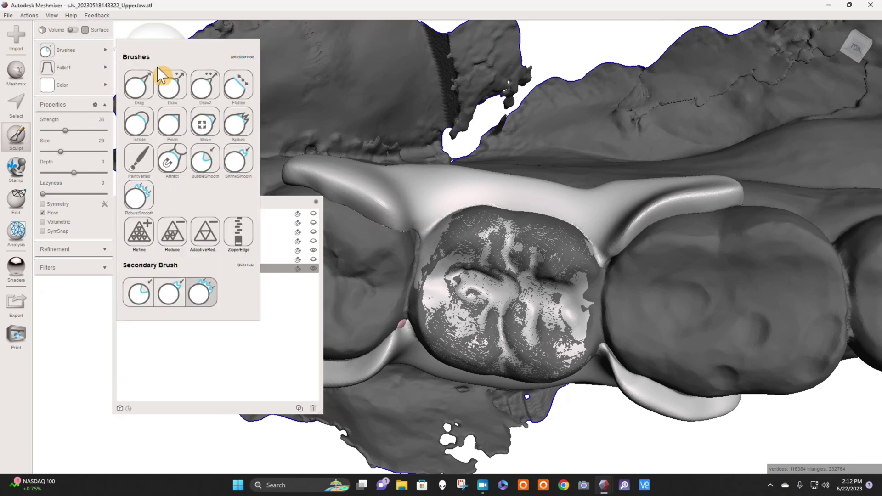
click(146, 190)
click(80, 225)
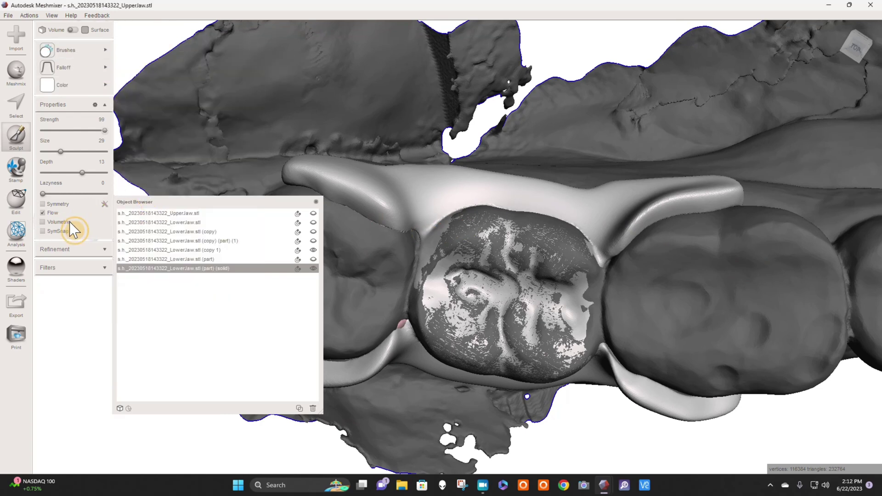
drag(315, 167, 338, 166)
right_drag(301, 137, 401, 198)
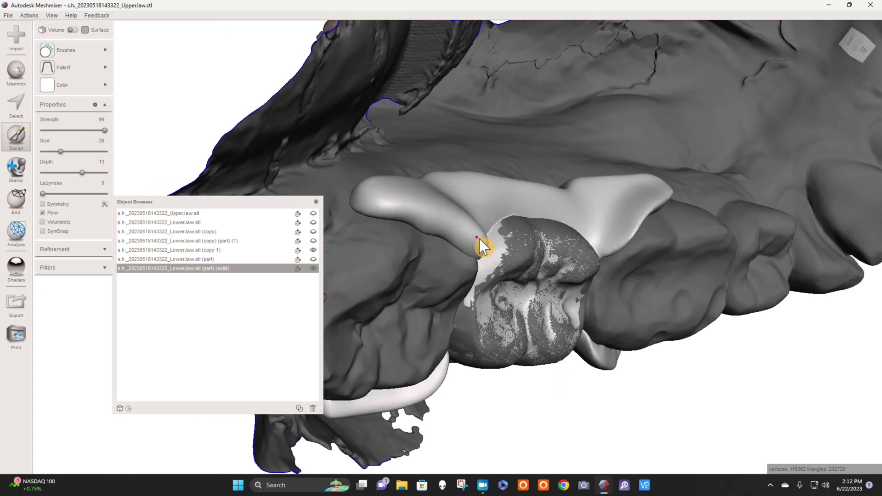
right_drag(481, 241, 488, 183)
mouse_move(616, 222)
mouse_down()
mouse_move(649, 194)
mouse_move(784, 194)
mouse_up()
right_drag(658, 284, 679, 228)
mouse_move(684, 234)
mouse_down()
mouse_move(760, 271)
mouse_move(635, 305)
mouse_move(671, 326)
mouse_move(423, 265)
mouse_move(373, 221)
mouse_move(469, 266)
mouse_up()
right_drag(469, 265, 413, 304)
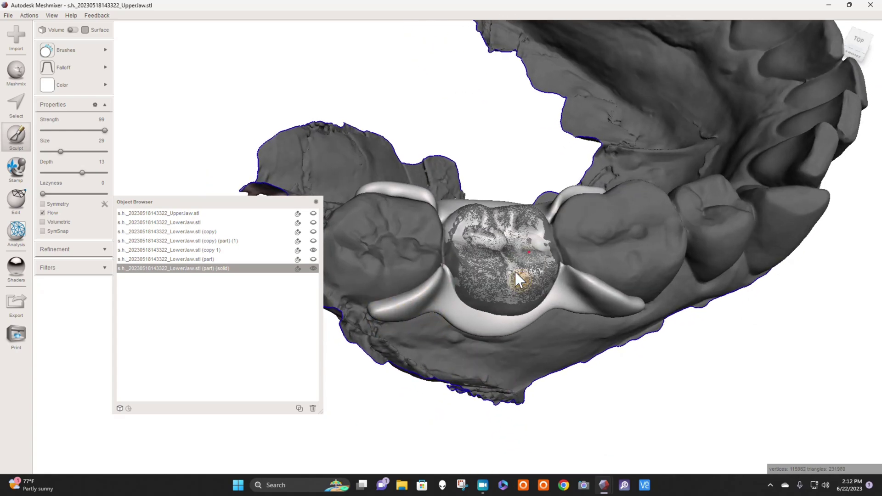
Smooth the cheek-side arms and their joints with the molar using the same RobustSmooth settings
right_drag(515, 270, 509, 197)
scroll(508, 197, up, 2)
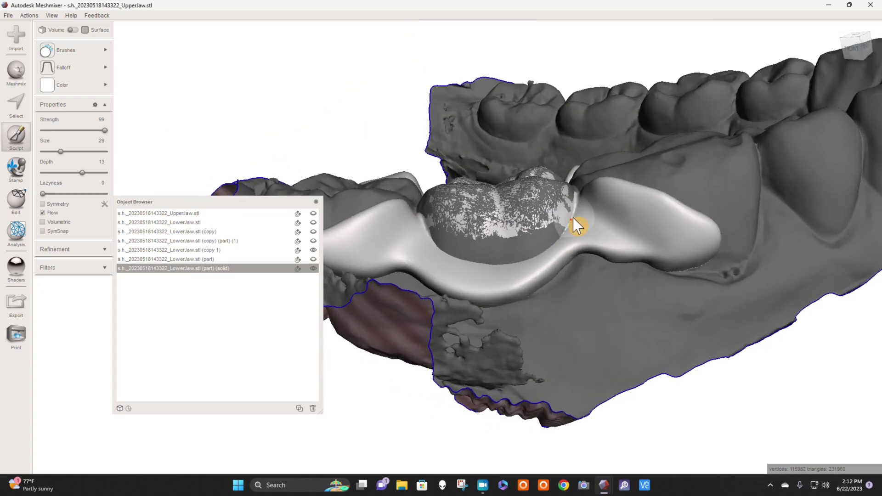
mouse_move(573, 218)
mouse_down()
mouse_move(602, 186)
mouse_move(600, 225)
mouse_move(625, 218)
mouse_move(617, 217)
mouse_move(626, 175)
mouse_move(629, 214)
mouse_move(624, 173)
mouse_move(634, 258)
mouse_up()
scroll(600, 224, up, 3)
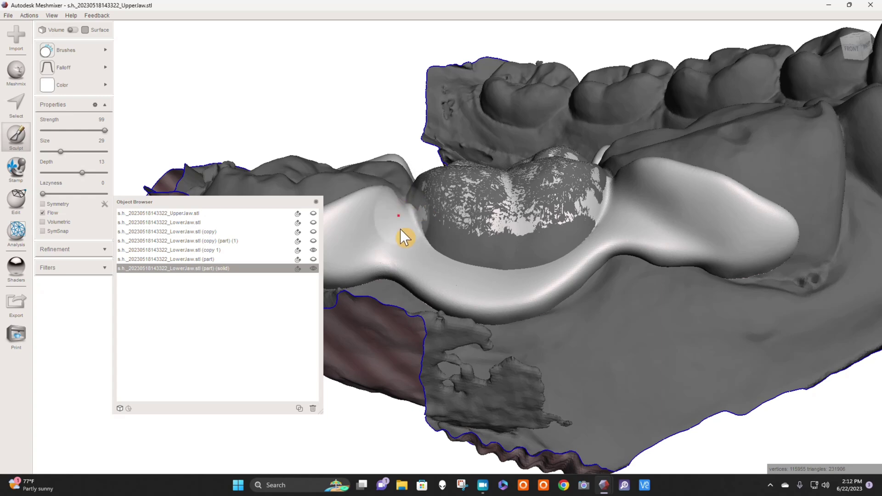
scroll(597, 273, down, 2)
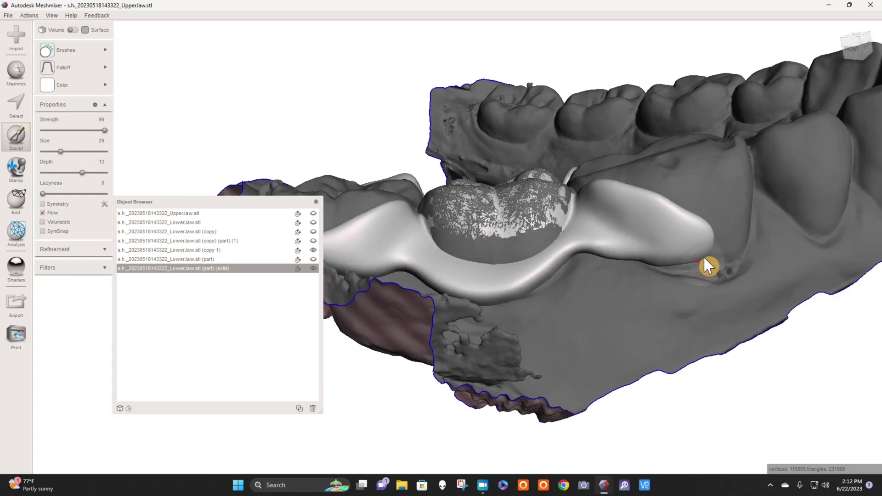
right_drag(704, 294, 637, 289)
drag(646, 238, 574, 232)
On the jaw's underside, use the BubbleSmooth brush at strength 36 to reduce the spots still poking through the neighbouring teeth
mouse_move(574, 232)
right_down()
mouse_move(481, 264)
mouse_move(371, 187)
right_up()
scroll(371, 193, up, 2)
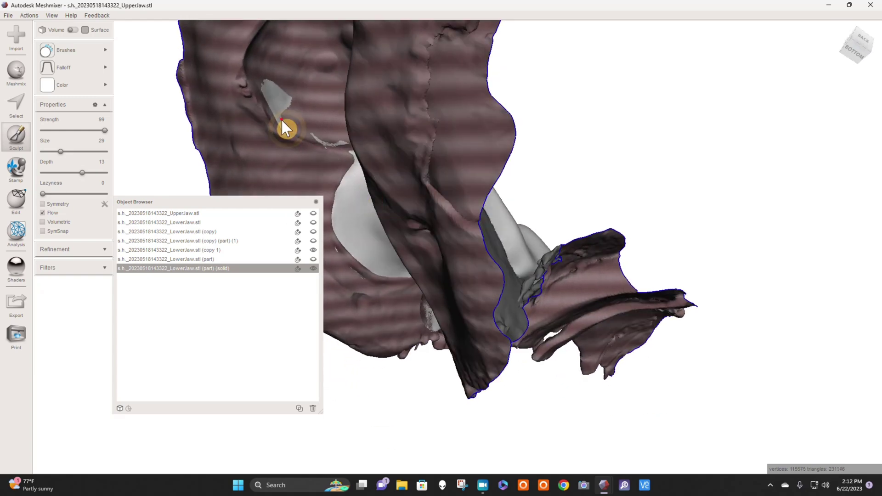
click(97, 46)
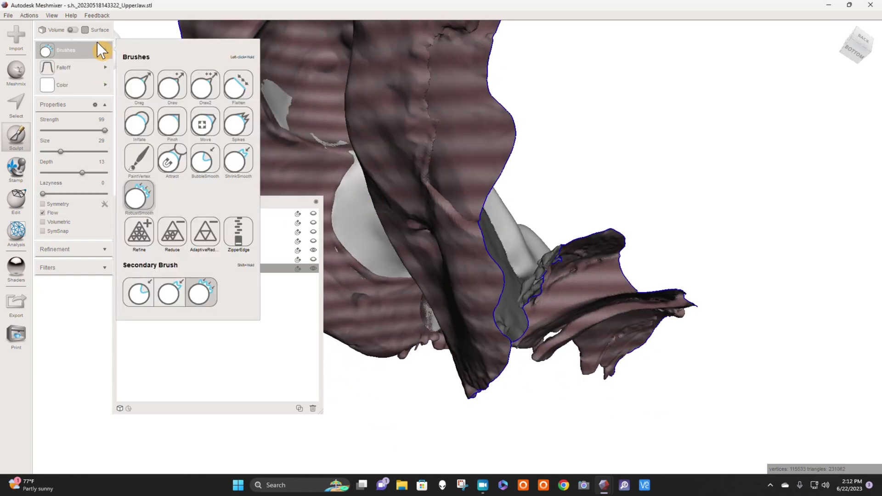
click(204, 161)
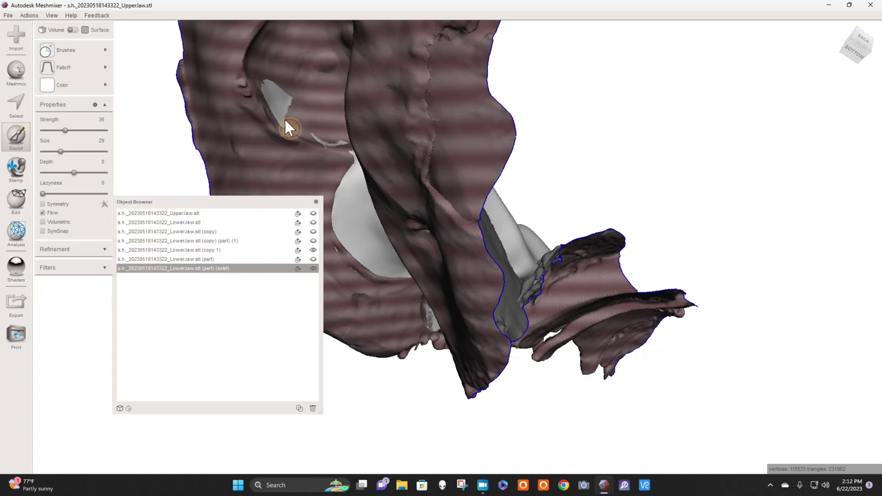
drag(276, 113, 271, 103)
mouse_move(304, 148)
right_down()
mouse_move(389, 142)
mouse_move(466, 338)
right_up()
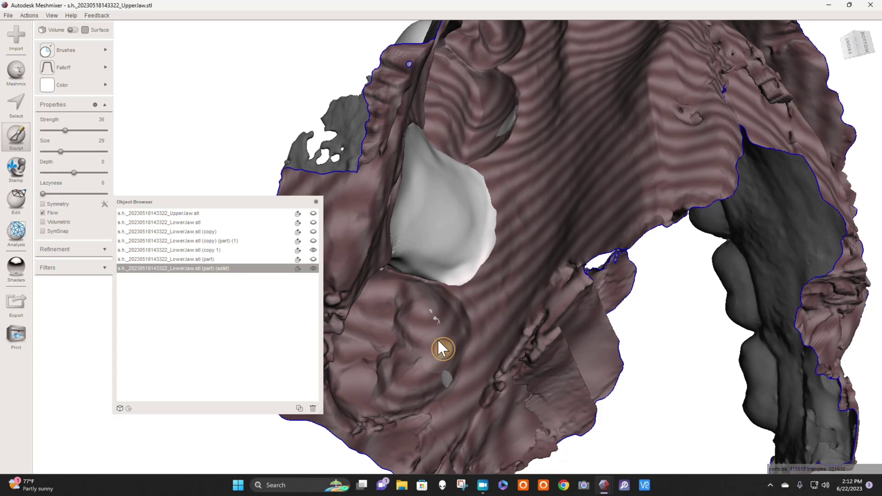
right_drag(420, 282, 514, 238)
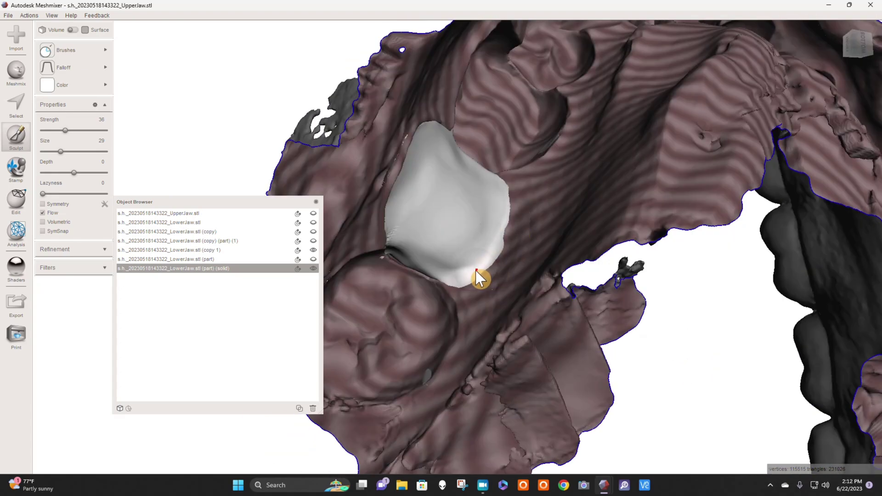
right_drag(458, 282, 423, 291)
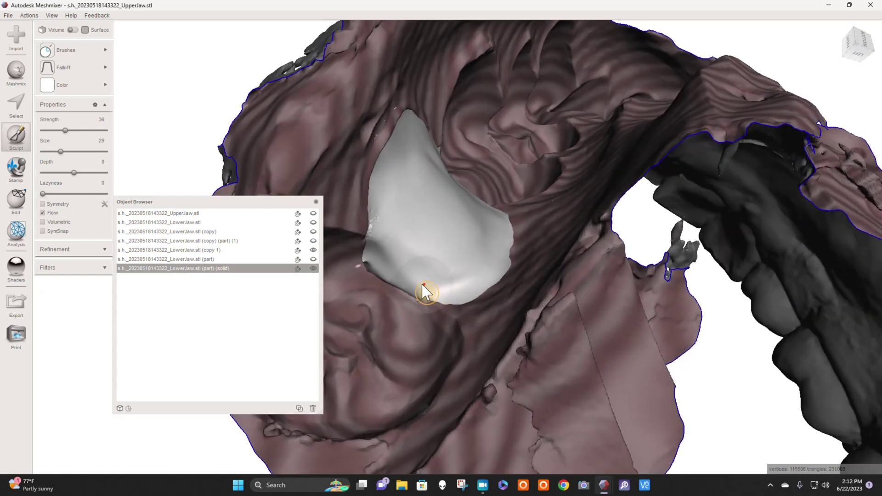
Switch to another sculpt brush with Depth -33, set its strength to 28 and sculpt the restoration's underside edge along the neighbouring tooth
click(85, 48)
click(134, 122)
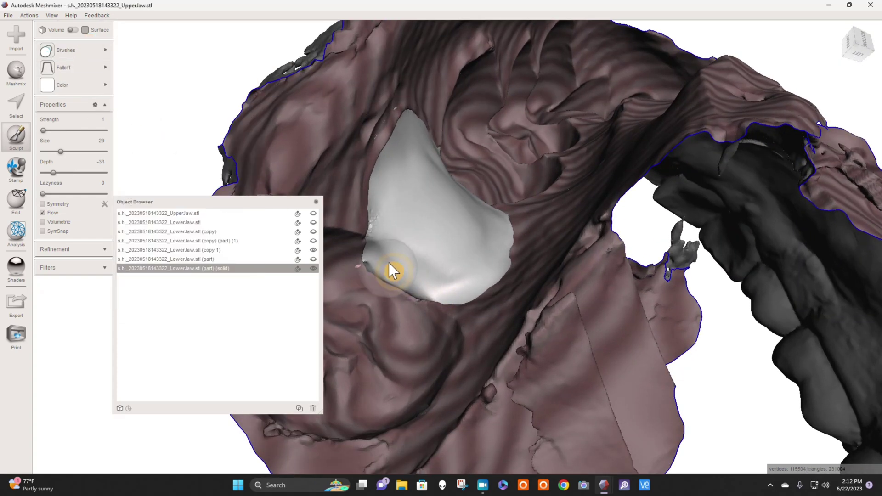
mouse_move(397, 270)
mouse_down()
mouse_move(369, 266)
mouse_move(457, 298)
mouse_up()
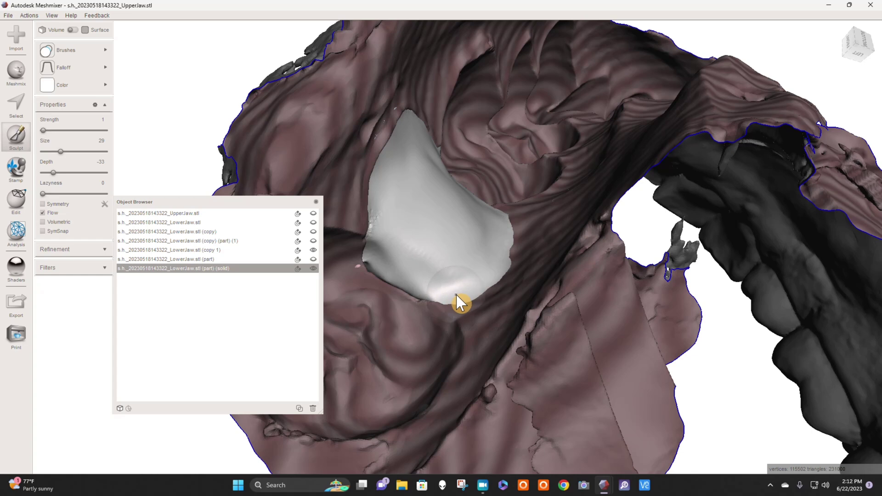
click(61, 130)
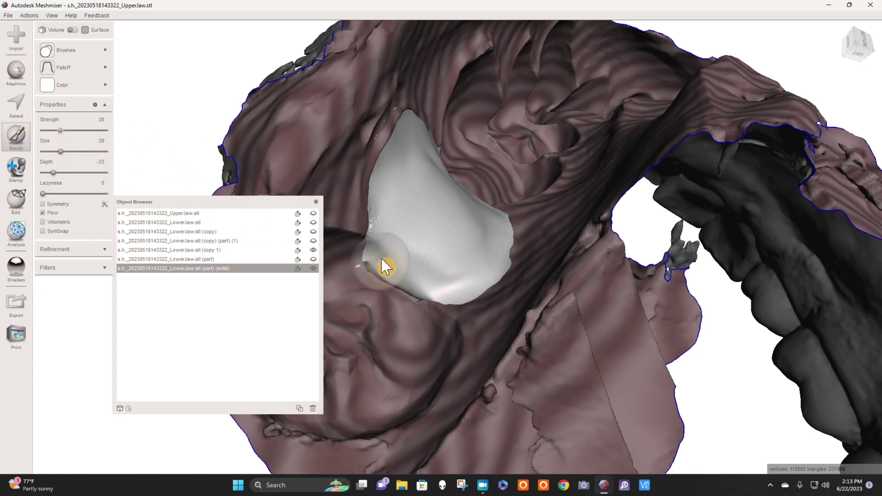
mouse_move(382, 258)
mouse_down()
mouse_move(404, 280)
mouse_move(444, 291)
mouse_move(475, 294)
mouse_move(494, 275)
mouse_move(403, 247)
mouse_up()
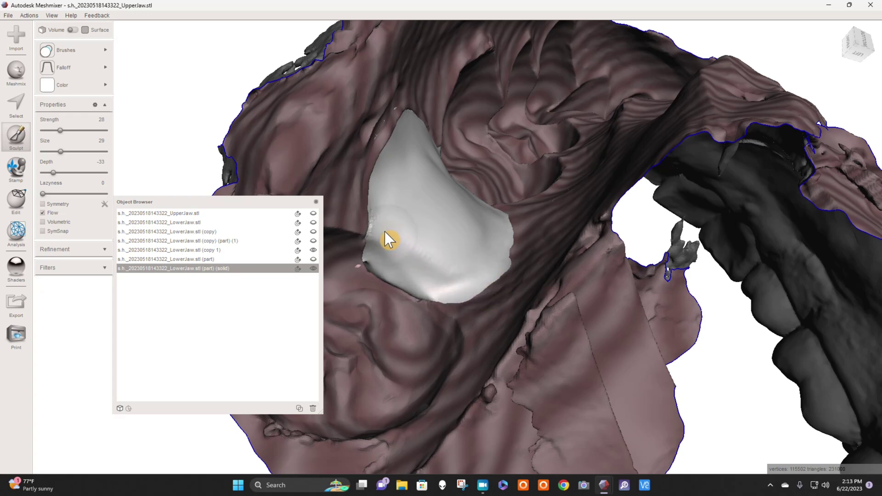
Sculpt the restoration's opposite underside edge along the other neighbouring tooth with the same strength 28 brush
right_drag(492, 238, 492, 180)
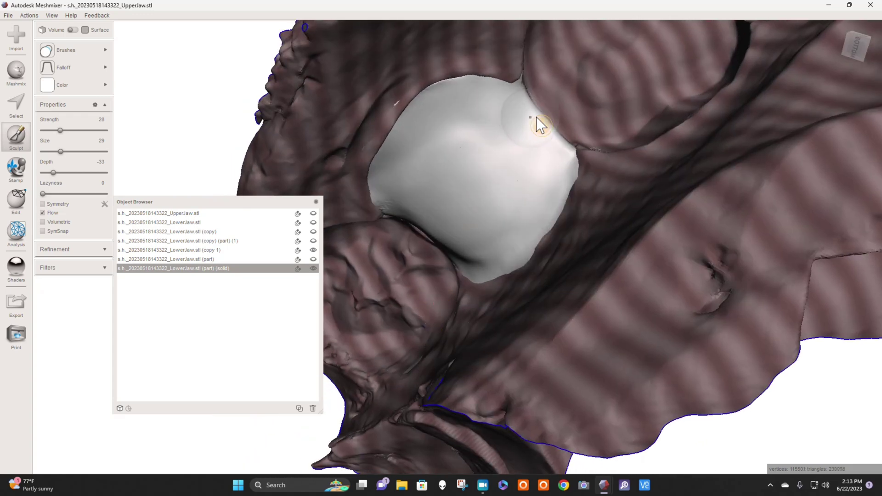
drag(537, 118, 526, 98)
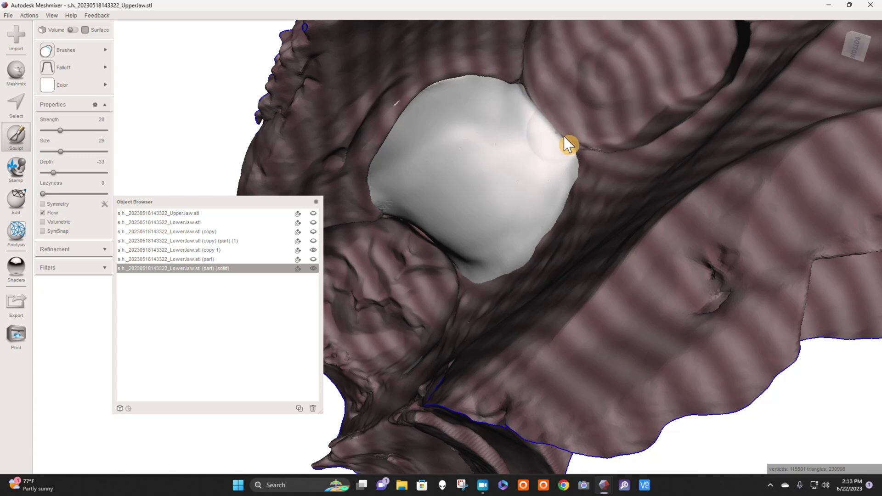
scroll(546, 137, down, 3)
drag(521, 140, 530, 155)
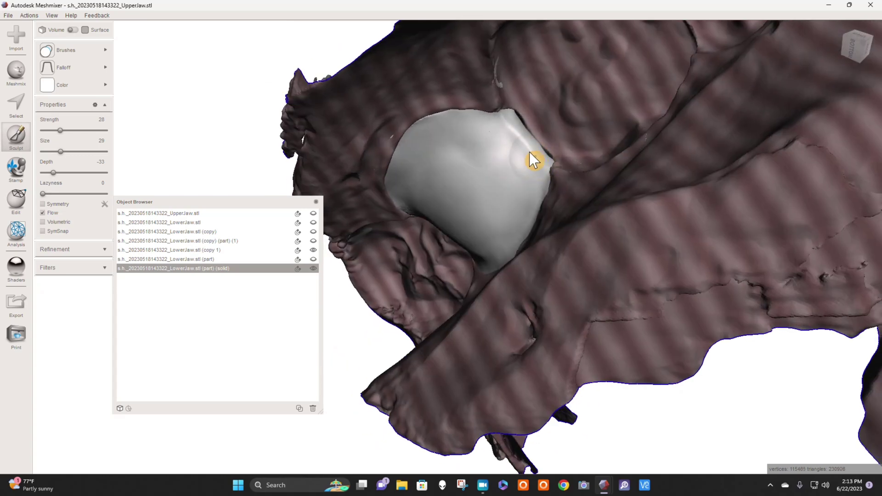
Hide the LowerJaw.stl (copy 1) object and inspect the solid restoration with its four arms on its own
mouse_move(530, 156)
right_down()
mouse_move(626, 313)
mouse_move(639, 370)
mouse_move(615, 387)
right_up()
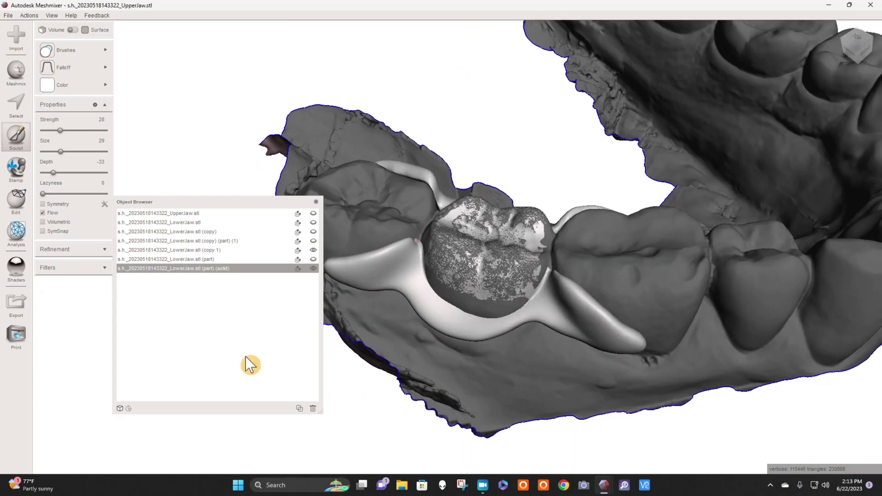
click(312, 250)
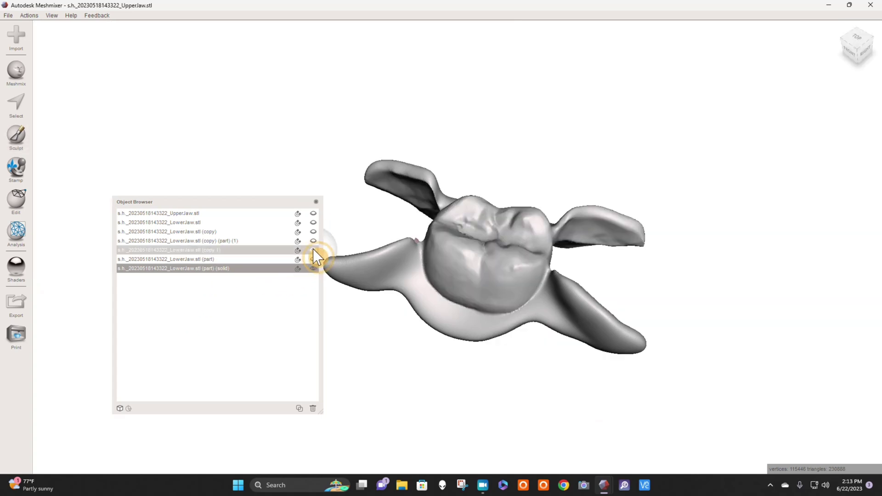
mouse_move(528, 249)
right_down()
mouse_move(557, 252)
mouse_move(533, 278)
mouse_move(641, 323)
mouse_move(473, 319)
mouse_move(512, 228)
mouse_move(476, 196)
mouse_move(506, 185)
mouse_move(541, 216)
right_up()
scroll(541, 216, down, 5)
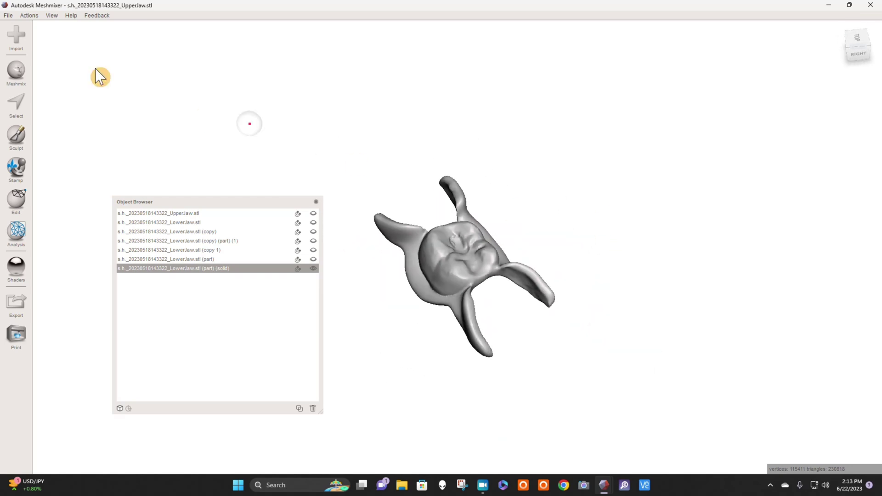
Export the solid restoration to the Downloads folder as "nesbit" in STL Binary Format
click(12, 15)
click(60, 143)
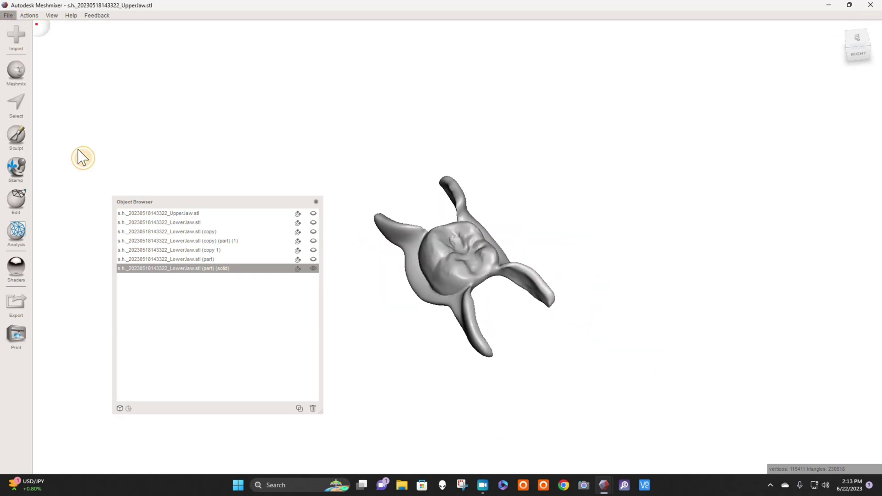
click(100, 223)
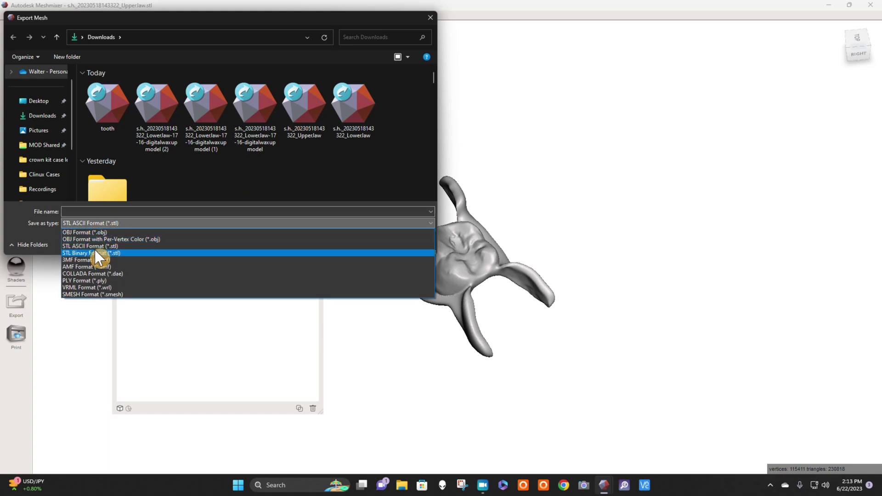
click(98, 253)
click(58, 116)
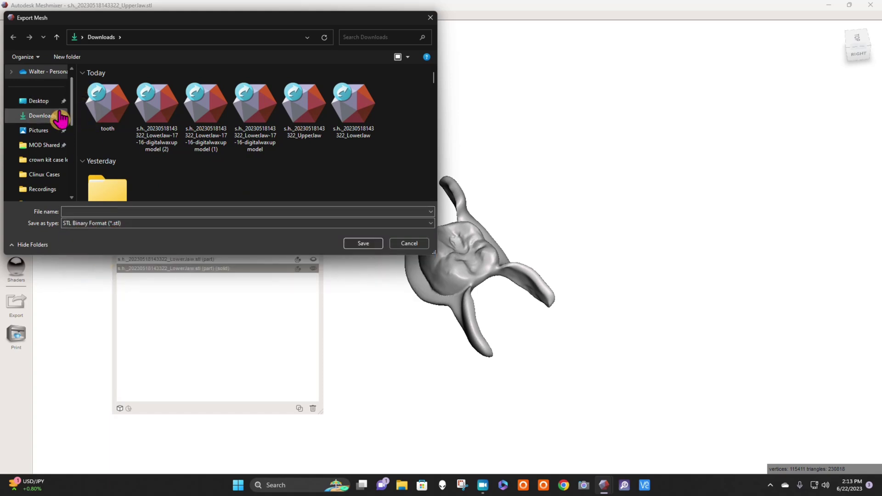
click(113, 211)
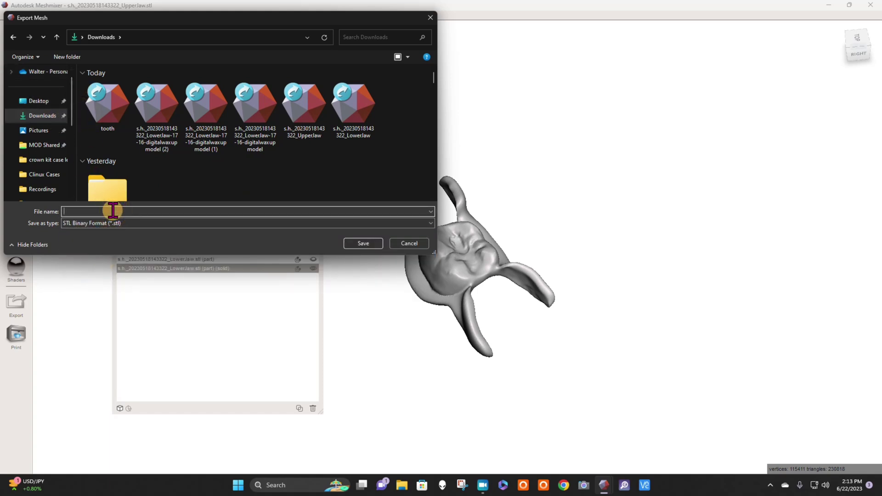
text(nesbit)
click(374, 243)
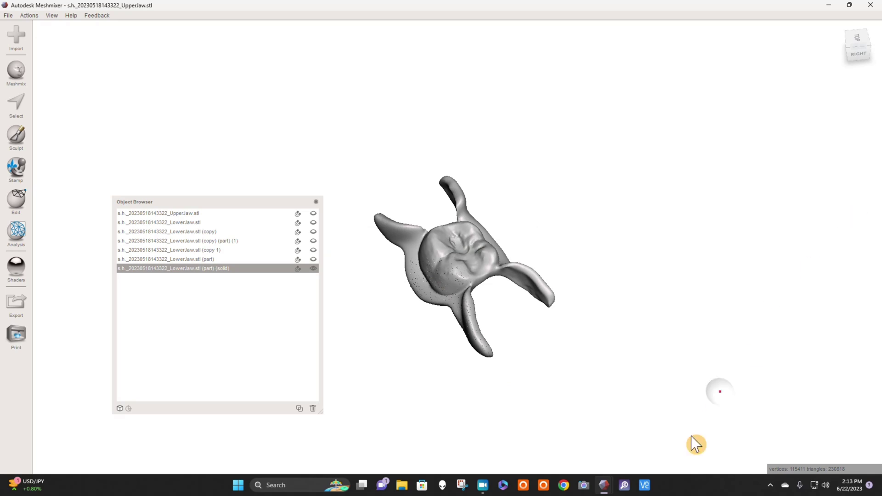
click(483, 486)
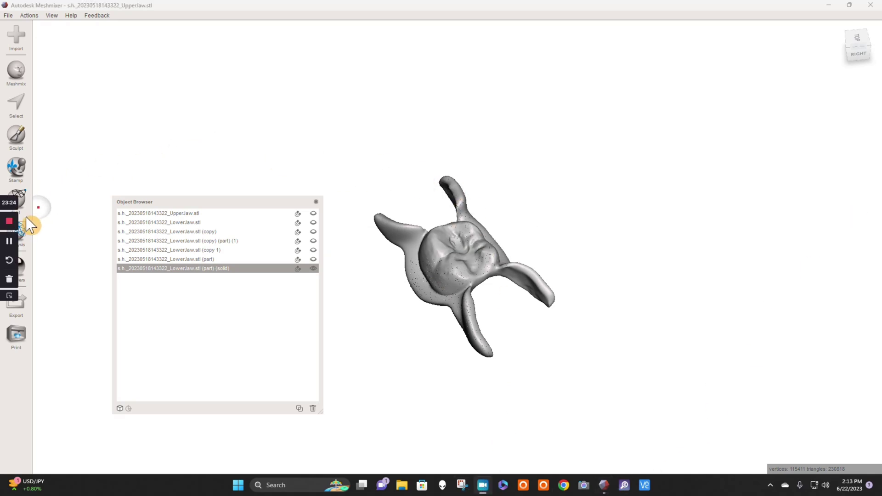